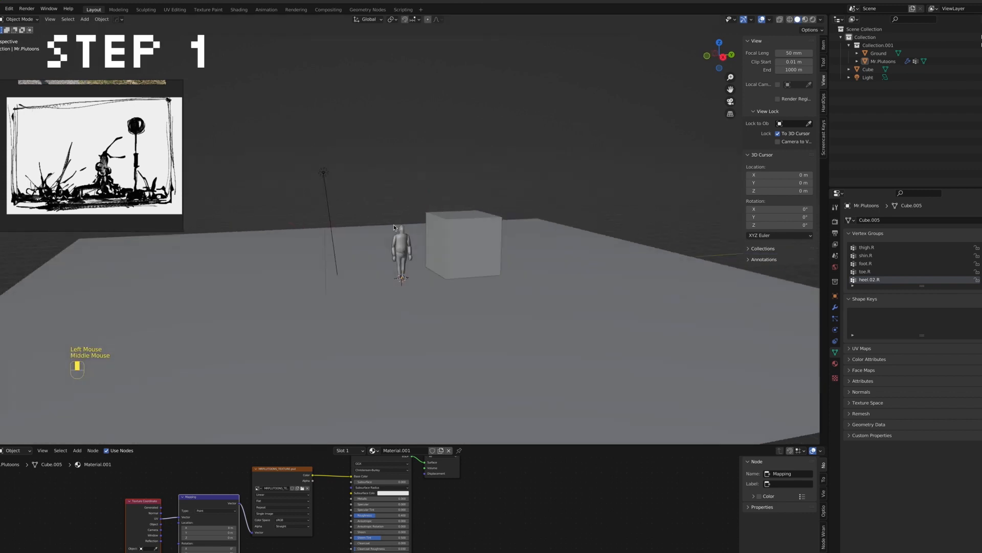
Duplicate the reference cube and place the copy on the ground plane in front of the human figure
middle_drag(414, 229, 449, 255)
click(444, 237)
scroll(449, 255, down, 1)
key(shift+d)
key(shift+z)
shift+scroll(392, 310, up, 1)
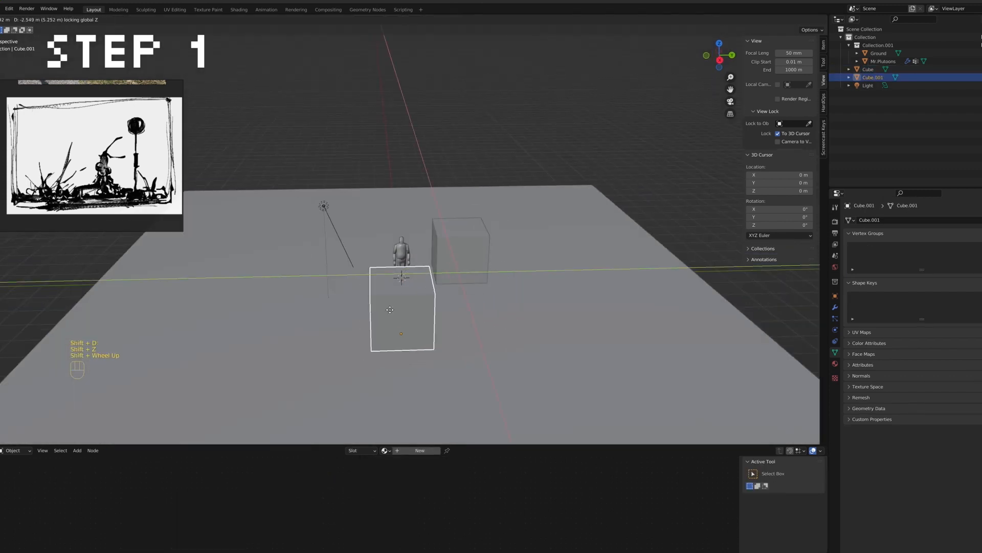
click(417, 309)
key(Tab)
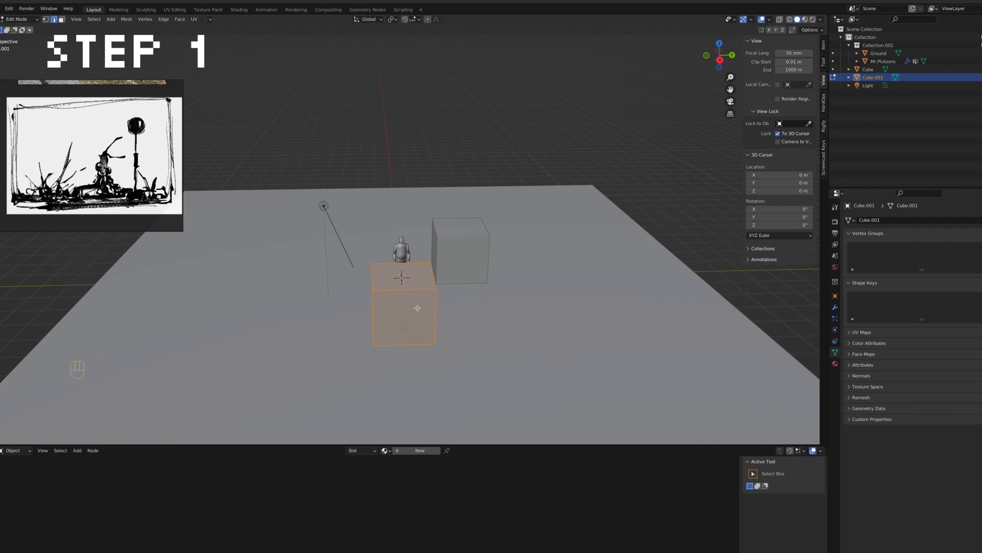
click(411, 309)
middle_drag(413, 308, 424, 289)
key(super+z)
key(super+z)
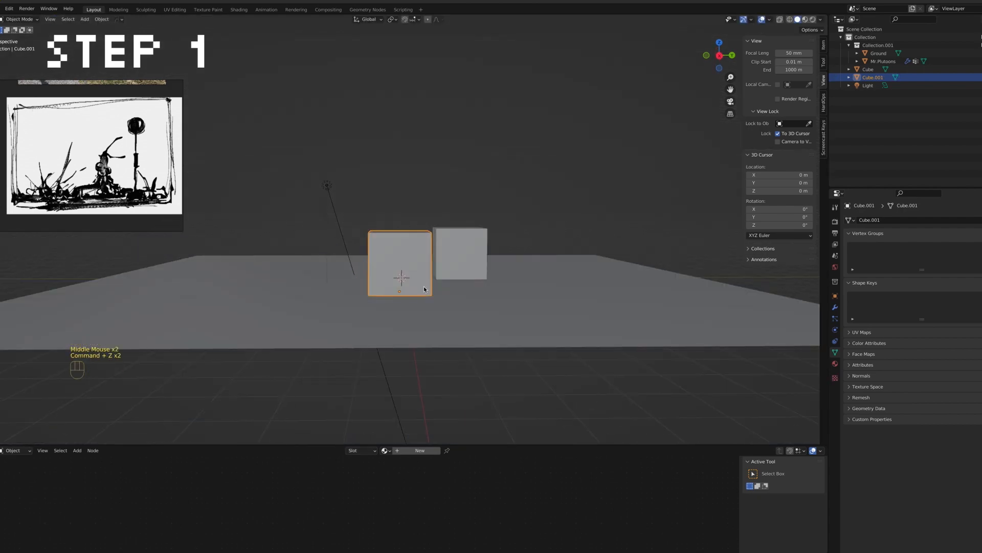
Flatten the duplicated cube to about 0.14 of its height and rescale it into a bench seat slab
key(z)
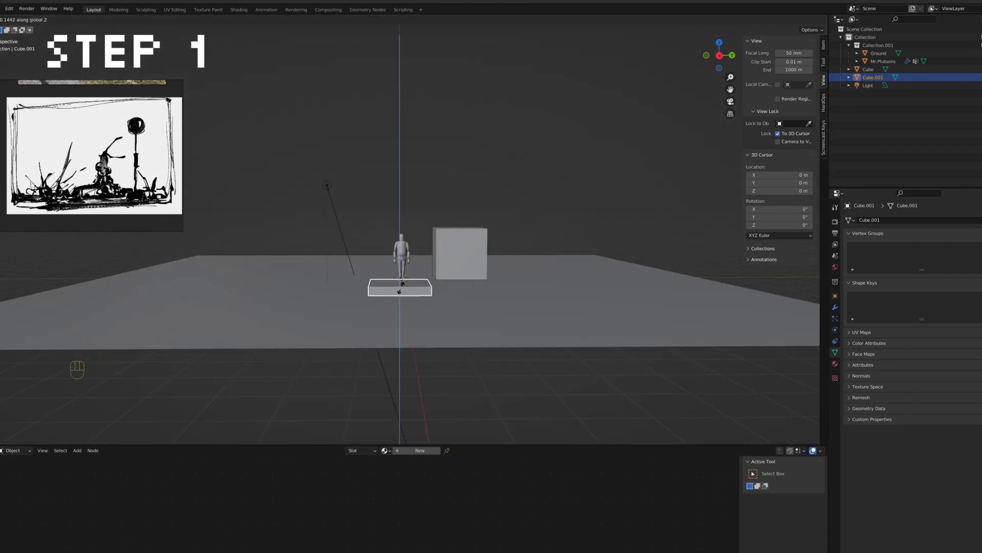
click(399, 292)
middle_drag(400, 292, 448, 317)
key(s)
click(453, 353)
Move the slab along Z to adjust its height in front of the human figure
scroll(448, 317, up, 5)
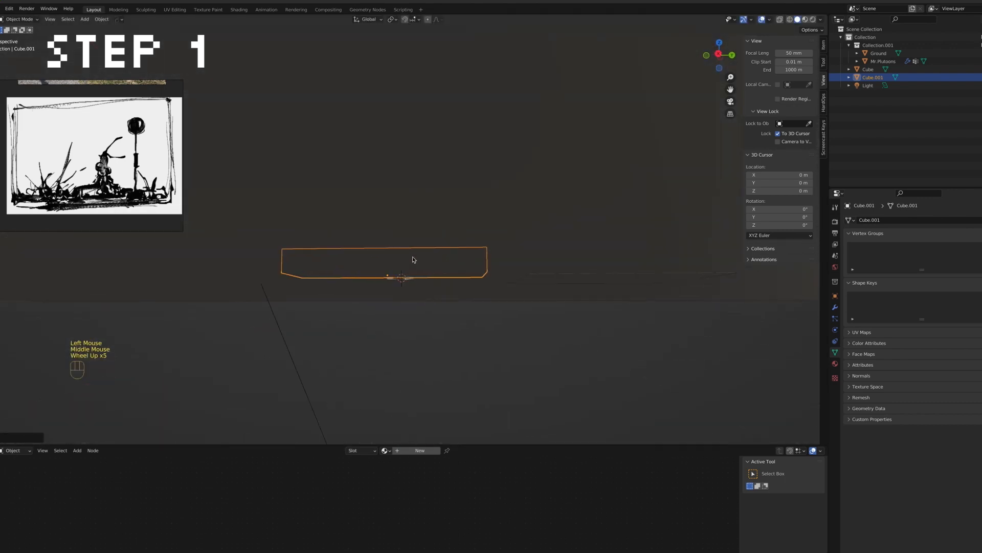
shift+middle_drag(446, 254, 446, 372)
click(447, 371)
key(g)
key(z)
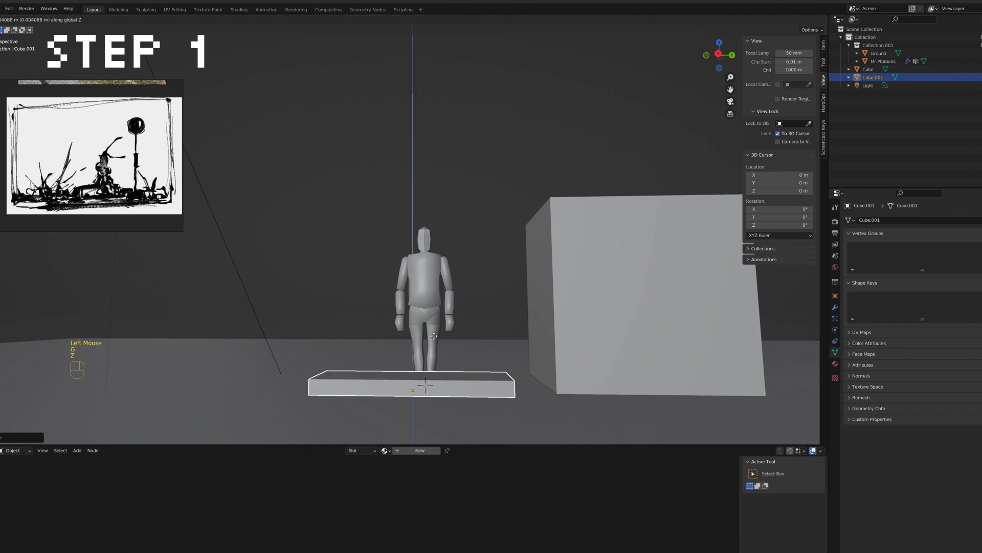
click(430, 360)
Try to inset the slab's top face and shift it vertically in Edit Mode
middle_drag(410, 356, 433, 356)
key(Tab)
click(419, 367)
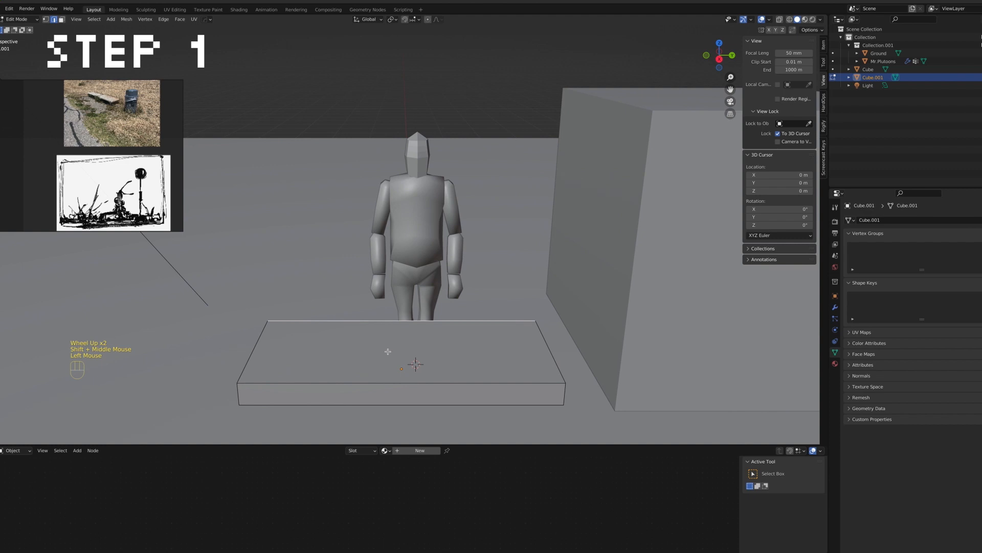
click(483, 370)
key(i)
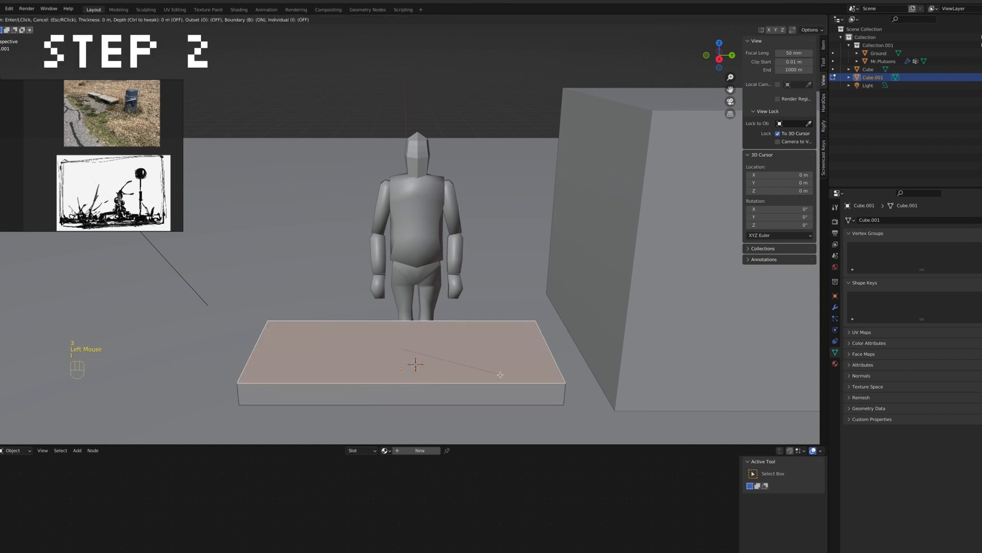
click(499, 373)
key(g)
key(z)
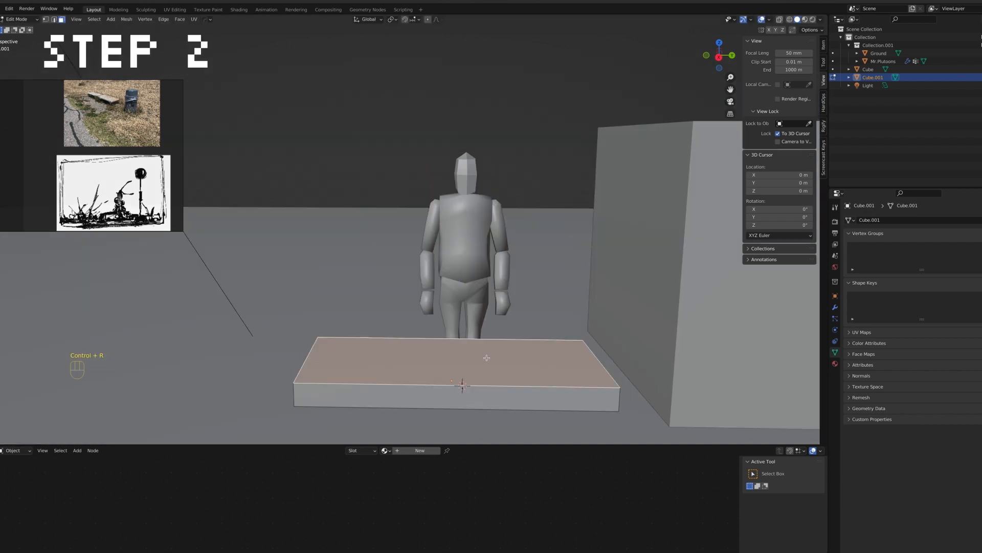
Divide the slab with five evenly spaced loop cuts across its length and one lengthwise through the middle
click(431, 346)
middle_drag(553, 377, 476, 345)
scroll(495, 332, down, 1)
middle_drag(347, 370, 454, 365)
middle_drag(496, 320, 401, 340)
Delete the vertices of the slab's left half in a wireframe orthographic view, up to the centre cut
key(Tab)
click(789, 19)
middle_drag(529, 249, 502, 252)
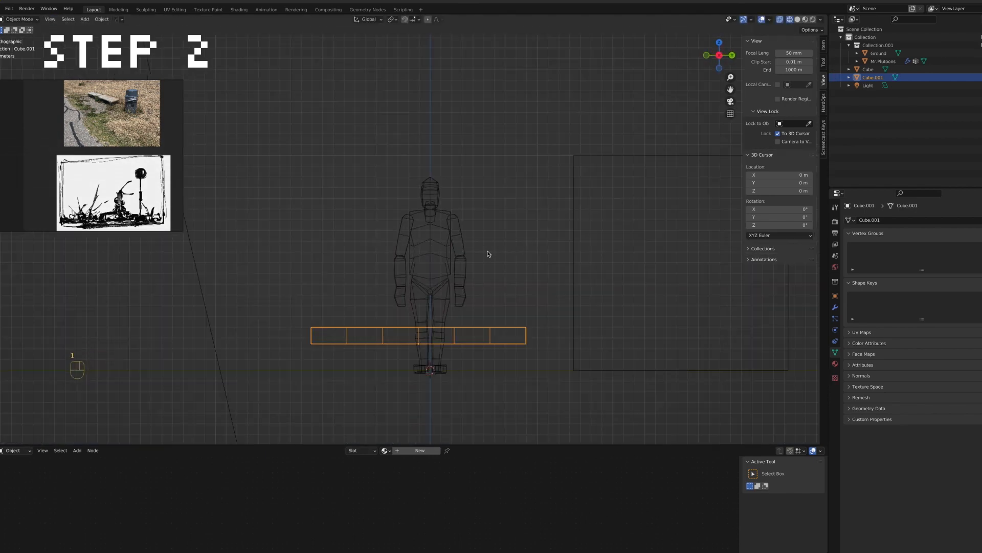
key(Tab)
key(a)
drag(274, 298, 401, 400)
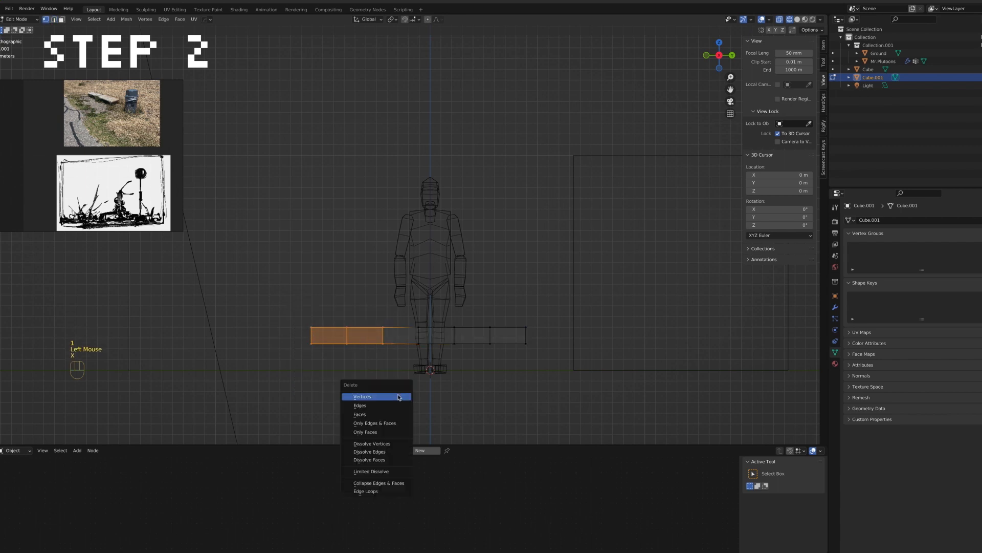
key(x)
click(399, 398)
Add a Mirror modifier to the half slab on the Y axis only and restore solid shading
click(835, 307)
click(861, 220)
click(834, 313)
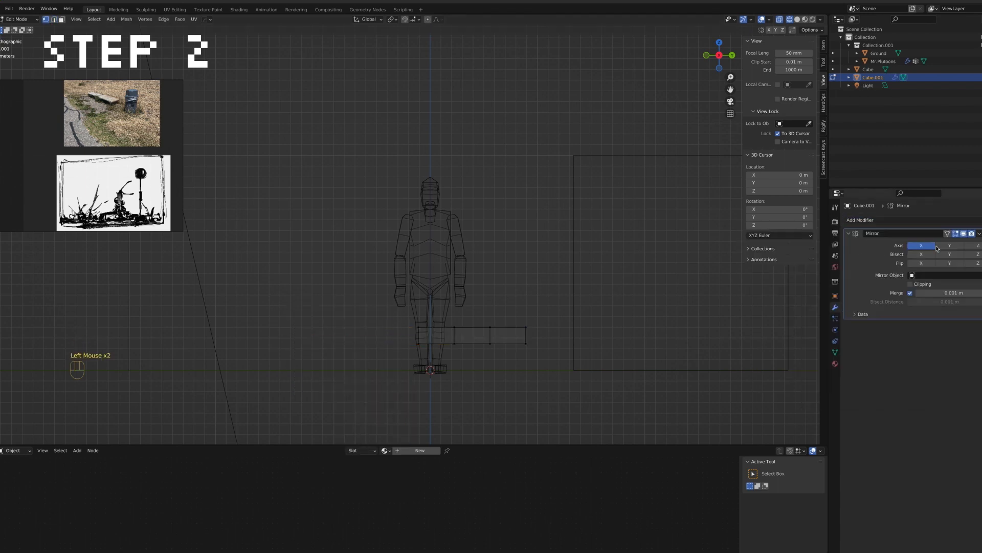
key(Tab)
click(797, 19)
mouse_move(517, 307)
middle_down()
mouse_move(477, 364)
mouse_move(505, 350)
mouse_move(497, 385)
middle_up()
key(Tab)
key(g)
key(z)
click(504, 326)
key(Tab)
key(super+z)
key(super+z)
Hide the Ground object in the viewport to expose the slab's underside
scroll(505, 351, up, 2)
shift+middle_drag(497, 385, 510, 352)
middle_drag(516, 373, 513, 323)
key(Tab)
shift+middle_drag(512, 324, 506, 379)
click(981, 53)
Reposition the mirrored slab along Z at bench seat height relative to the human figure's legs
middle_drag(608, 233, 584, 238)
click(528, 317)
key(g)
key(z)
click(523, 298)
middle_drag(523, 297, 505, 306)
key(g)
key(z)
click(502, 341)
Bevel the outer cross edge on the slab's underside into a wide band of faces for a leg
key(Tab)
middle_drag(502, 342, 528, 337)
key(3)
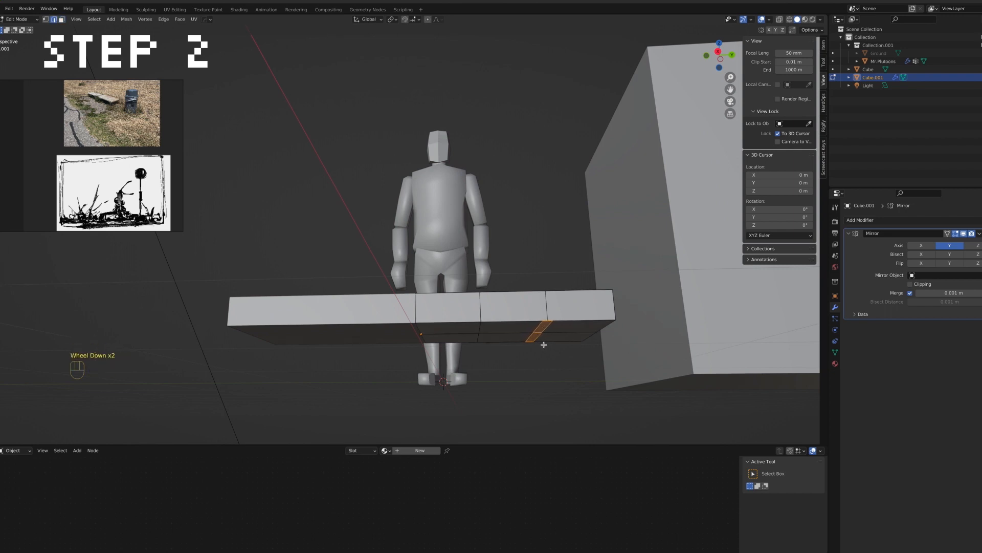
key(e)
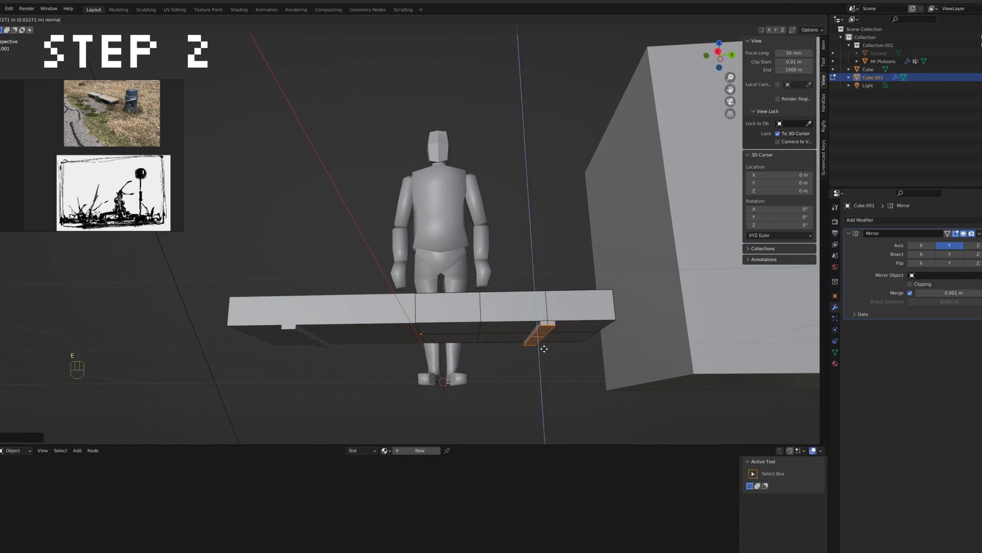
click(543, 349)
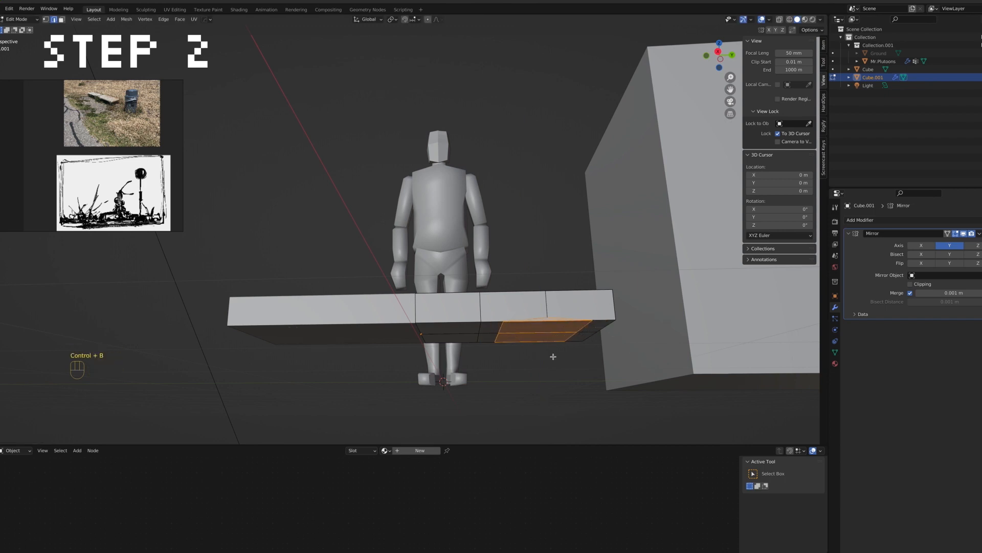
middle_drag(544, 352, 544, 355)
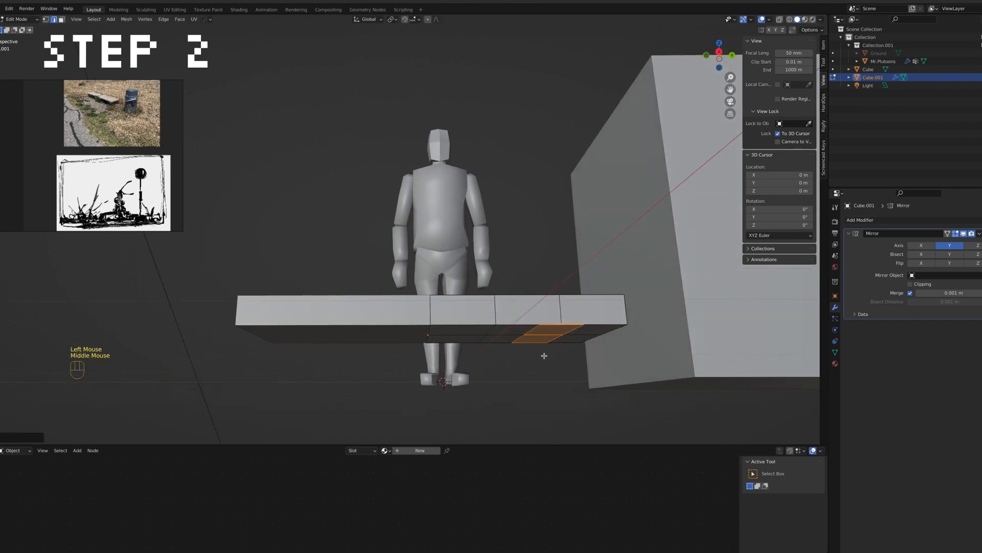
Extrude the underside band downward in two stages to form a tapered leg, scaling its foot along Y
key(e)
click(540, 363)
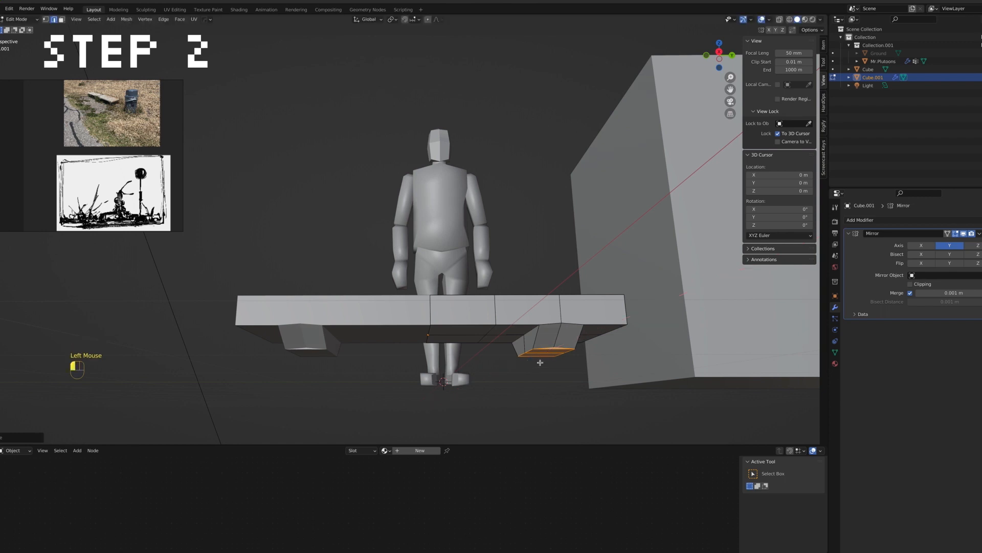
key(e)
click(557, 401)
key(s)
key(y)
click(554, 391)
Select the outer top edges of the bench seat and try to bevel them
middle_drag(554, 391, 385, 341)
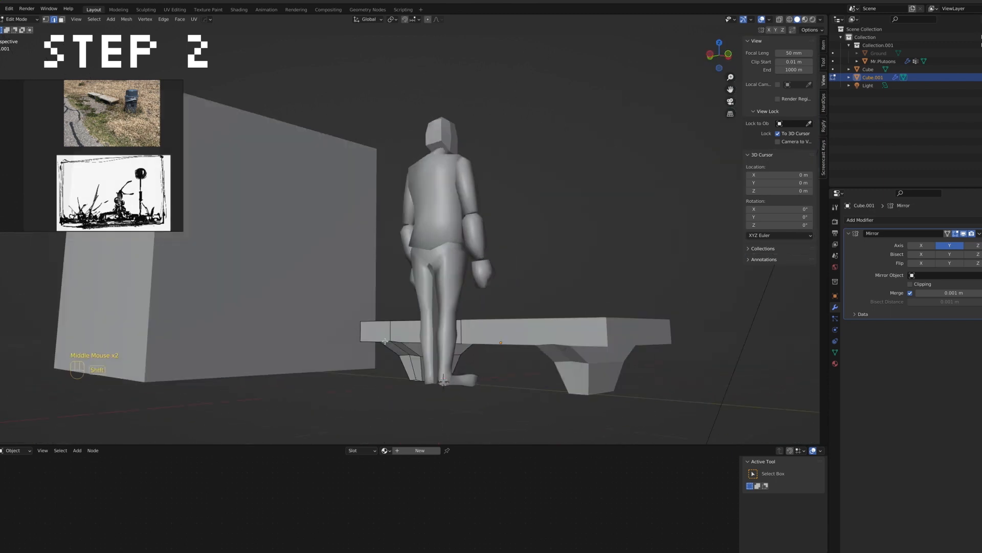
click(426, 366)
middle_drag(646, 355, 530, 353)
key(Tab)
key(Tab)
double_click(507, 350)
shift+double_click(604, 350)
middle_drag(604, 350, 600, 340)
shift+double_click(600, 340)
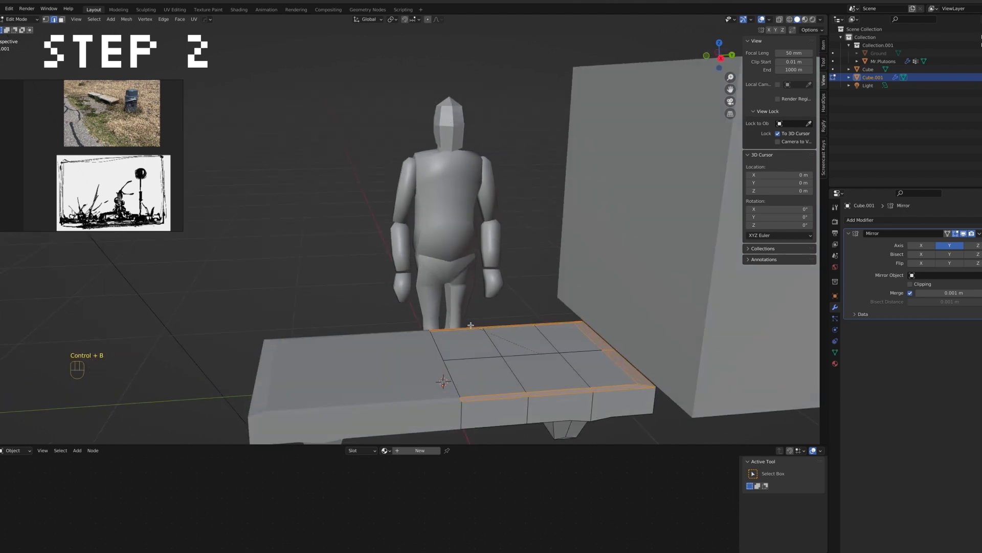
Apply the bench object's scale and bevel the seat's outer top edges
key(Tab)
key(super+a)
click(535, 372)
key(Tab)
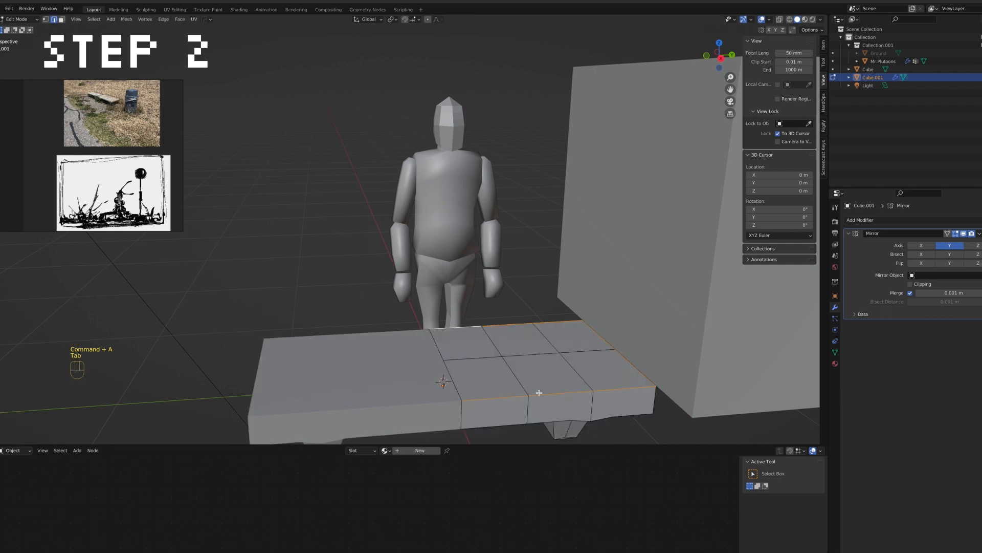
click(500, 370)
middle_drag(657, 425, 623, 410)
click(578, 383)
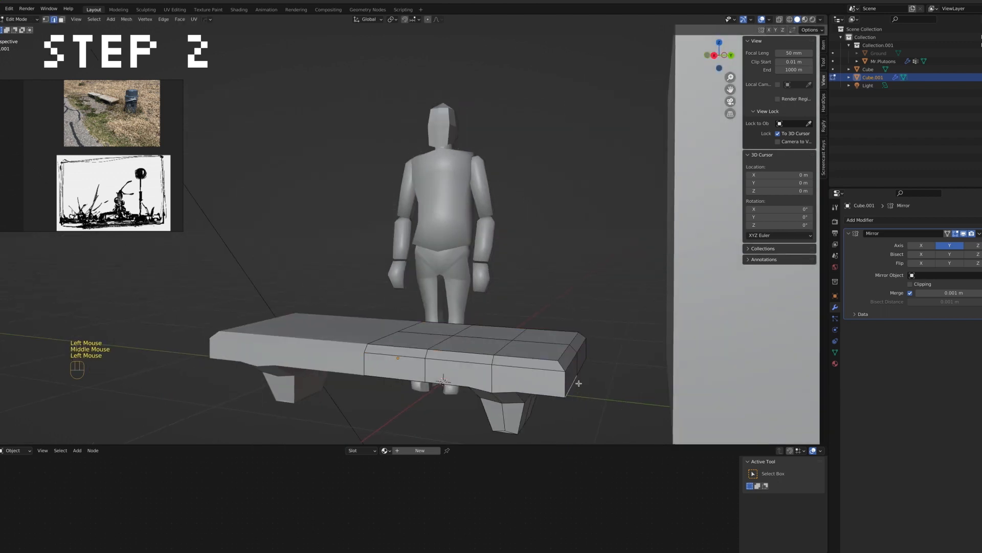
key(Tab)
middle_drag(599, 378, 658, 389)
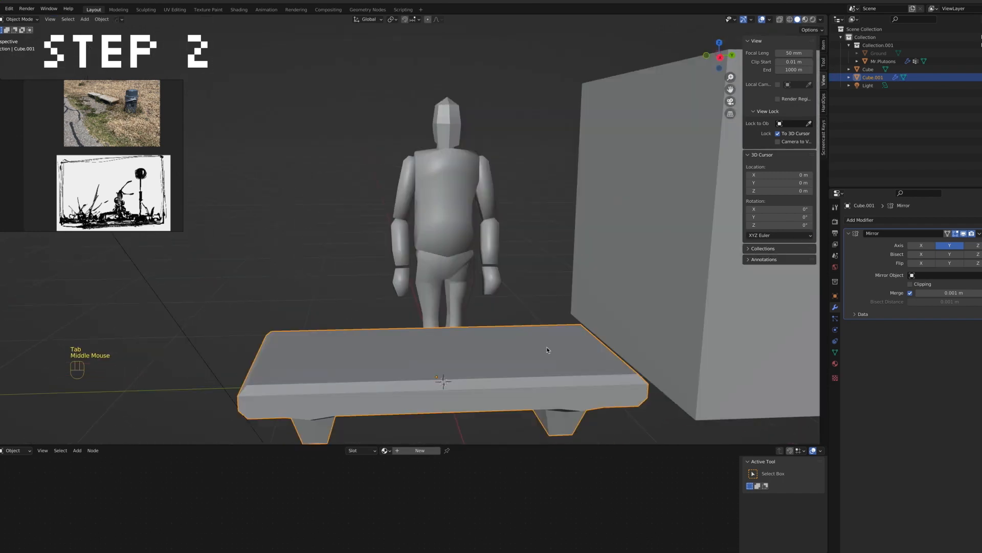
Try sharpening the bench at 30° and adding a three-segment Bevel modifier about 0.019 m wide
scroll(546, 350, down, 4)
key(q)
click(480, 374)
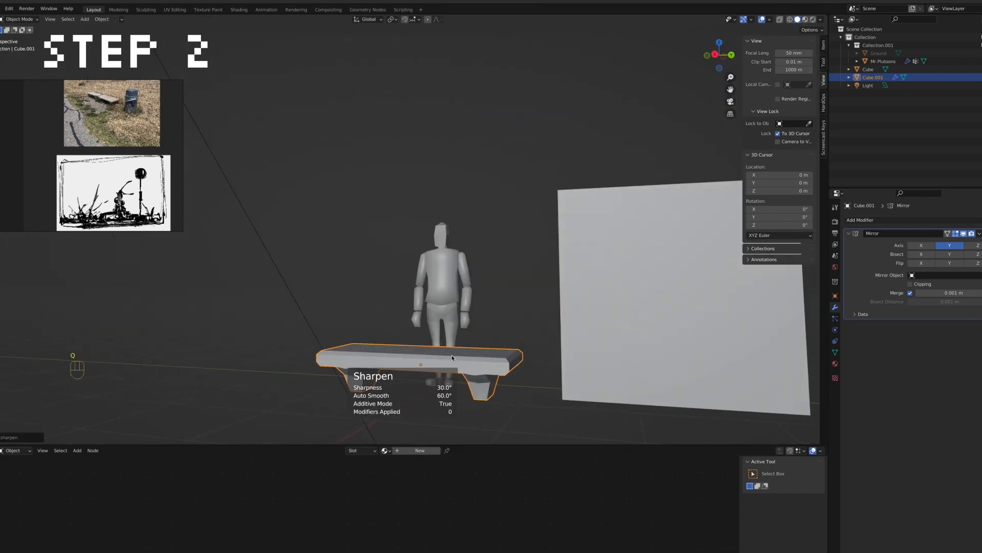
key(q)
click(489, 353)
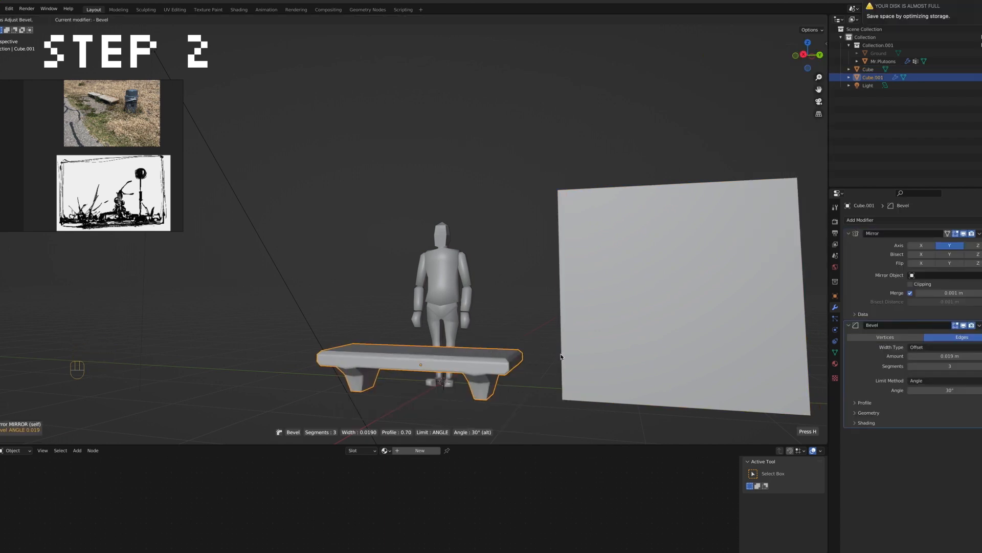
key(Escape)
Sharpen the bench at 30° and add a two-segment Bevel modifier with an amount of 0.01225 m
key(q)
click(445, 350)
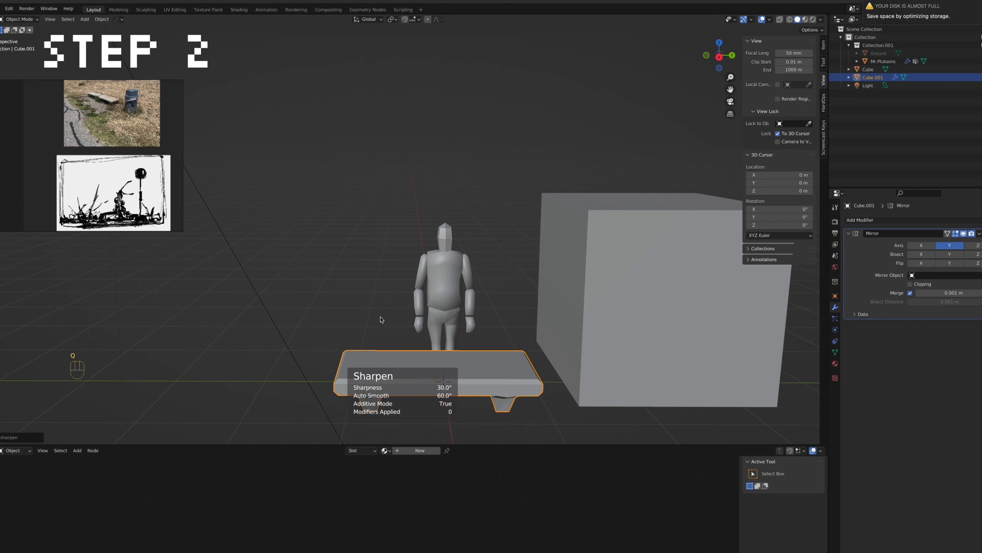
key(q)
click(488, 373)
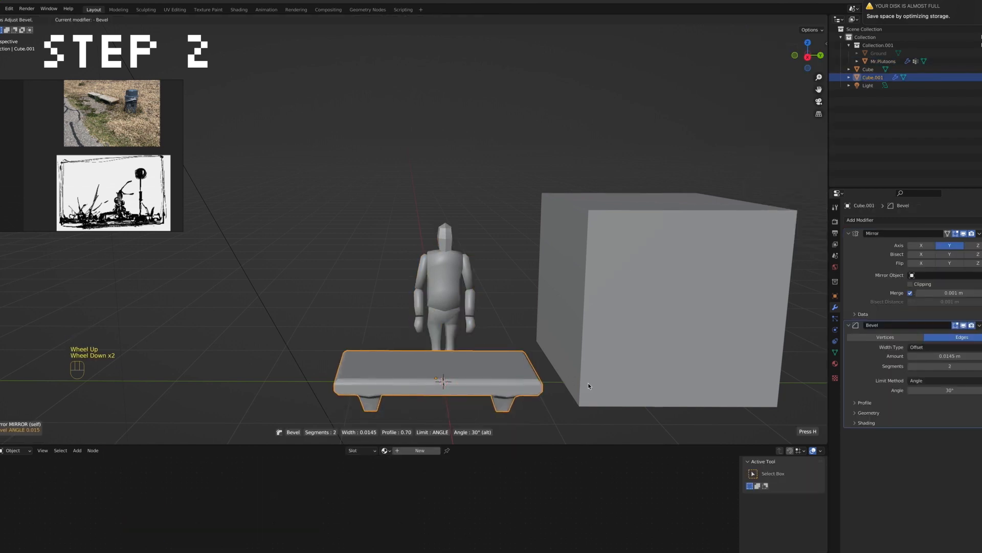
click(609, 390)
click(501, 336)
middle_drag(481, 350, 470, 329)
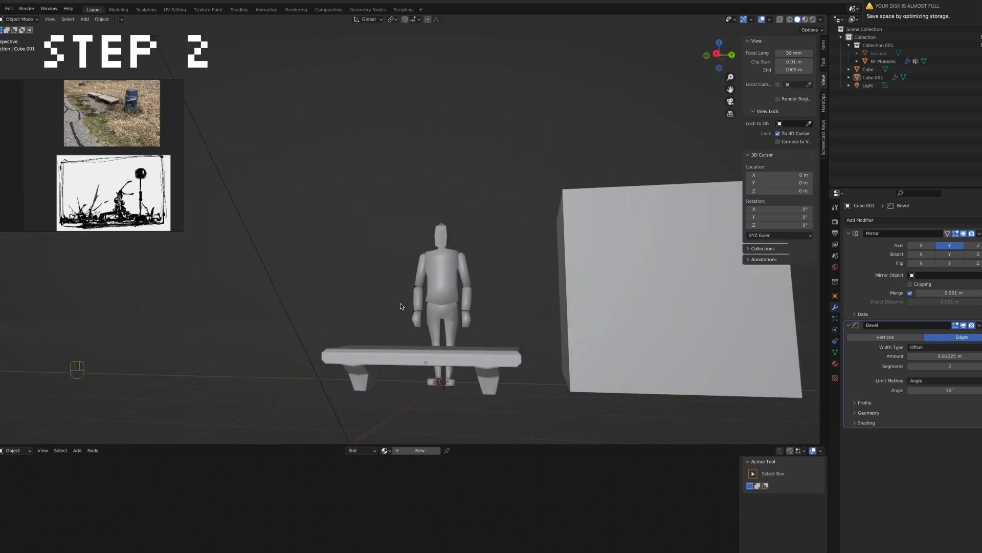
Move the large reference cube along Y, farther away from the bench
middle_drag(390, 302, 404, 348)
scroll(478, 350, down, 3)
click(545, 360)
key(g)
key(y)
click(678, 360)
Add a cylinder mesh with 32 vertices at the world origin
middle_drag(461, 389, 443, 377)
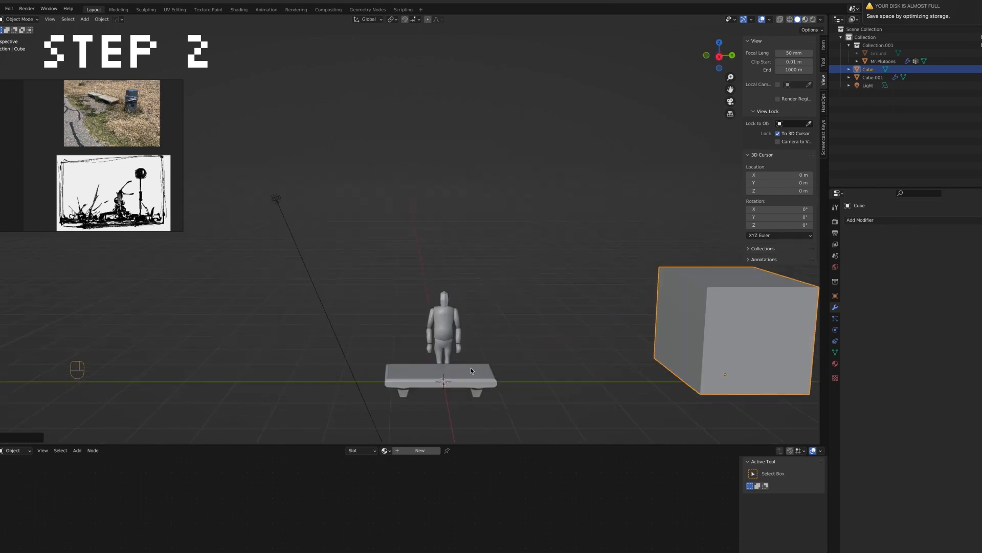
key(shift+a)
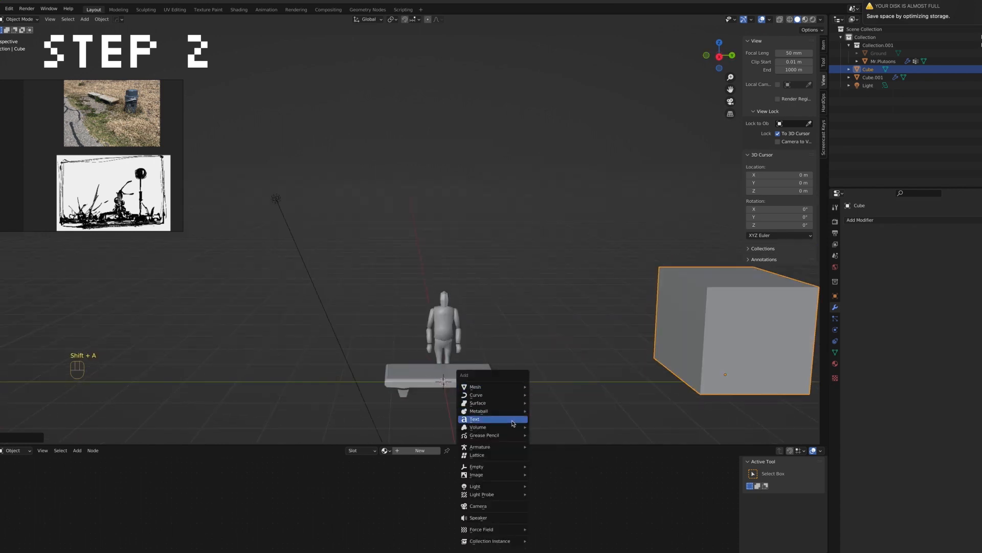
mouse_move(504, 391)
click(551, 427)
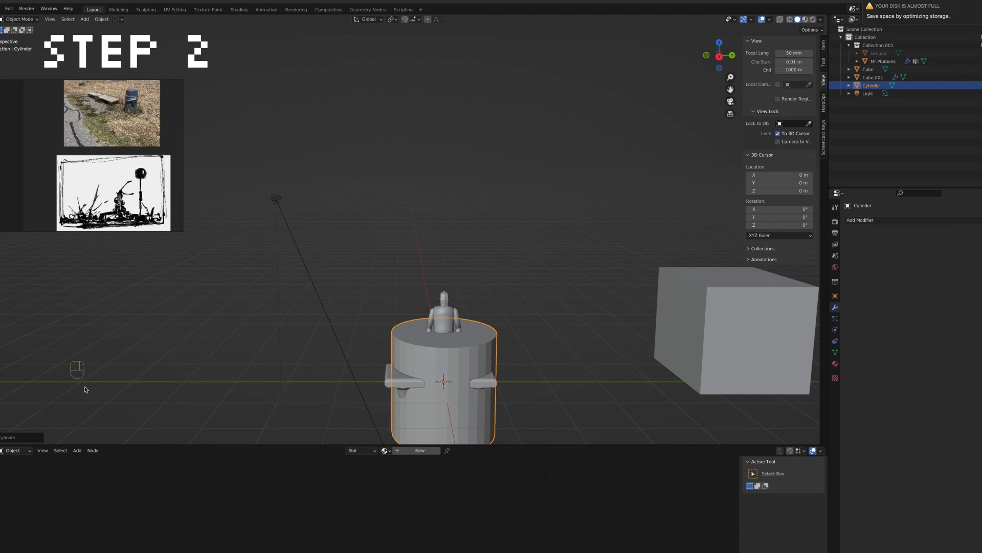
click(28, 437)
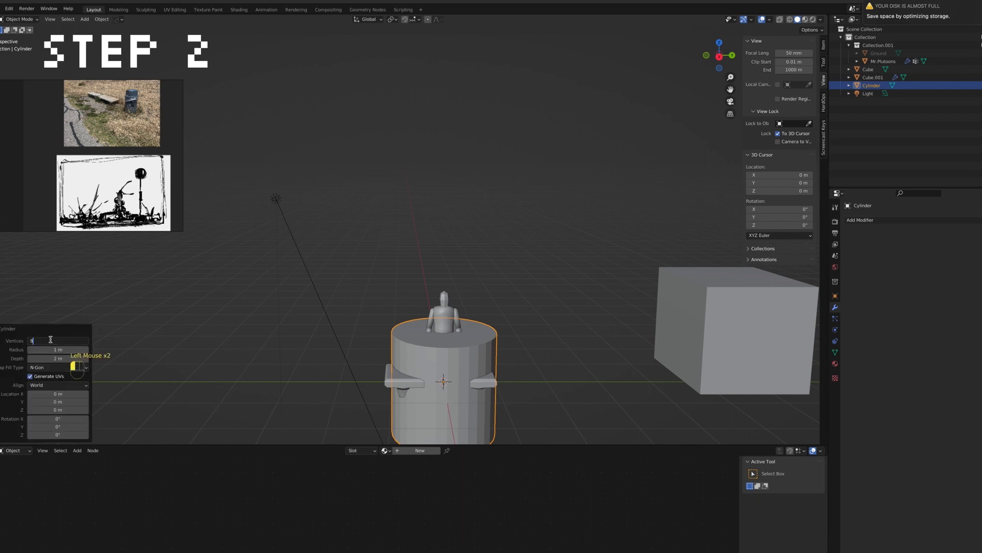
key(Return)
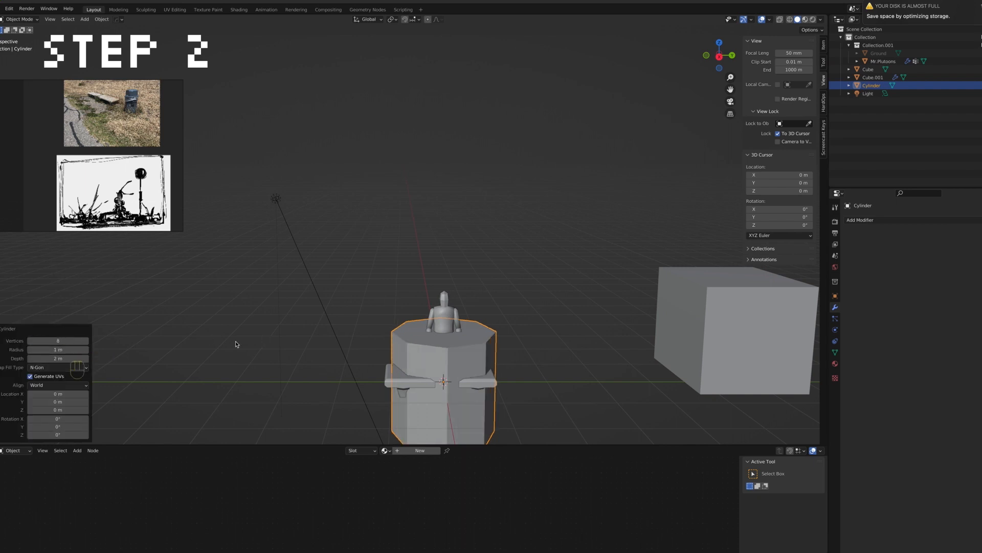
double_click(85, 341)
text(32)
key(Return)
click(428, 354)
key(g)
click(517, 354)
key(super+z)
Raise the cylinder's mesh about 0.99 m along Z in Edit Mode so its base sits at the object's origin
key(Tab)
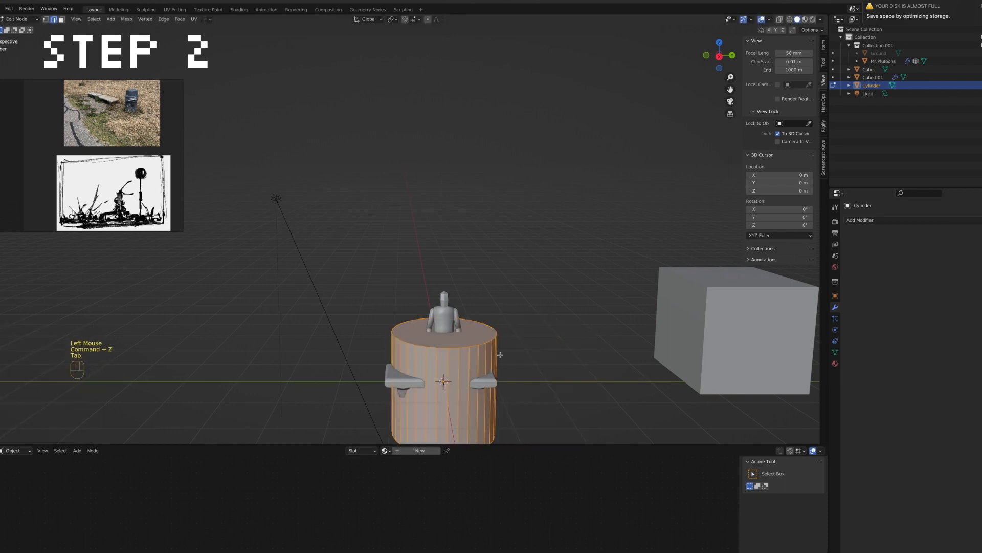
click(502, 342)
key(1)
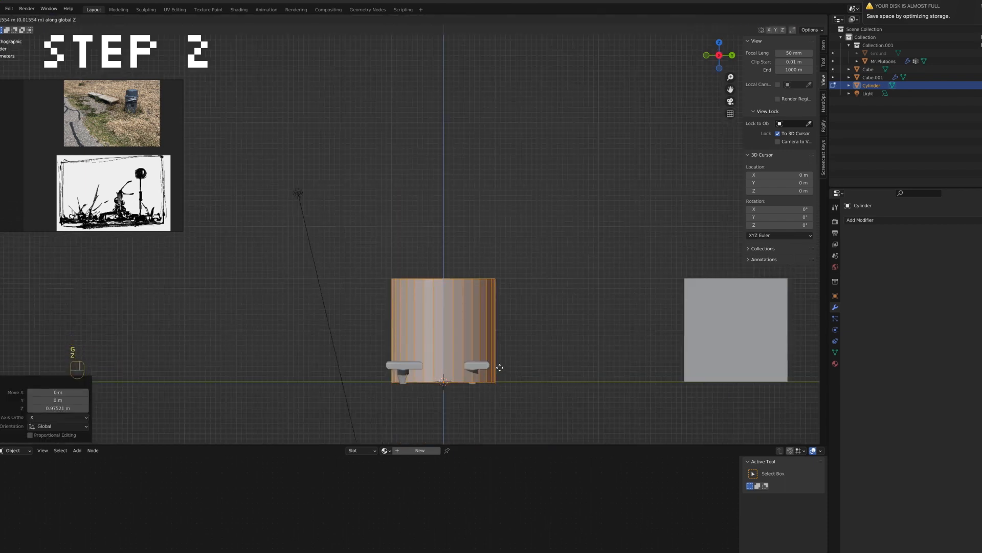
key(Tab)
Move the cylinder about 2.11 m along Y, away from the bench, and scale it uniformly to 0.273
key(g)
key(y)
click(609, 389)
key(s)
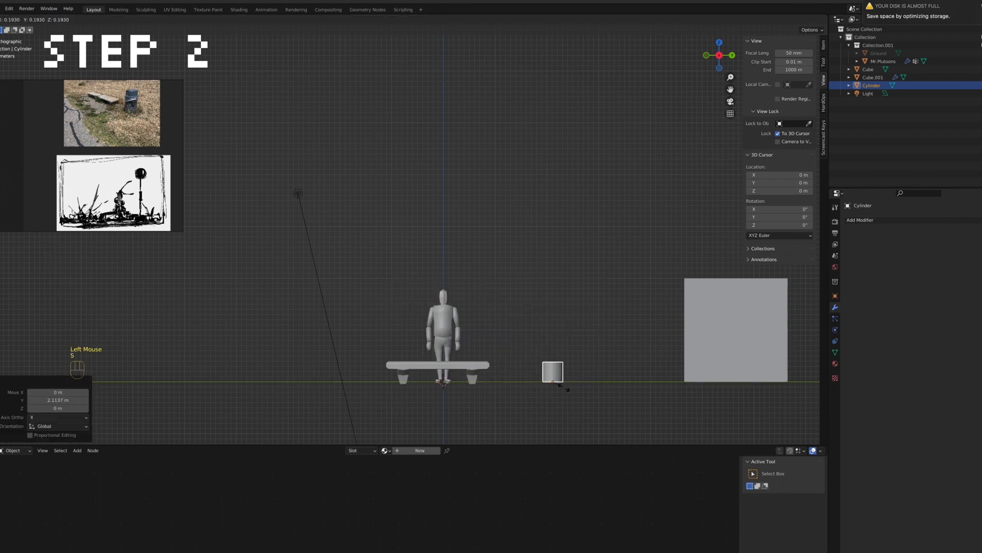
click(569, 389)
middle_drag(576, 390, 390, 317)
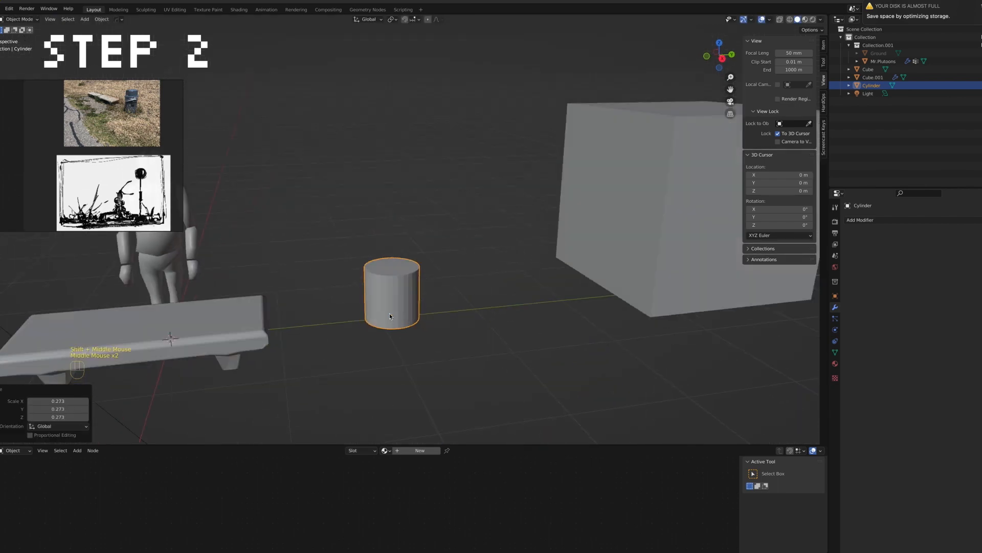
Lower the cylinder's top face about 0.476 m along Z in Edit Mode to make a flat base disc
key(Tab)
click(402, 272)
key(z)
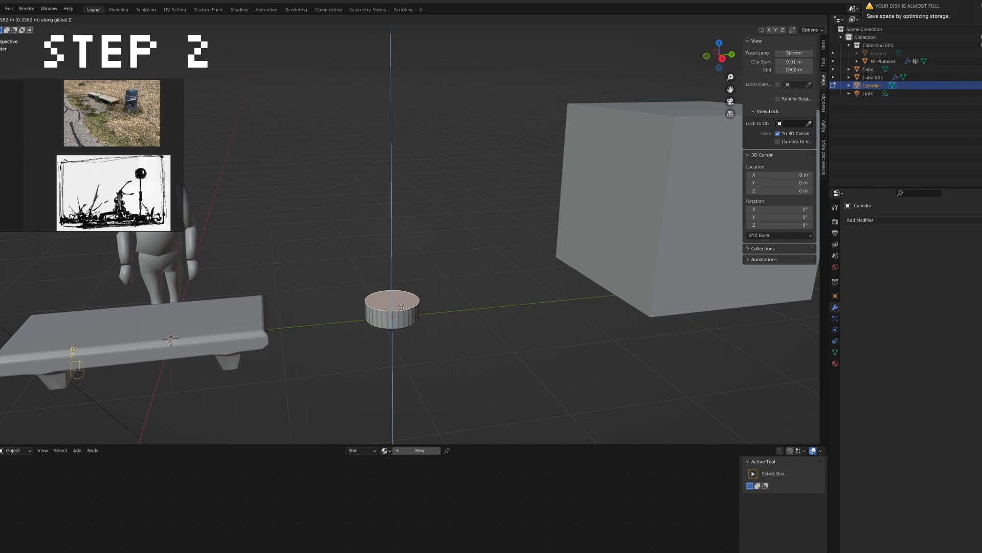
click(403, 314)
middle_drag(402, 314, 415, 313)
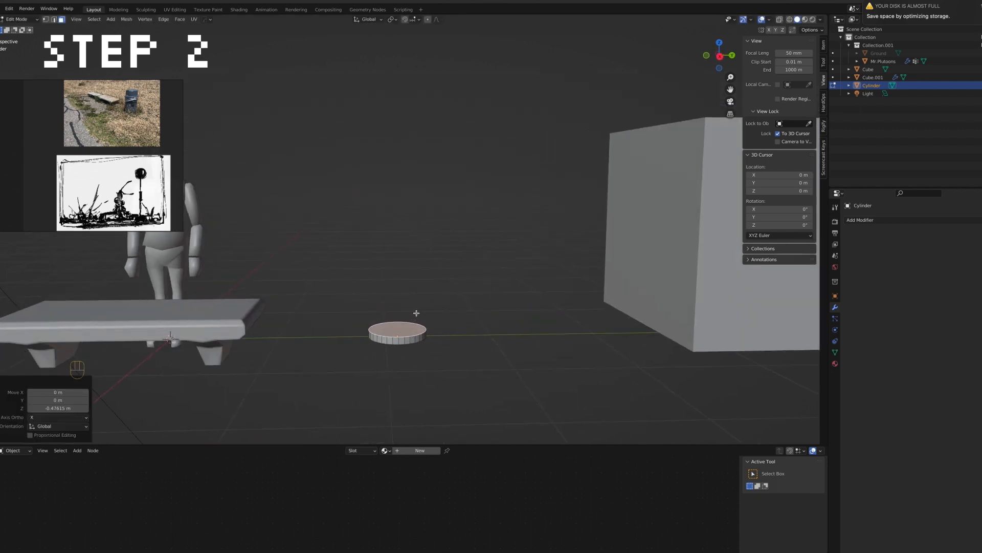
Extrude the base disc's top face upward and scale it to 0.55 for a tapered shoulder
key(e)
click(415, 309)
key(s)
click(409, 311)
Build two stepped collars on the base by insetting the top face about 0.256 m, then 0.121 m, and extruding each inset upward
key(i)
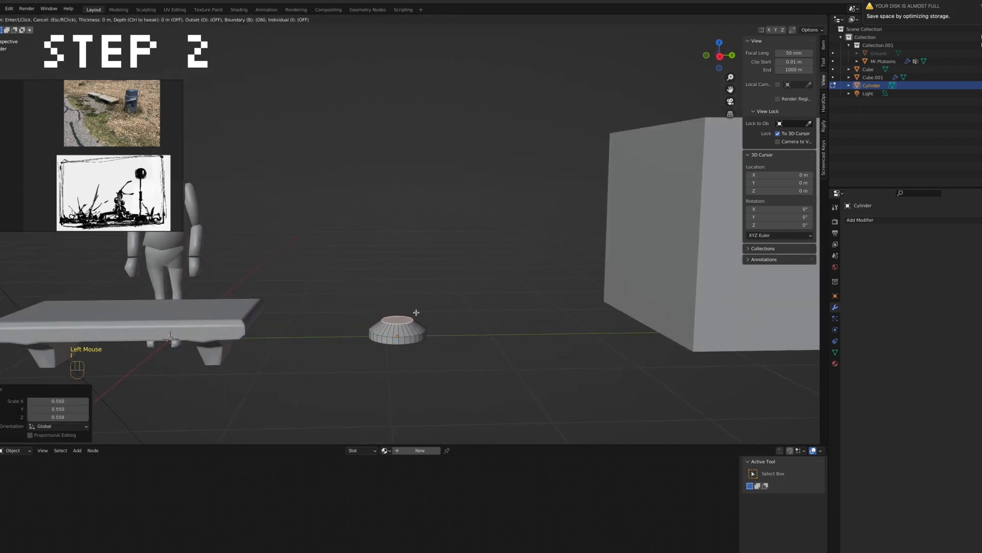
click(411, 311)
key(e)
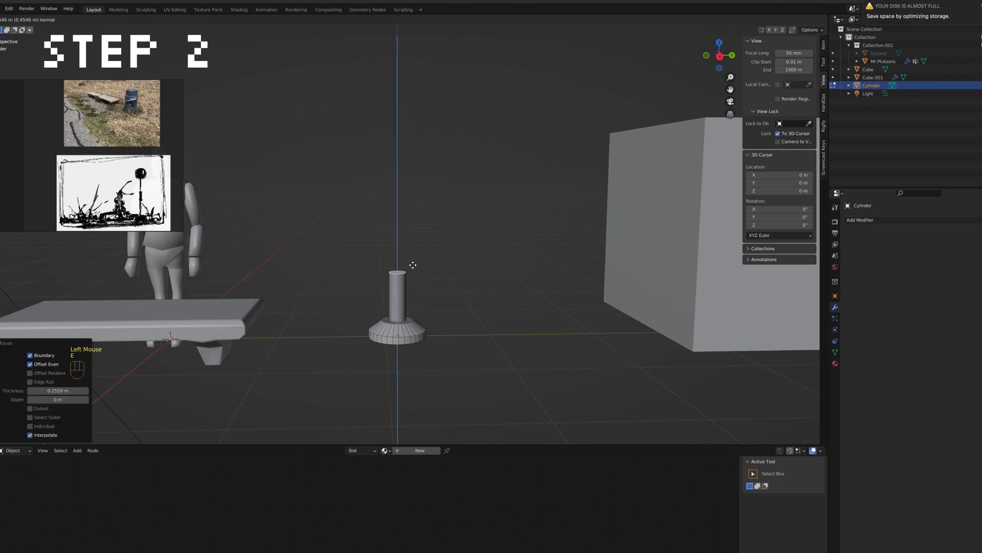
click(412, 297)
key(e)
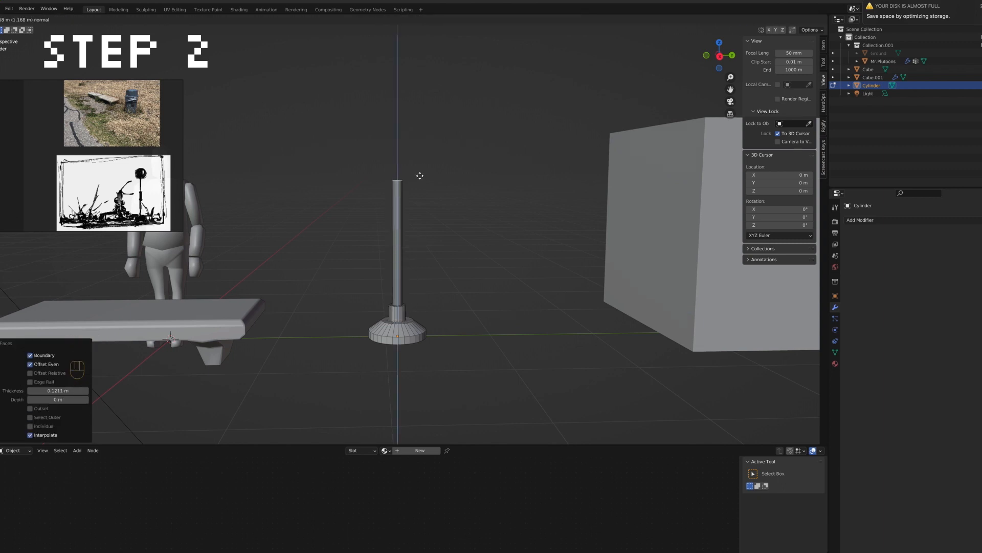
click(422, 277)
middle_drag(422, 277, 363, 281)
Inset the upper collar's top face about 0.062 m and extrude it upward into a tall, thin pole
key(i)
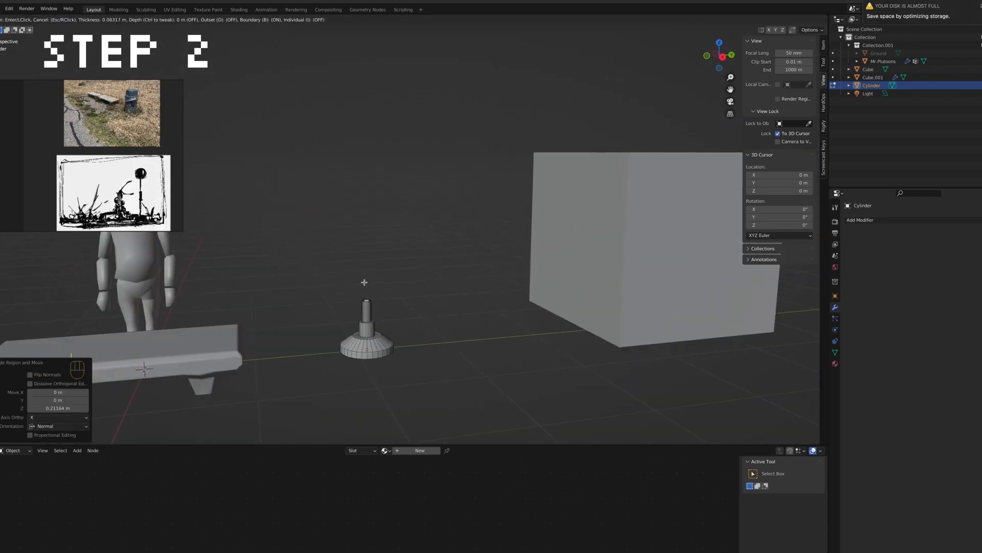
click(366, 281)
key(e)
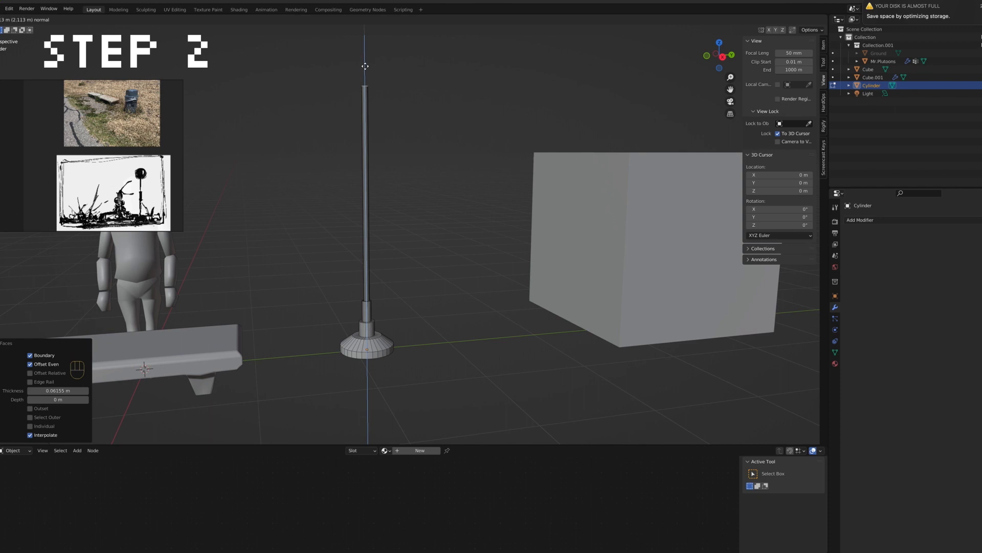
click(365, 67)
Form a wider cap on the pole: scale its end to 1.358, extrude it about 0.155 m, inset its top and leave Edit Mode
click(365, 63)
key(e)
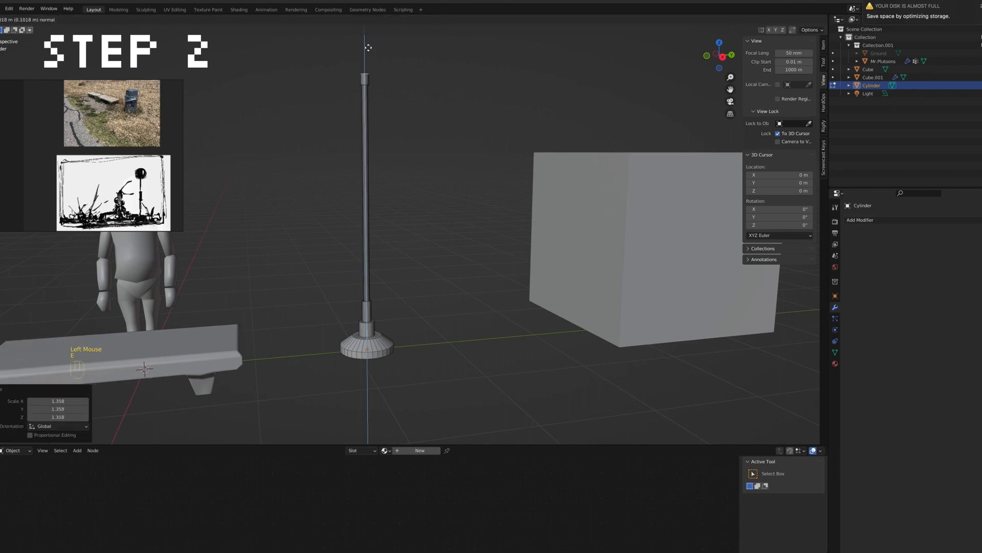
click(369, 44)
key(s)
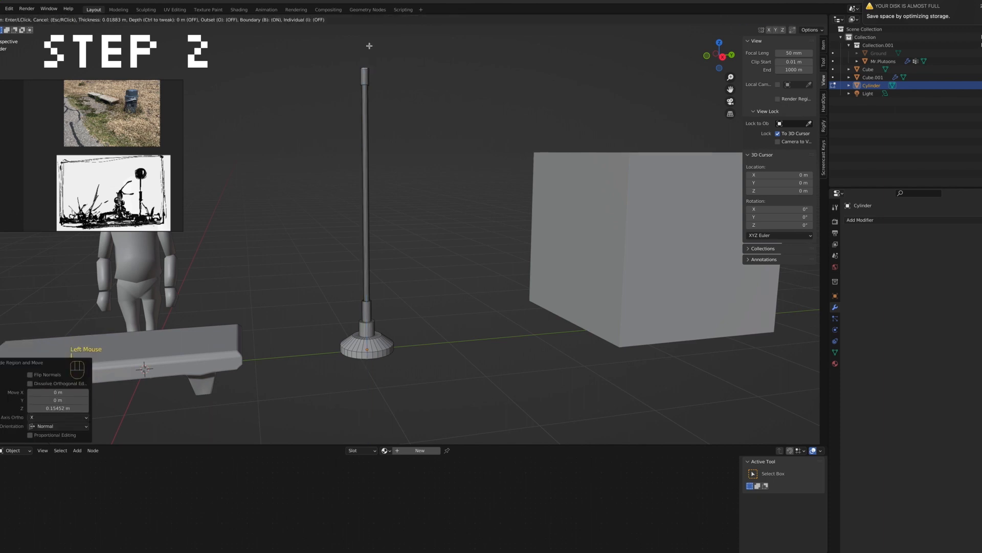
click(367, 50)
key(Tab)
Select the bench object and rename it as Bench
middle_drag(369, 81, 333, 230)
scroll(333, 230, down, 3)
shift+middle_drag(378, 205, 472, 202)
click(276, 330)
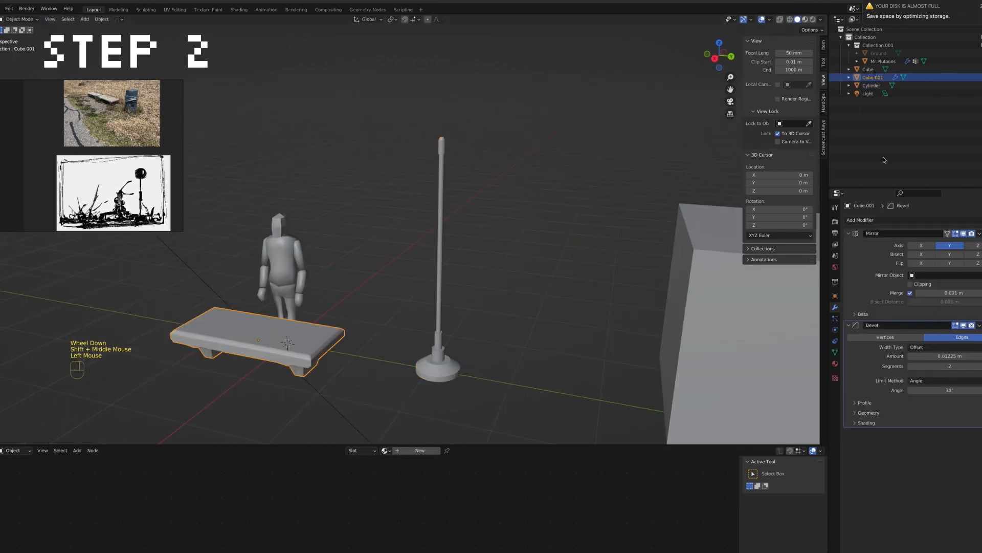
click(869, 79)
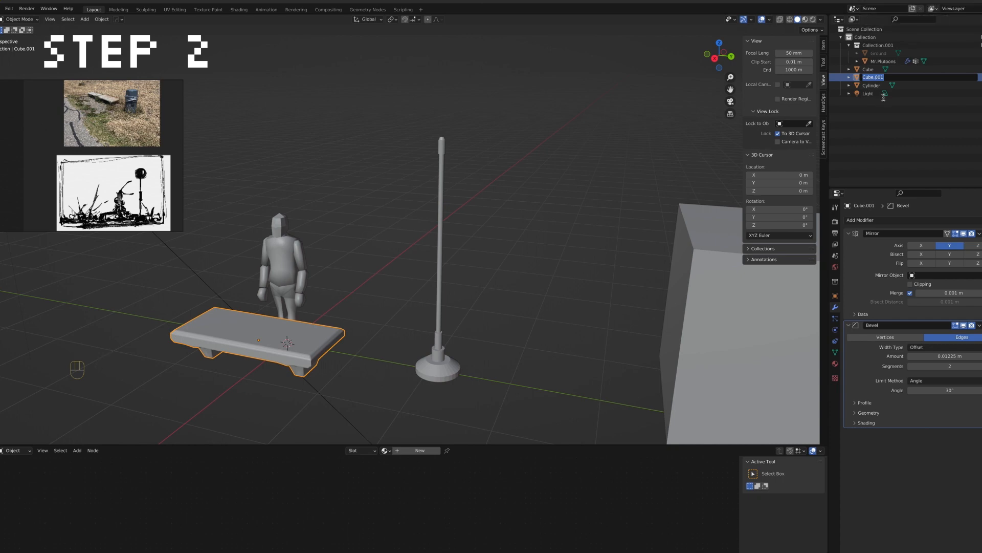
text(Bench)
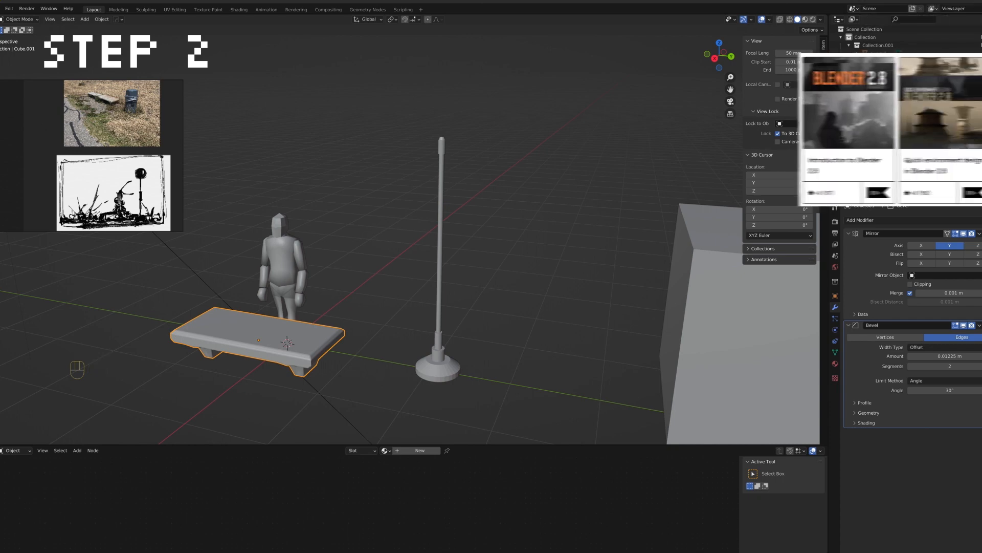
Rename the cylinder object that forms the pole as BusStopPole
click(884, 88)
double_click(879, 84)
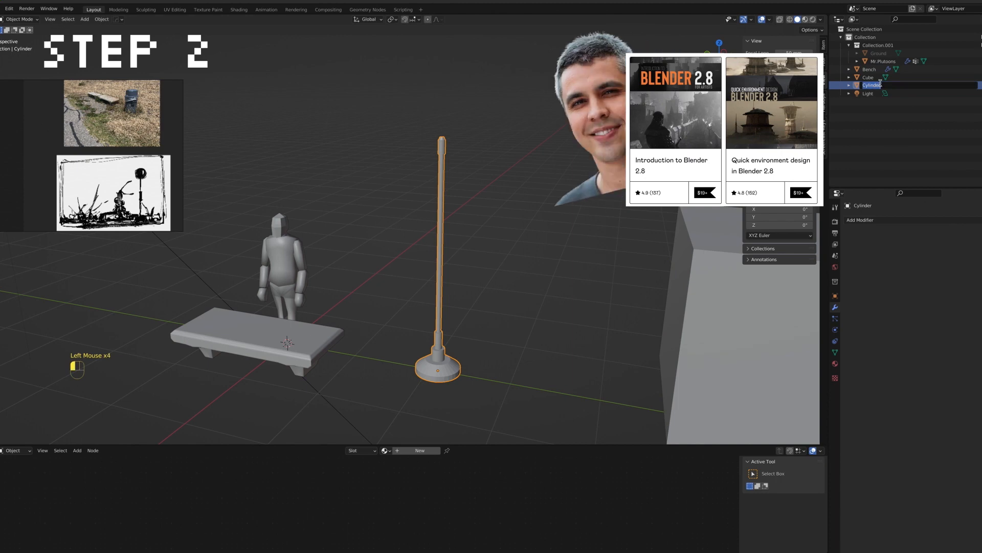
text(BusStopPole)
key(Return)
Duplicate the circular face of the pole's base downward along Z and separate it into its own object
middle_drag(535, 285, 550, 268)
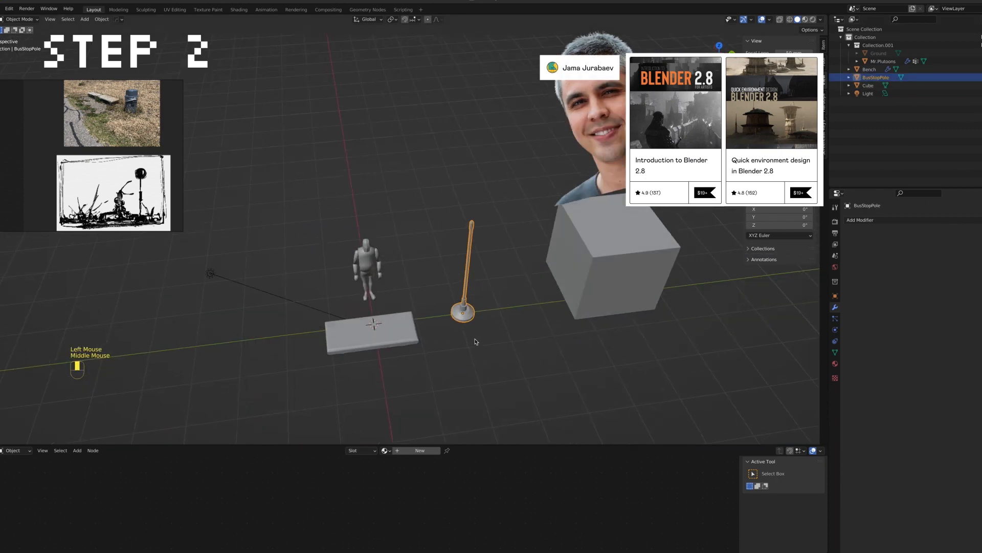
mouse_move(476, 341)
middle_down()
mouse_move(443, 312)
mouse_move(486, 360)
mouse_move(480, 344)
middle_up()
key(Tab)
click(467, 325)
key(shift+d)
key(z)
click(487, 362)
key(p)
click(487, 362)
key(Tab)
Select the separated disc and set its origin to its geometry
click(469, 331)
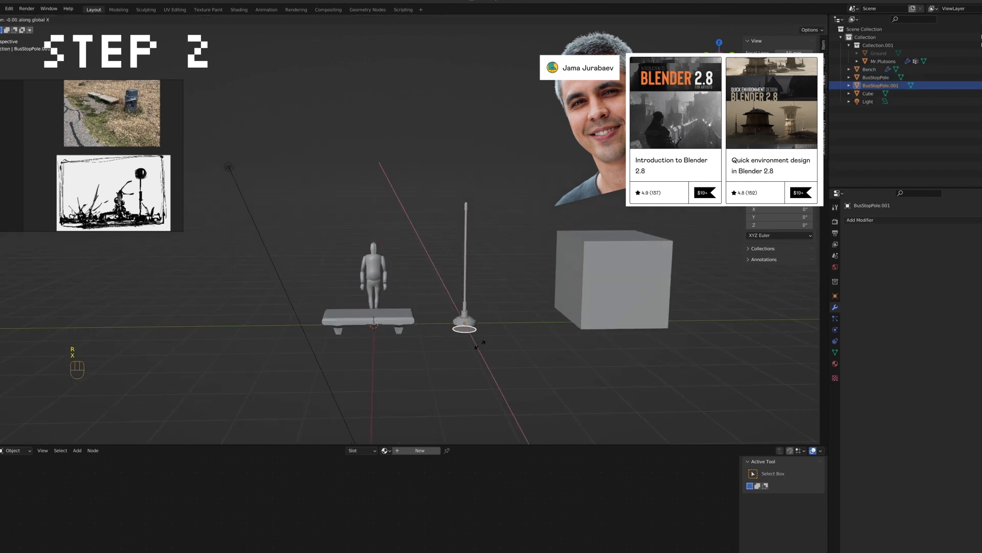
click(481, 345)
right_click(462, 329)
mouse_move(460, 355)
click(515, 364)
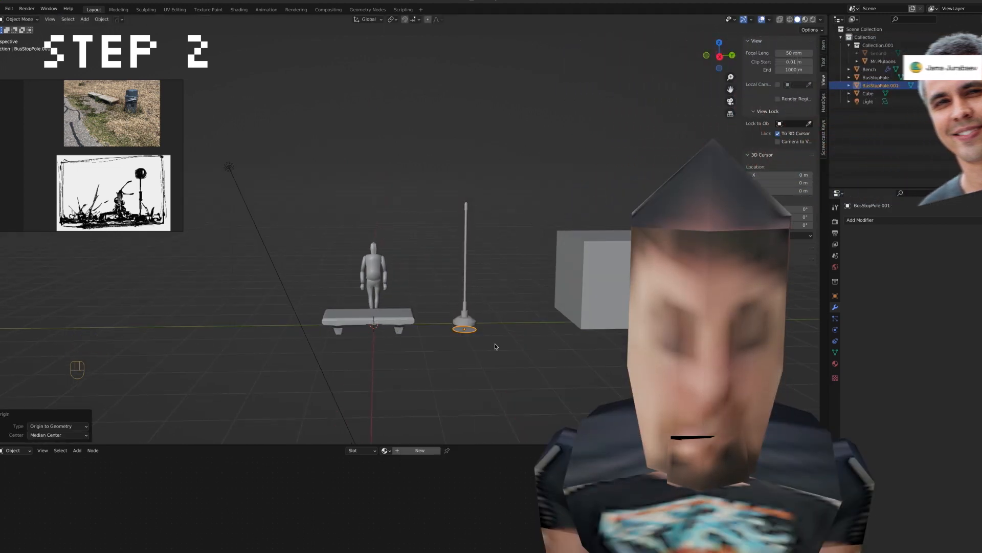
Rotate the disc 90° about Y so it stands upright and move it along X relative to the pole
key(r)
key(y)
key(9)
key(0)
key(Return)
key(g)
key(x)
click(488, 348)
Raise the upright disc along Z to the upper part of the pole
key(g)
key(z)
click(454, 226)
middle_drag(454, 227, 504, 217)
scroll(467, 188, up, 6)
shift+middle_drag(466, 187, 531, 274)
middle_drag(531, 274, 472, 254)
Place the 3D cursor near the disc and resize the disc to suit a bus stop sign
shift+right_click(603, 153)
middle_drag(606, 156, 455, 163)
shift+middle_drag(561, 241, 537, 320)
middle_drag(540, 225, 678, 254)
key(s)
click(625, 256)
Extrude the whole disc to give the sign thickness and shift the sign along X against the pole
middle_drag(592, 242, 540, 240)
key(Tab)
key(a)
key(e)
click(599, 260)
key(Tab)
key(g)
key(x)
click(588, 262)
Adjust the round sign's height along Z and place the 3D cursor on the sign assembly
scroll(537, 237, down, 2)
shift+middle_drag(484, 180, 409, 36)
middle_drag(409, 35, 392, 37)
key(g)
key(z)
click(495, 108)
mouse_move(495, 108)
middle_down()
mouse_move(506, 160)
mouse_move(445, 143)
mouse_move(480, 118)
middle_up()
shift+right_click(491, 151)
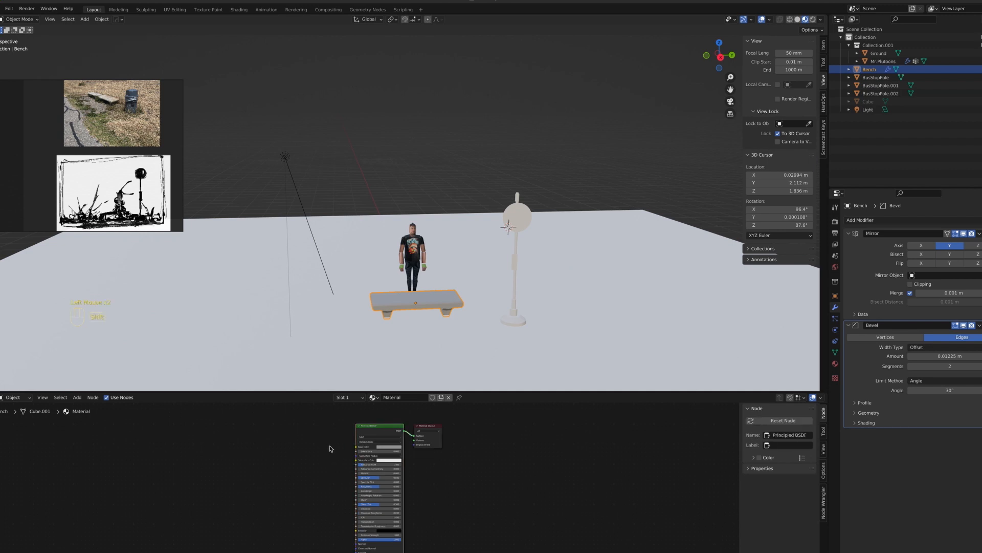
Add an Image Texture node to the bench's material and attach Mapping and Texture Coordinate nodes to it
key(shift+a)
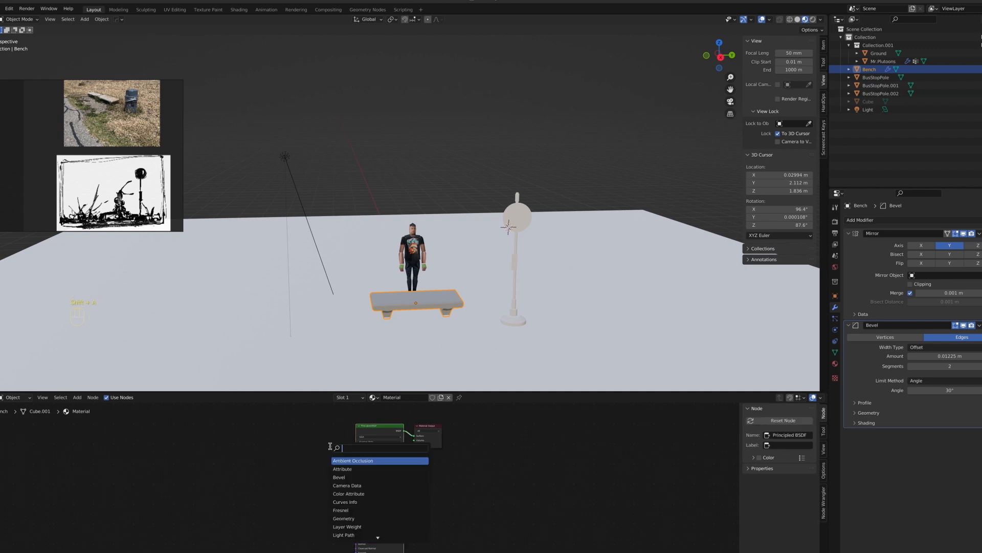
key(Return)
click(286, 443)
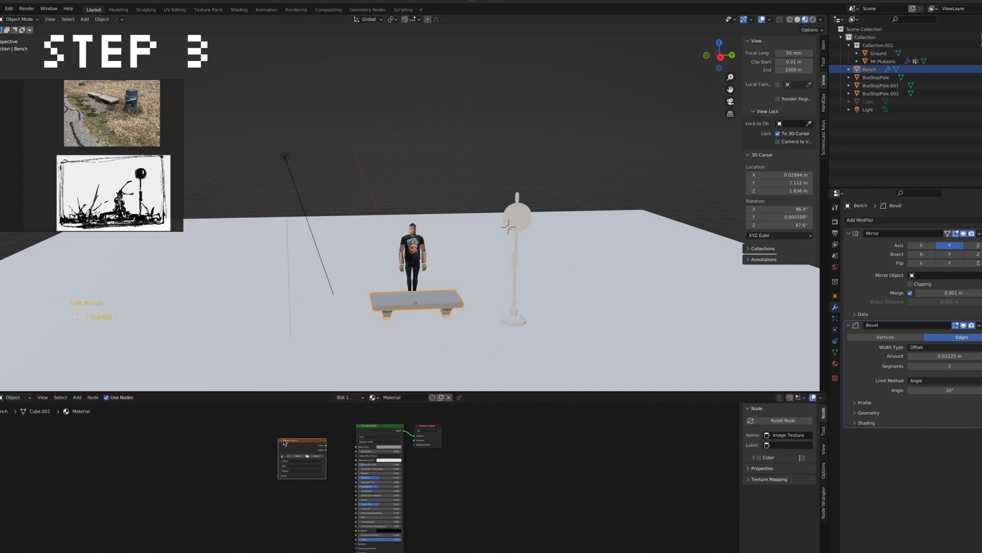
key(ctrl+t)
drag(251, 454, 243, 436)
scroll(358, 478, up, 7)
middle_drag(357, 479, 504, 487)
middle_drag(379, 497, 425, 500)
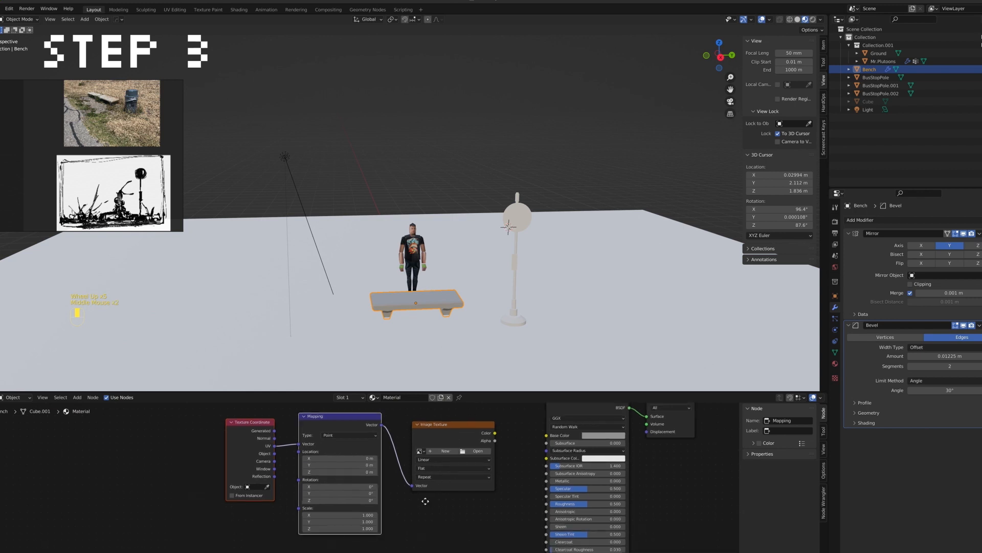
Feed the Mapping node from the Generated coordinates and set the Image Texture projection to Box
drag(299, 445, 300, 444)
middle_drag(389, 514, 347, 516)
click(385, 471)
click(385, 487)
Load IMG_0215.JPG into the Image Texture node and link its Color to the Principled BSDF's Base Color
click(409, 454)
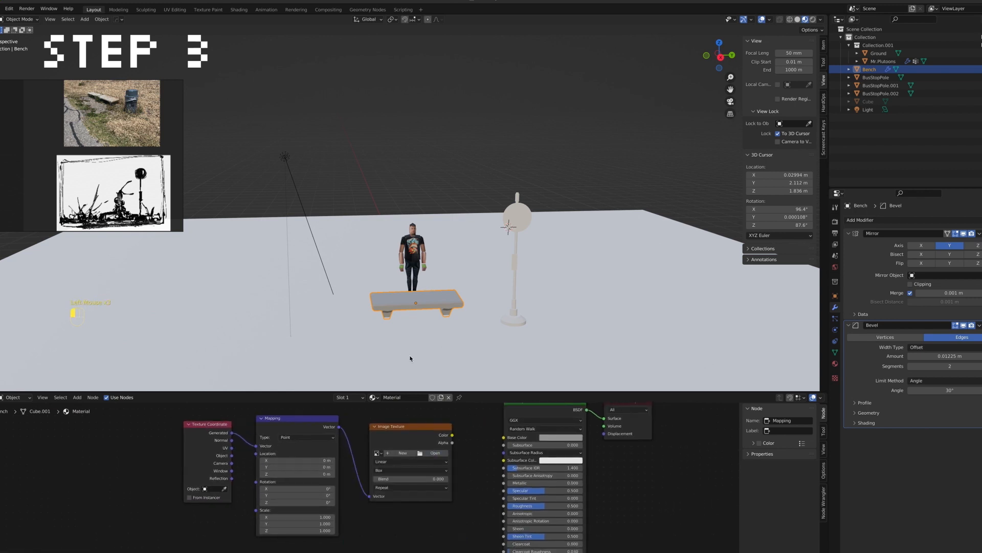
click(327, 348)
scroll(562, 266, down, 5)
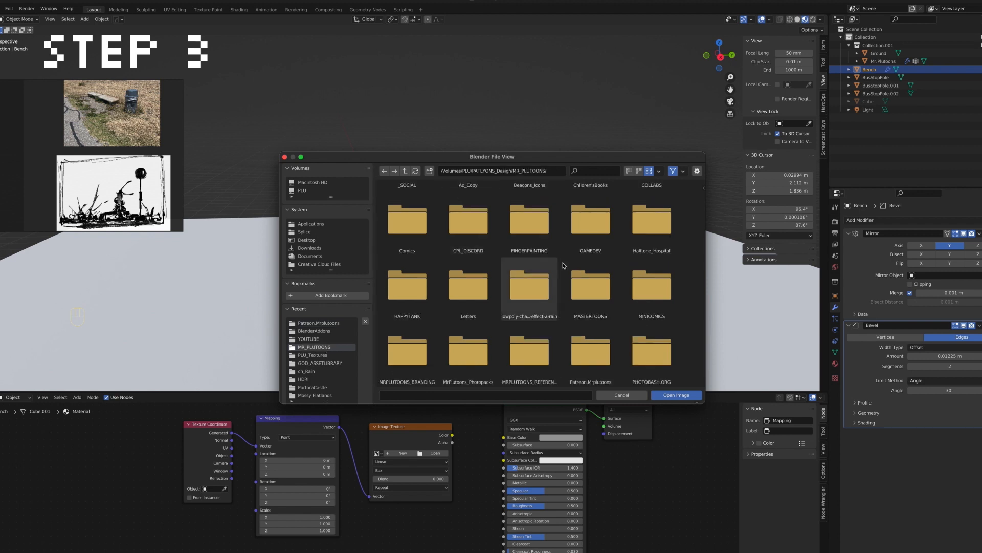
double_click(467, 325)
click(407, 210)
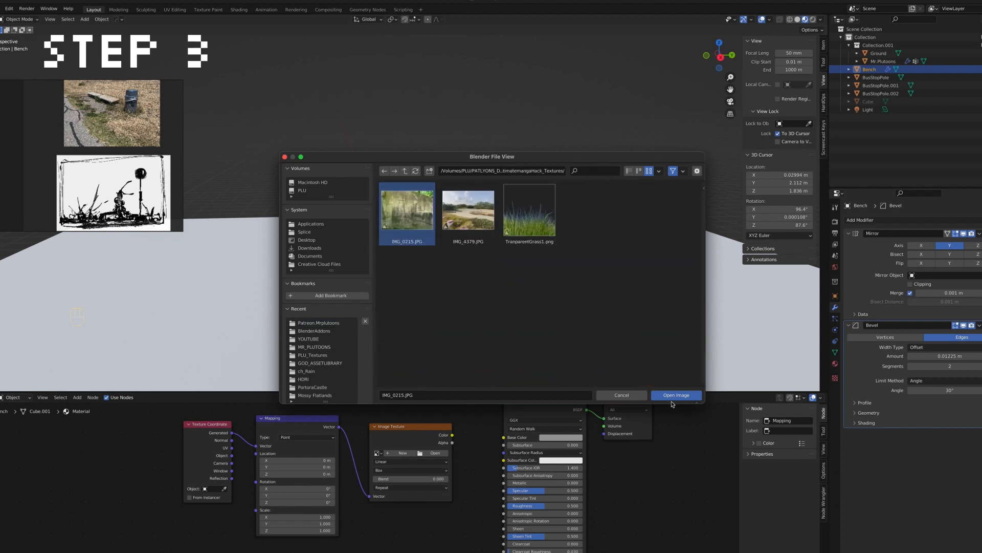
click(675, 394)
drag(452, 435, 504, 438)
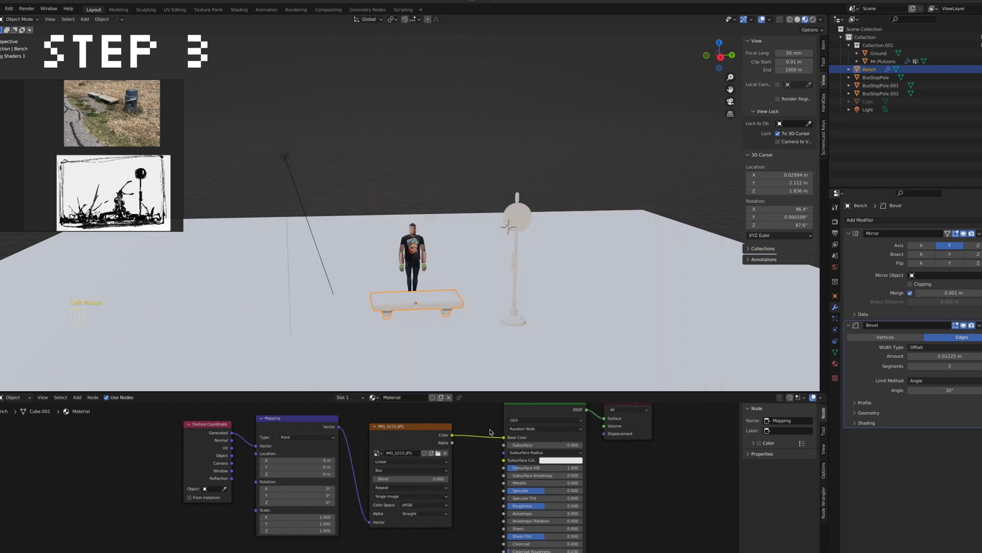
Set the Mapping node's scale to 0.5 on X, Y and Z
middle_drag(360, 272, 398, 303)
scroll(404, 288, up, 2)
double_click(292, 523)
text(0.5)
double_click(300, 530)
text(0.5)
key(Return)
click(307, 517)
text(0.5)
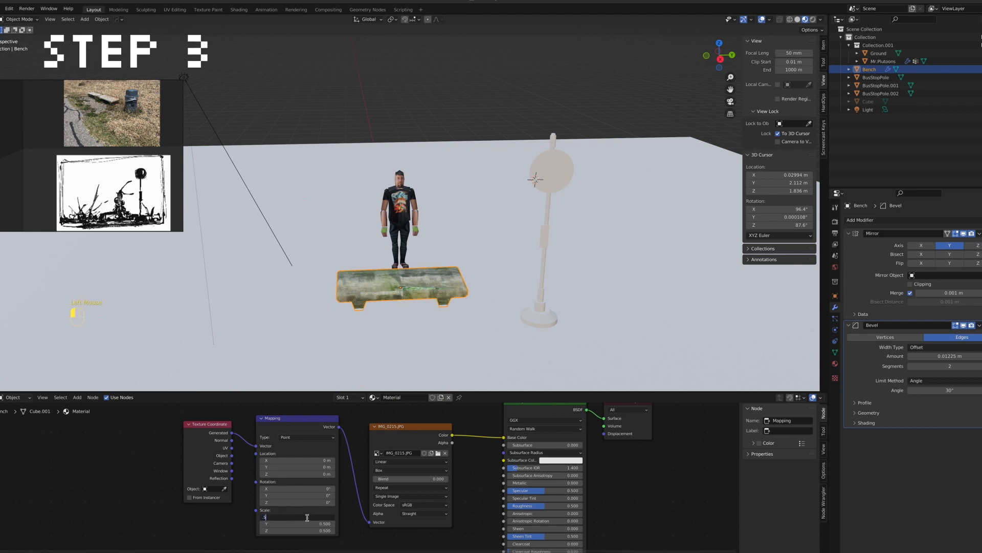
key(Return)
Shift the bench's texture by adjusting the Mapping node's Y location
double_click(307, 467)
text(1.4)
key(Return)
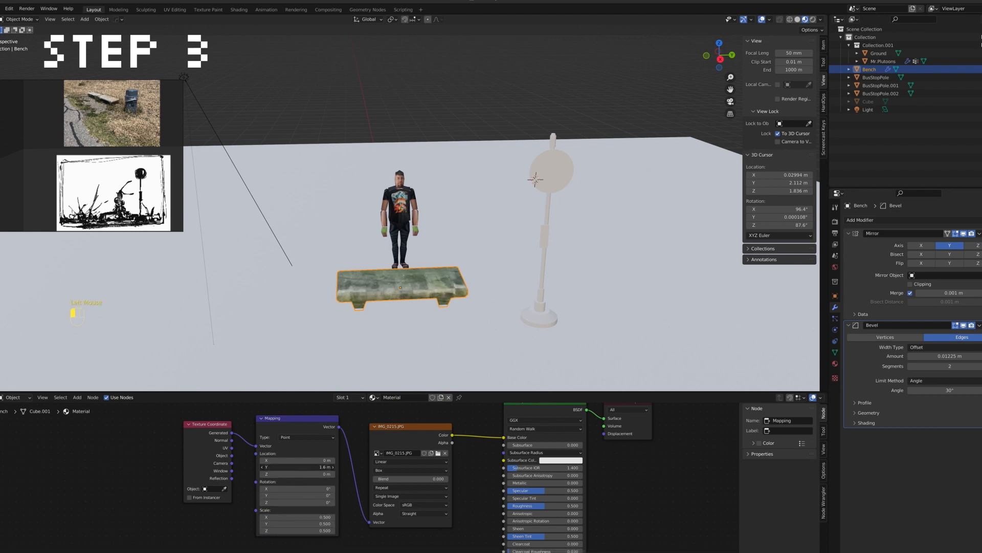
drag(307, 467, 300, 467)
middle_drag(364, 195, 460, 358)
Duplicate the Texture Coordinate, Mapping and Image Texture nodes and place the copies below the originals
scroll(395, 462, down, 7)
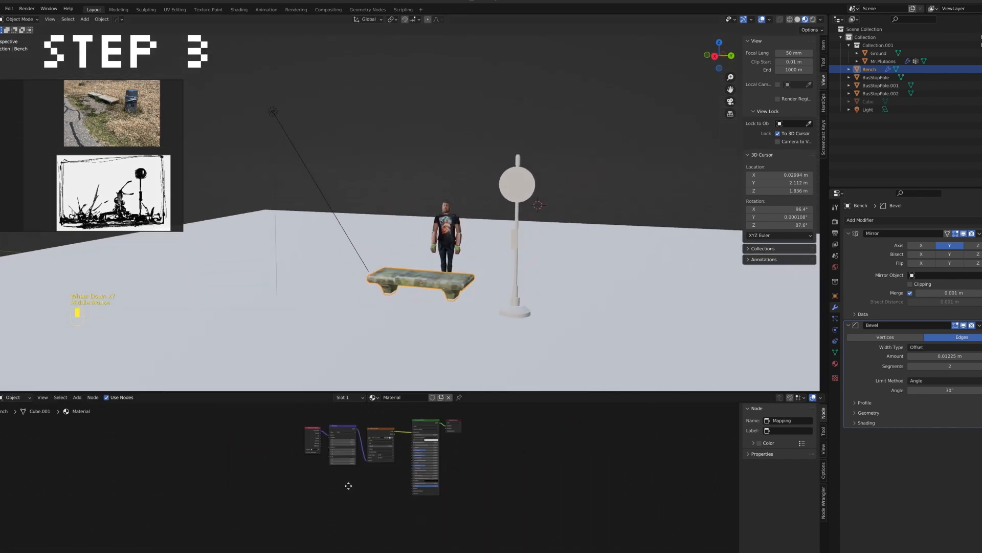
key(shift+d)
click(383, 524)
scroll(358, 479, up, 2)
drag(359, 492, 311, 491)
Add a Normal Map node beside the duplicated Image Texture and link the image's Color to it
key(shift+a)
text(normal map)
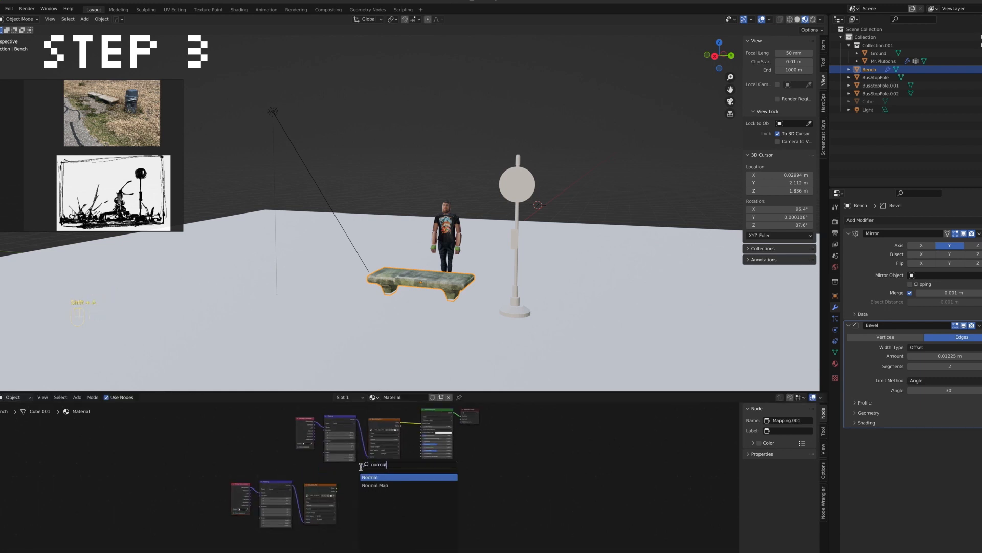
key(Return)
click(353, 481)
scroll(353, 481, up, 5)
drag(326, 494, 340, 503)
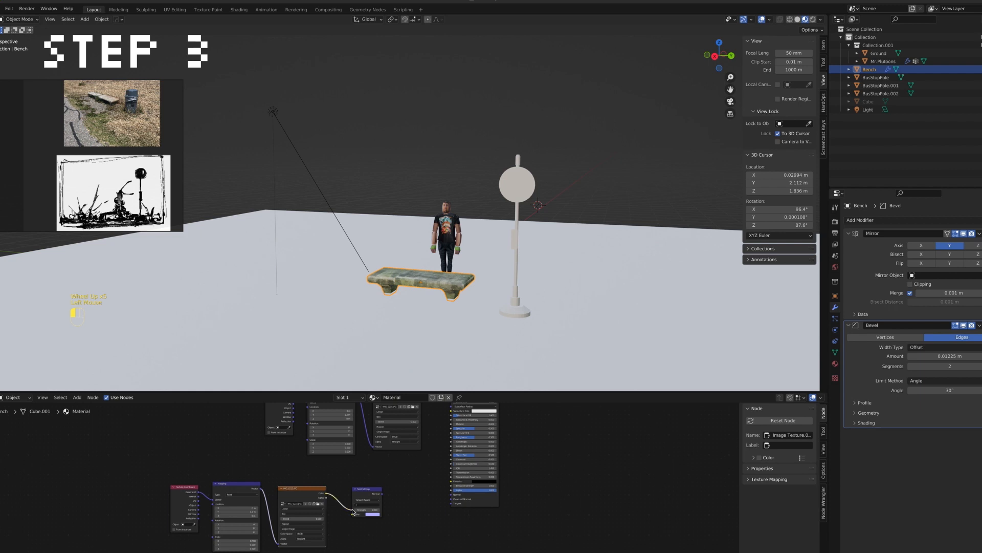
Add a Texture Coordinate node and place it ahead of the Principled BSDF in the empty material graph
key(shift+a)
text(texture)
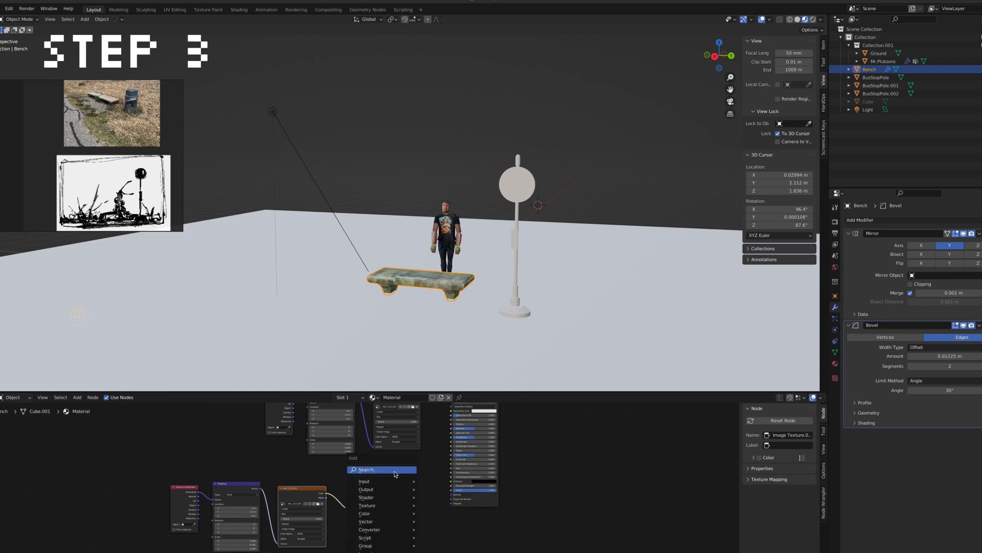
text( co)
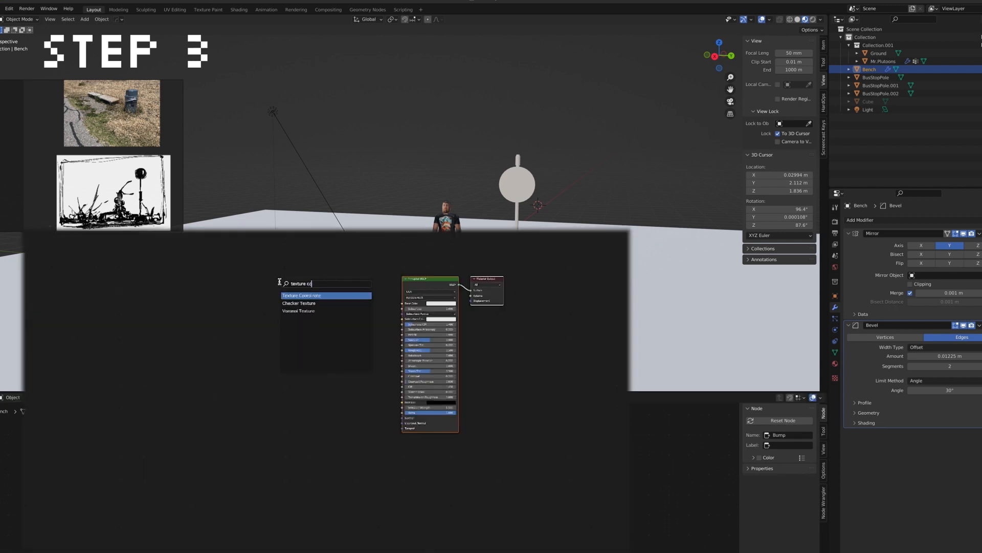
key(Return)
click(175, 292)
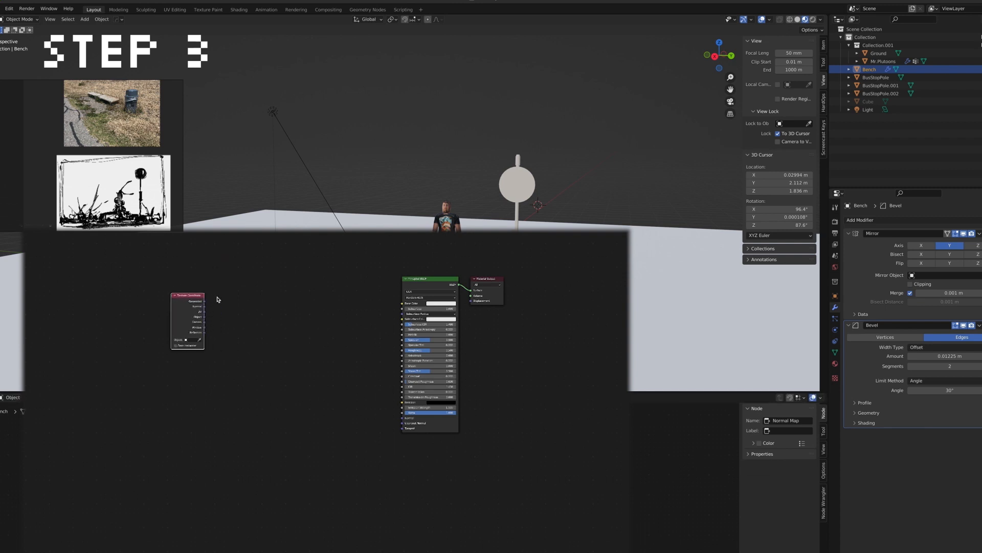
Add a Mapping node and an Image Texture node between the Texture Coordinate and the Principled BSDF
key(shift+a)
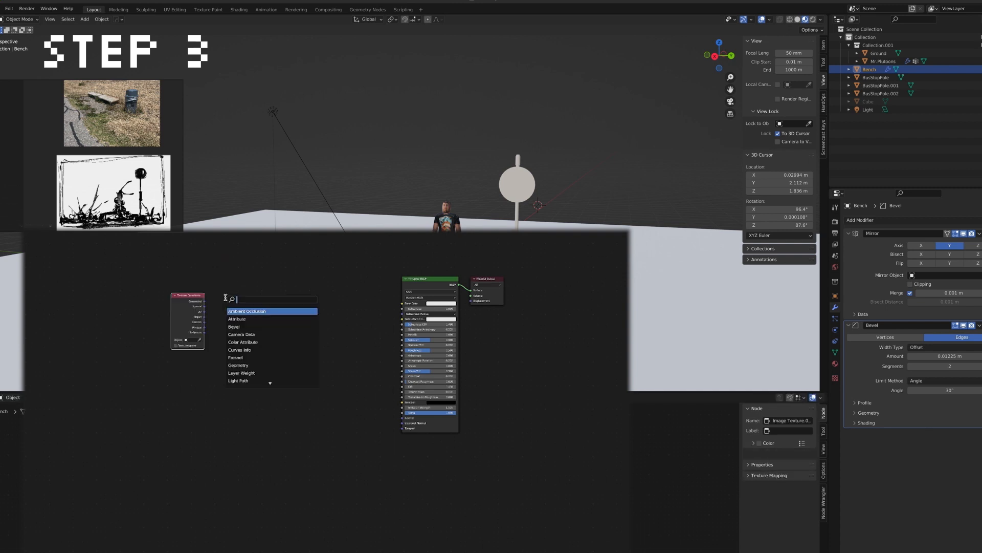
text(mappp)
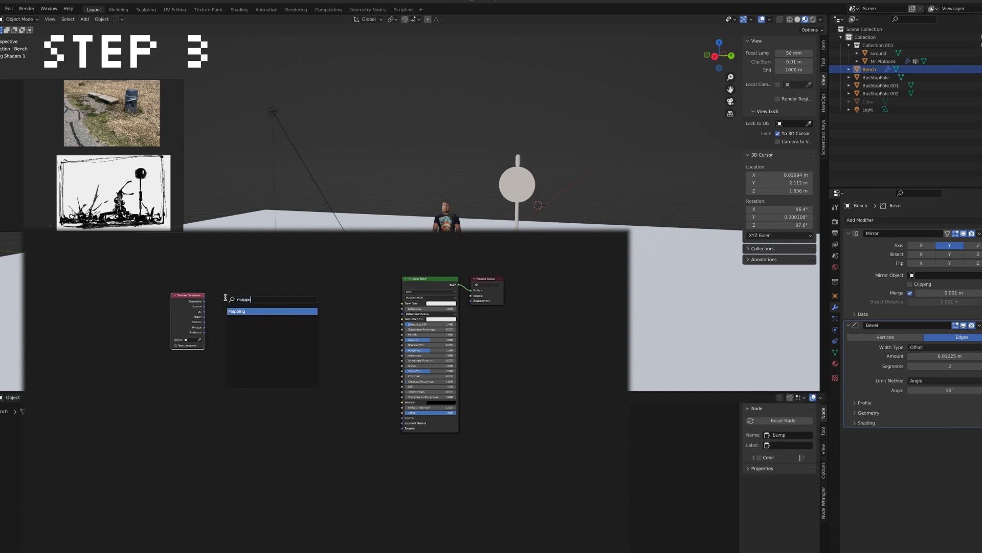
key(Return)
click(247, 288)
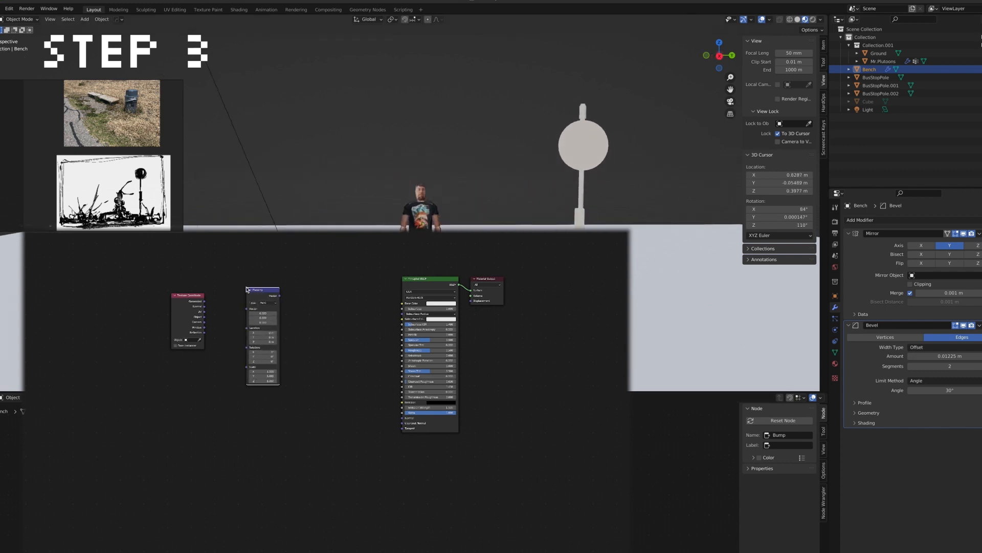
key(shift+a)
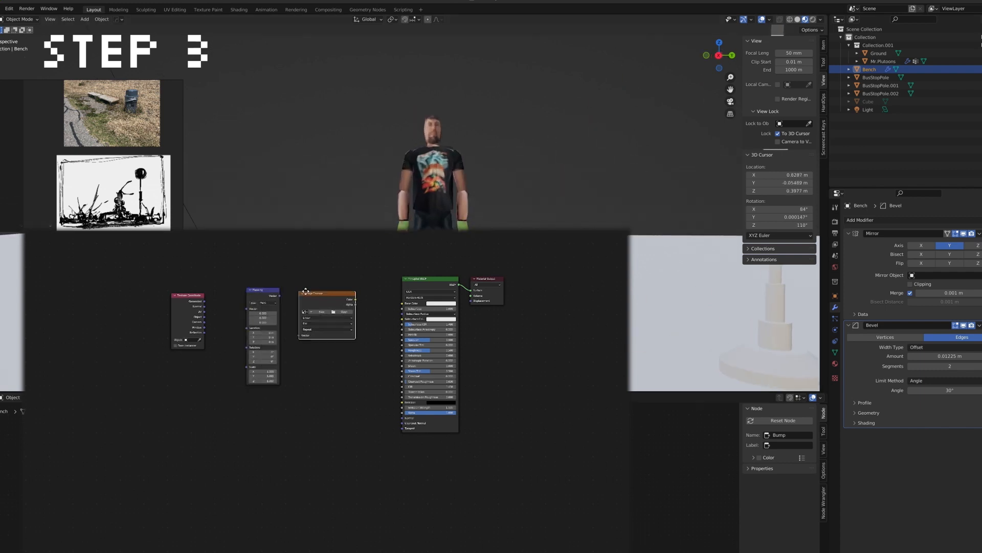
click(310, 290)
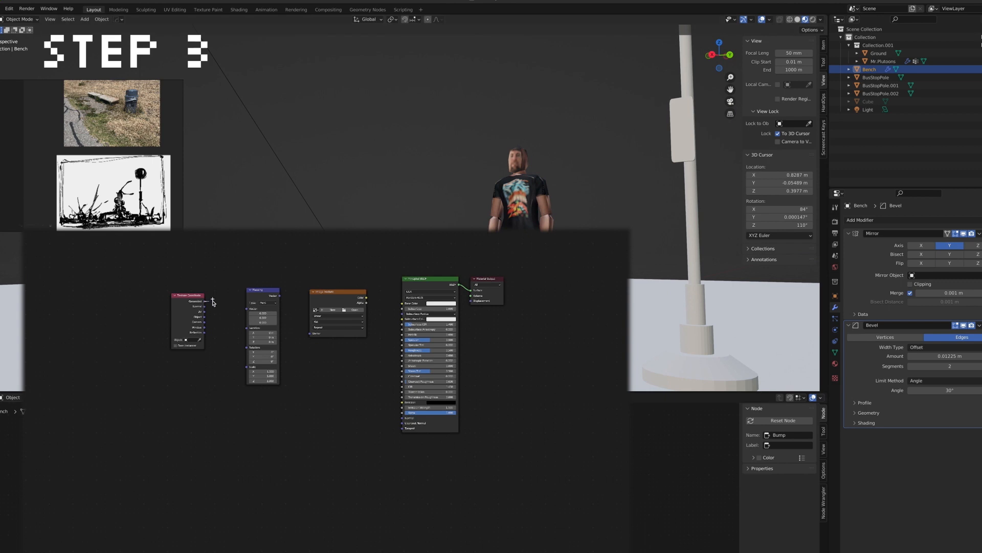
Wire Generated coordinates through Mapping and the Image Texture into the Base Color, with the image projection set to Box
drag(238, 312, 247, 309)
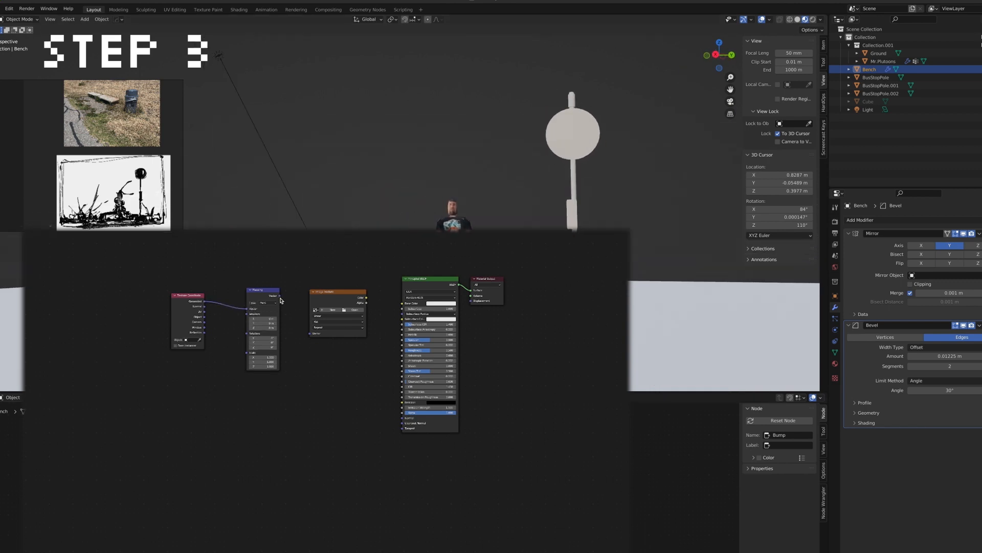
drag(304, 328, 310, 333)
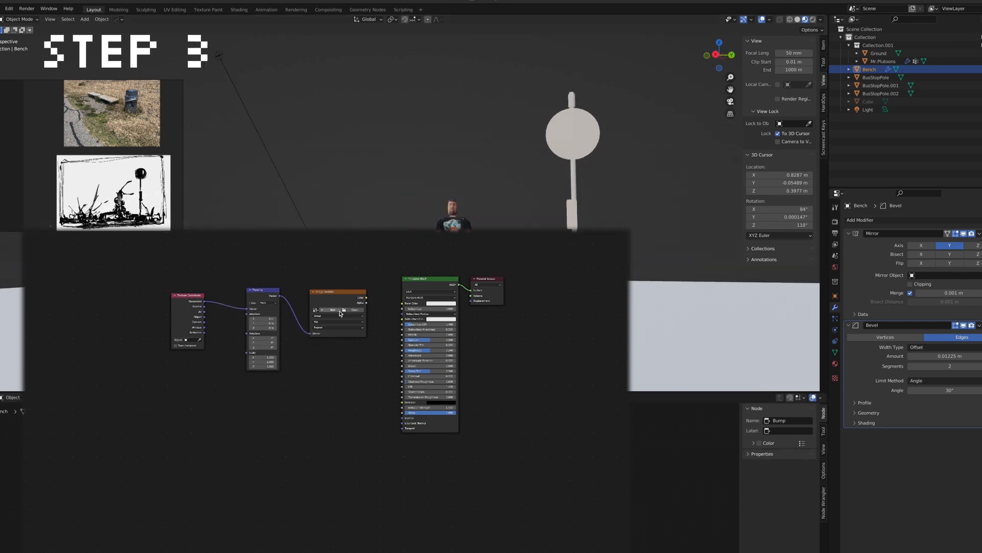
click(333, 321)
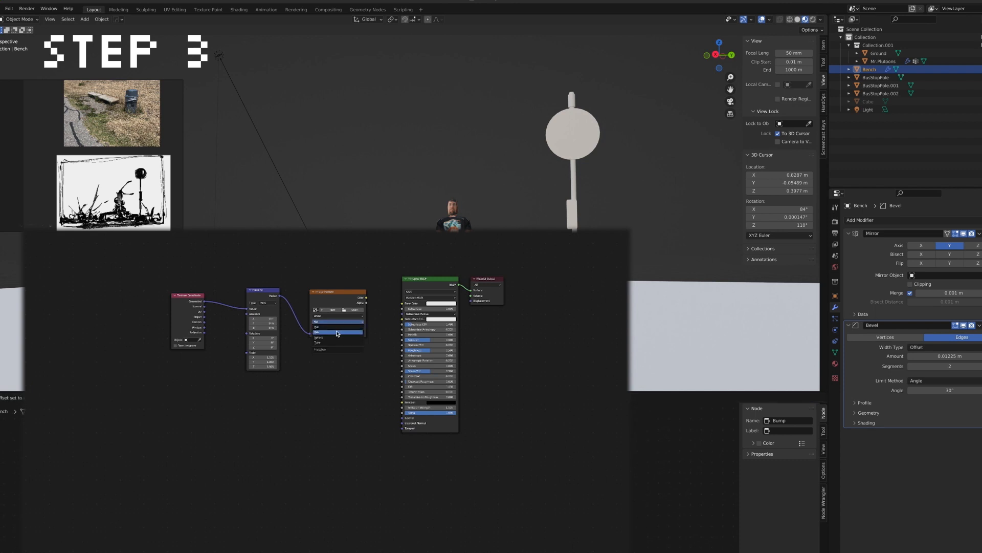
click(338, 333)
drag(367, 298, 398, 295)
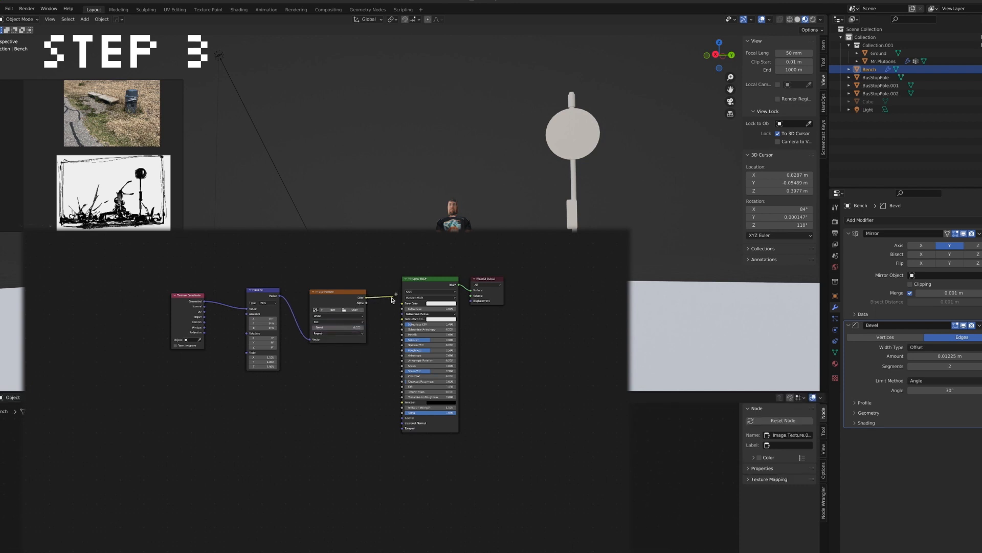
Duplicate the Texture Coordinate, Mapping and Image Texture nodes below the originals and add a Bump node beside the copies
drag(145, 266, 361, 353)
key(shift+d)
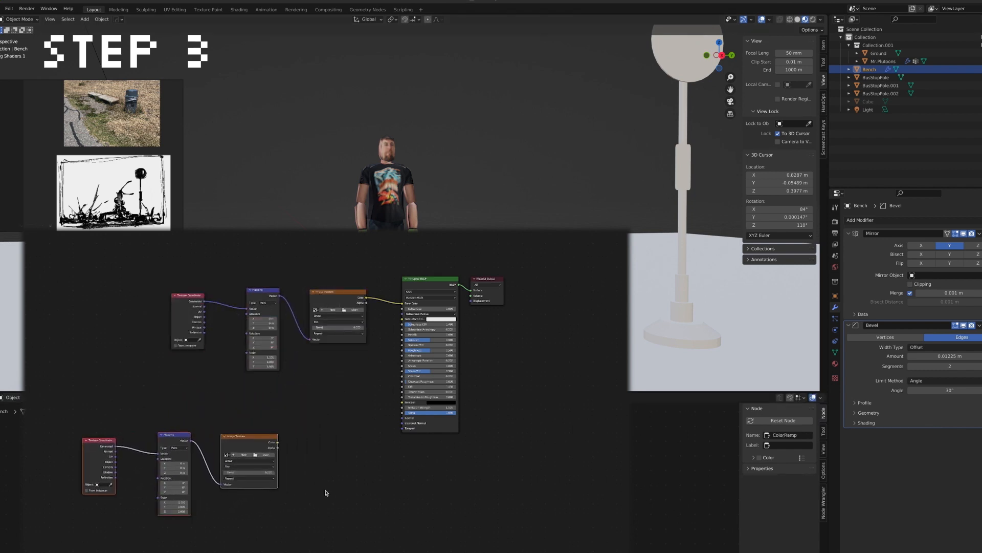
key(shift+a)
click(333, 498)
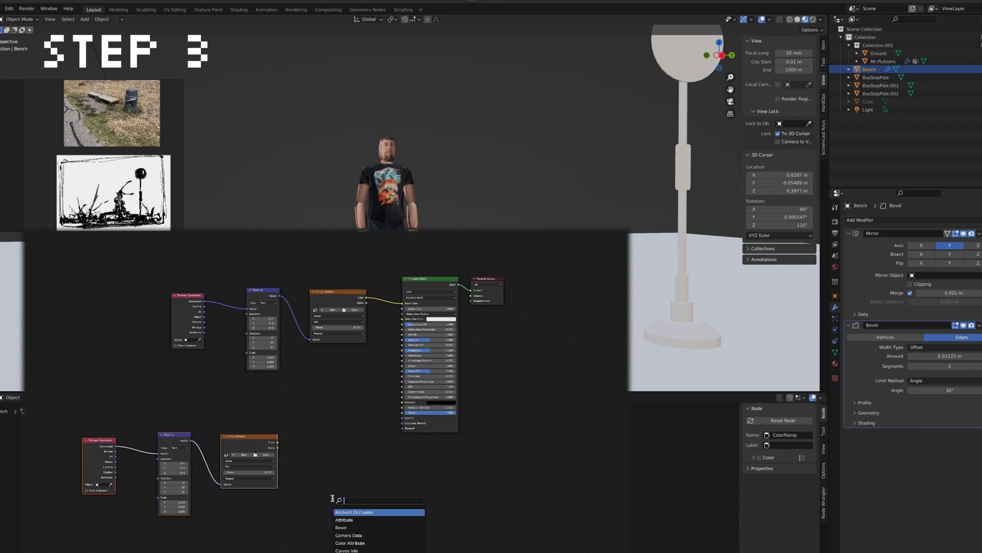
text(bum)
key(Return)
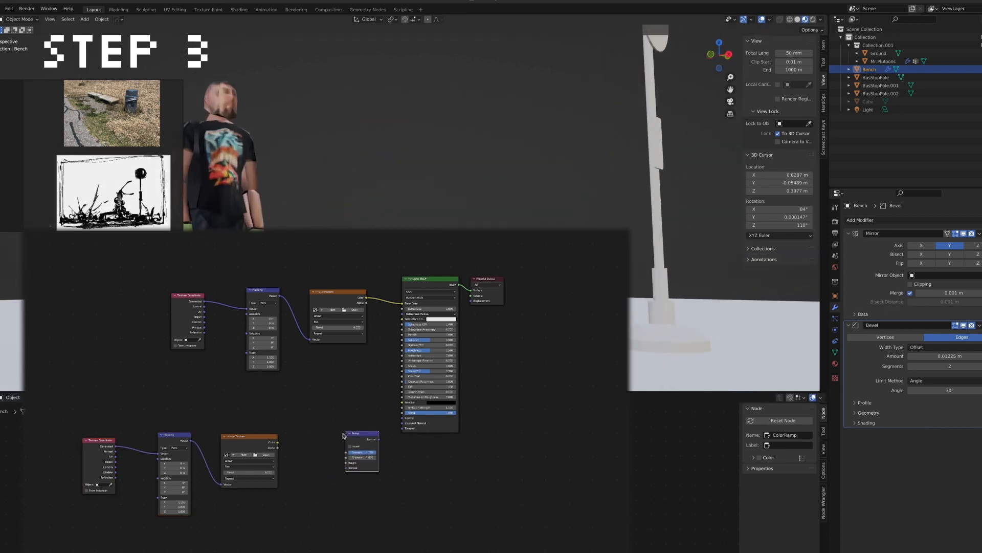
Add a Normal Map node below the Bump node and link the duplicated image's Color to its Color input
key(shift+a)
click(324, 459)
text(nor)
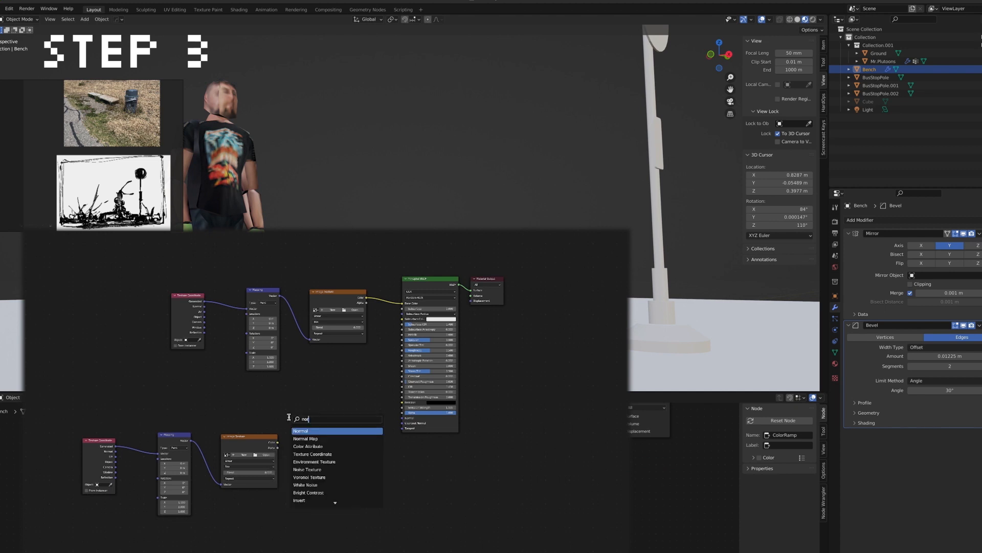
key(Down)
key(Return)
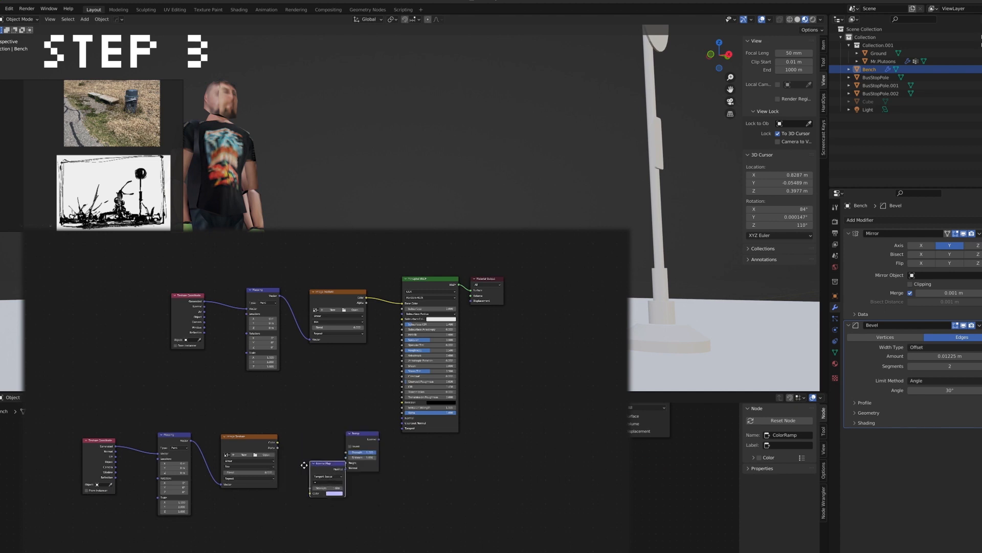
click(297, 491)
click(277, 445)
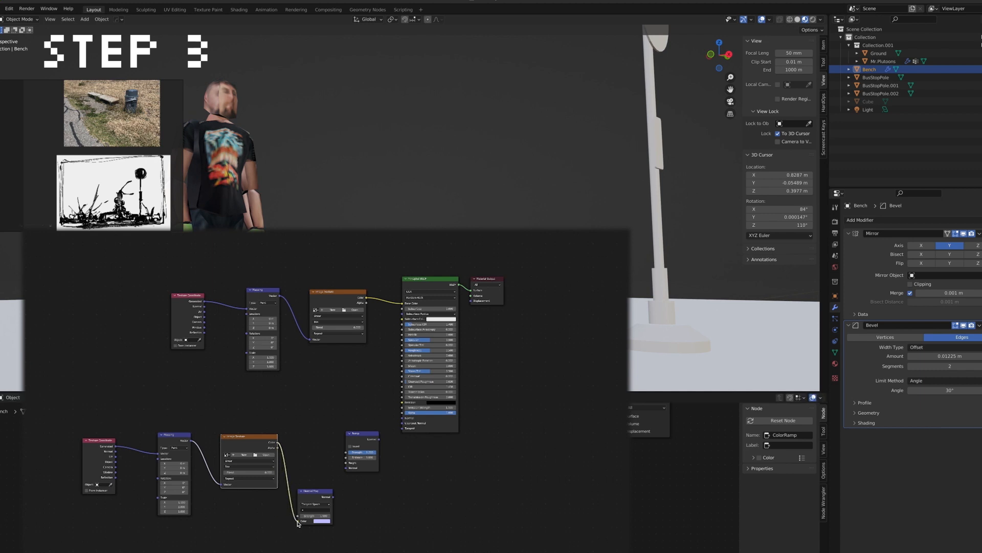
Link the Normal Map and the image's Color to the Bump's Normal and Height, and the Bump to the Principled BSDF's Normal
drag(313, 497, 345, 471)
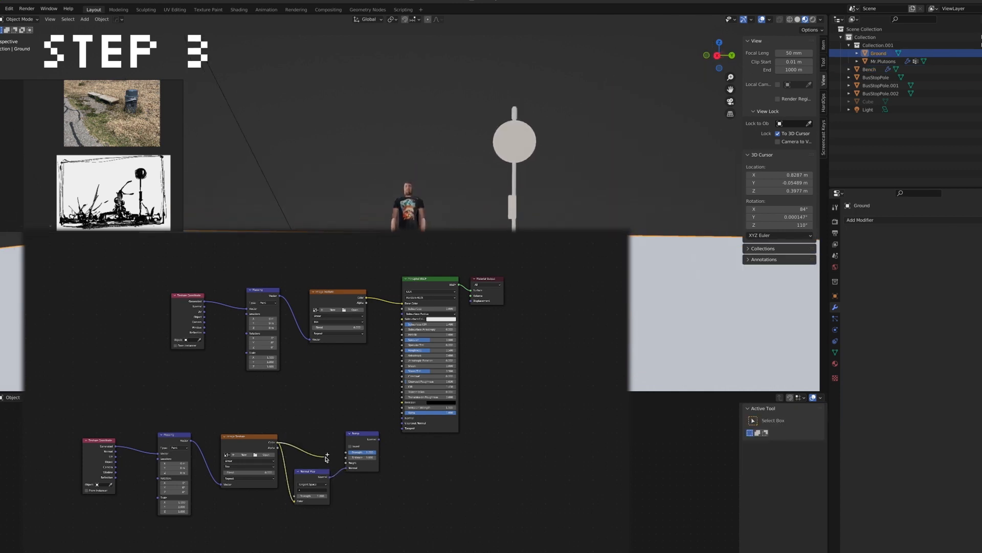
drag(346, 463, 361, 417)
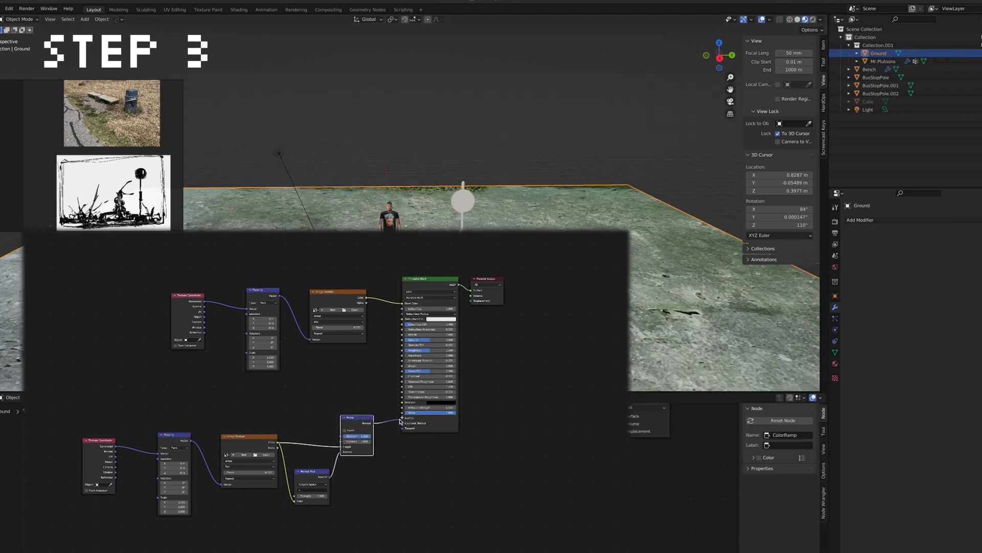
middle_drag(393, 463, 455, 499)
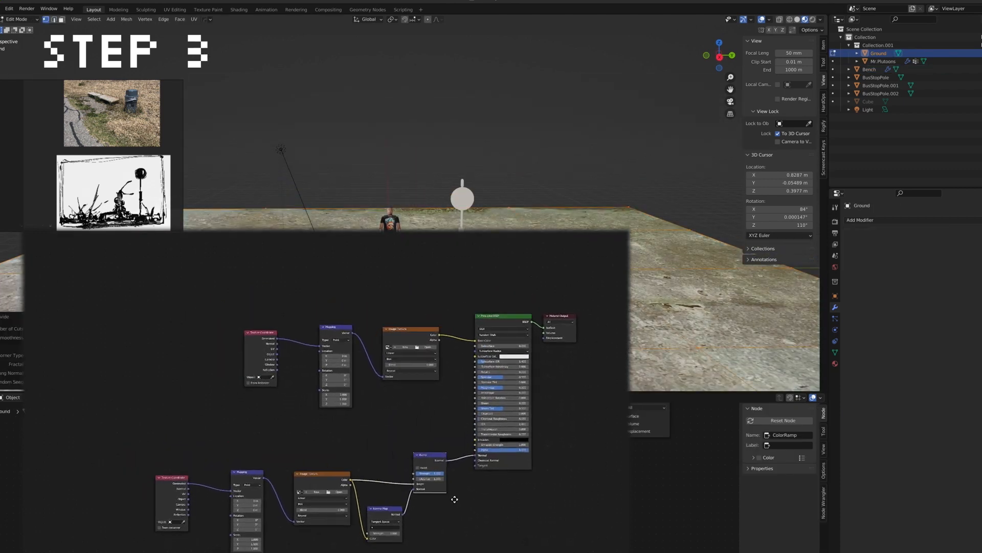
middle_drag(543, 533, 536, 537)
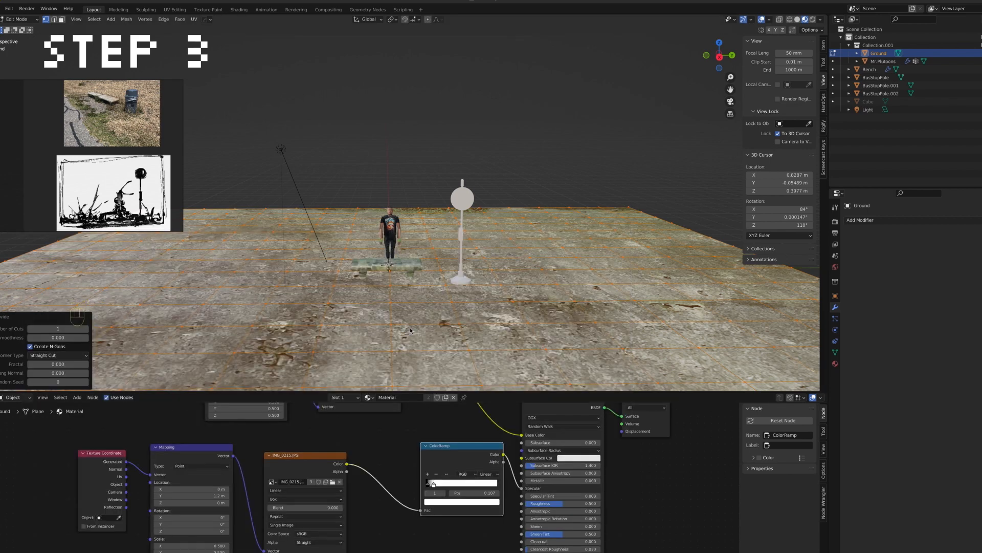
Leave mesh editing, give the ground plane its own copy of the shared material and name it ground
key(Tab)
click(431, 397)
click(431, 397)
click(399, 267)
double_click(412, 396)
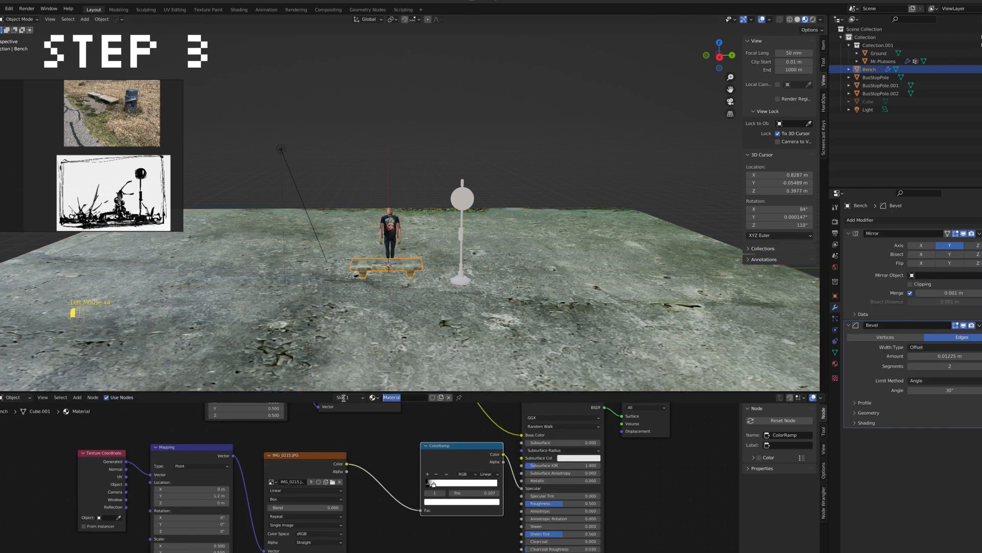
click(339, 320)
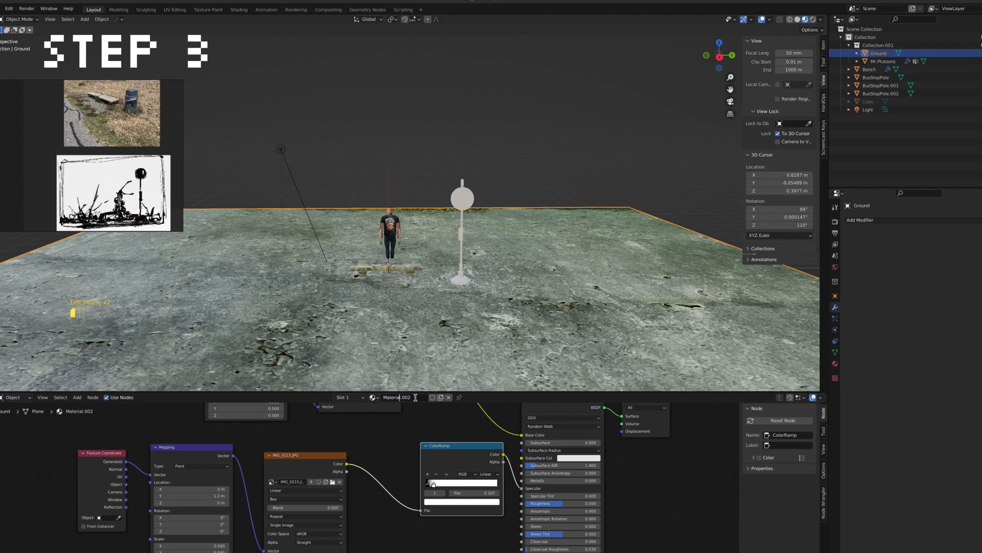
text(ground)
key(Return)
Load the ground photo into the Image Texture that feeds the ground material's Base Color
scroll(379, 451, down, 2)
middle_drag(383, 409, 390, 439)
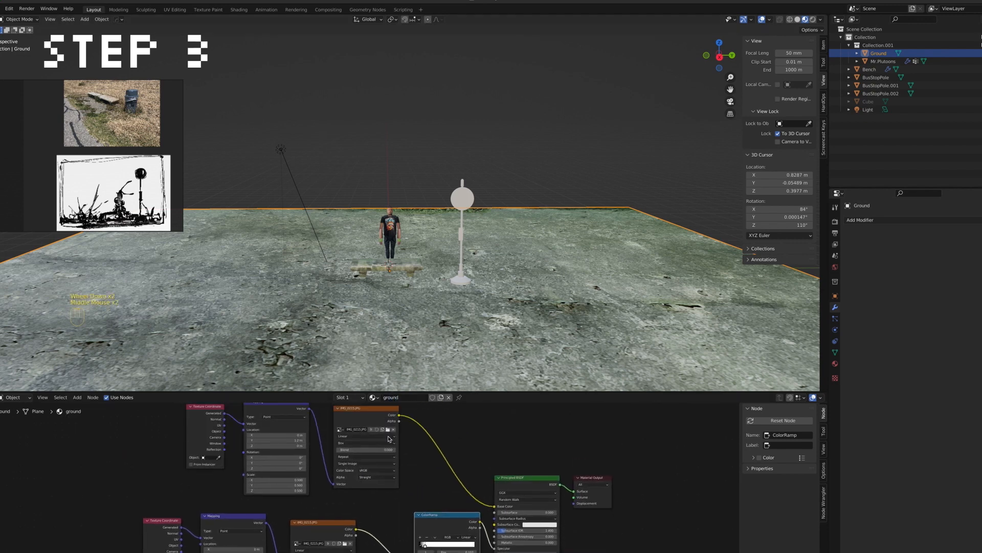
click(388, 429)
double_click(467, 210)
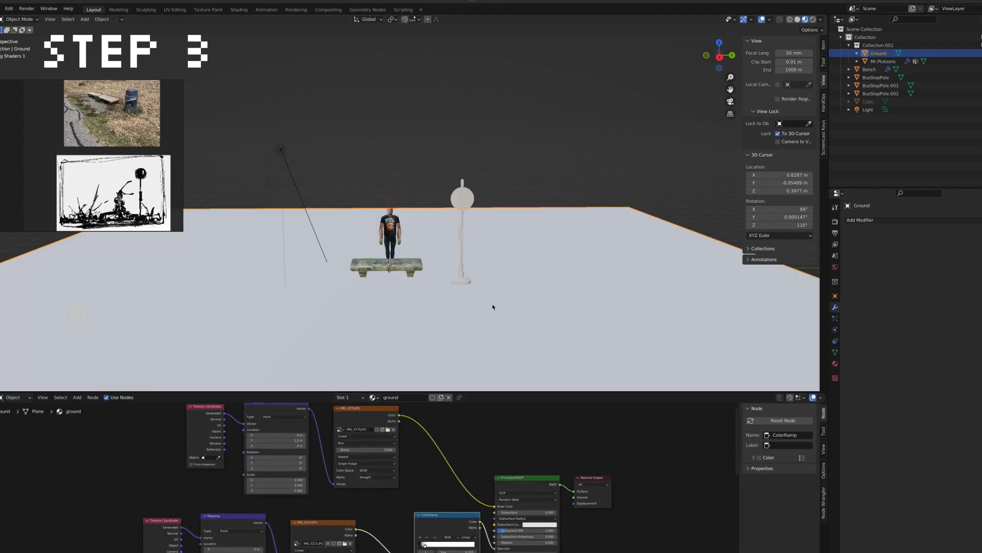
Disconnect the ColorRamp from the Specular input and load the ground photo into the bump branch's Image Texture
middle_drag(373, 522, 360, 471)
drag(481, 497, 362, 491)
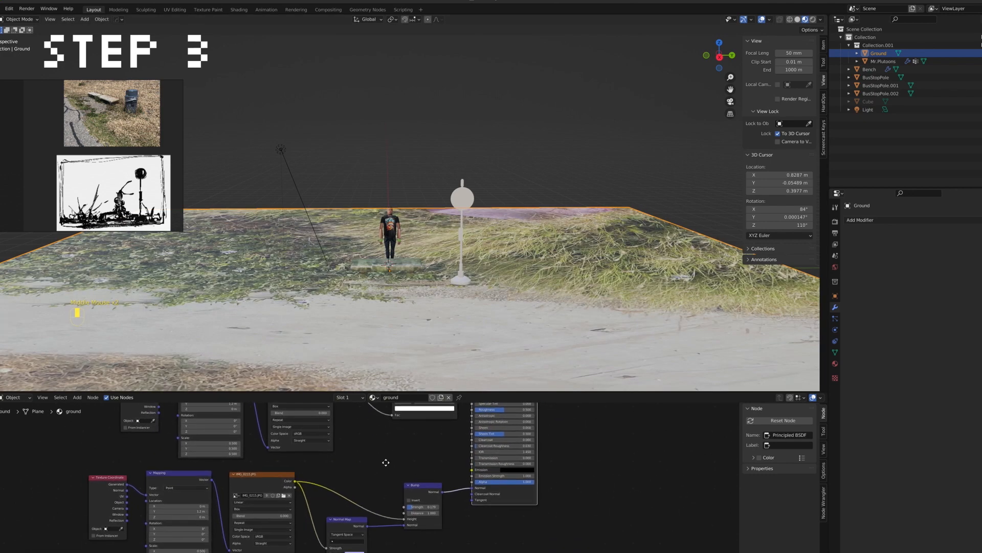
click(287, 492)
click(468, 212)
click(667, 394)
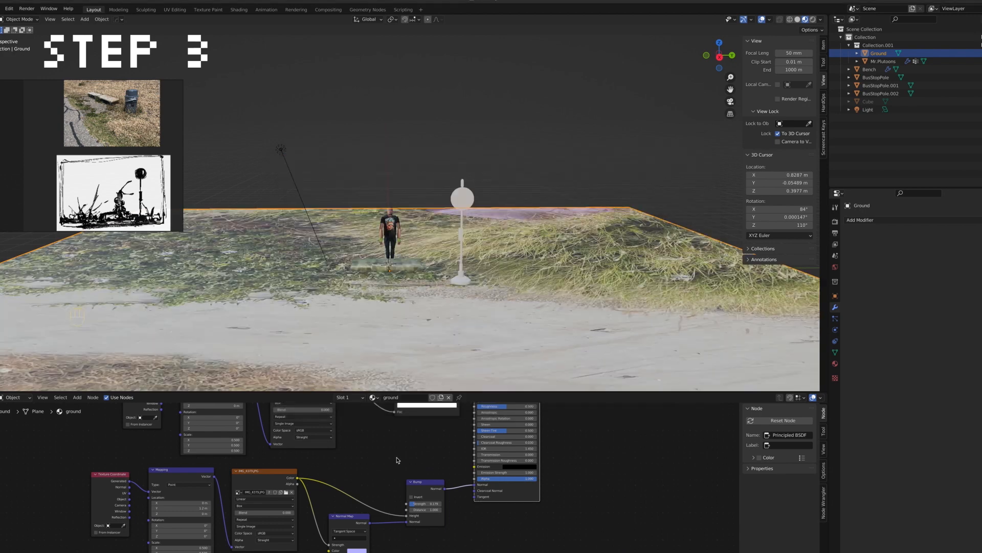
Set the Z rotation of the base color's Mapping node to 180° to turn the ground photo around
scroll(358, 318, down, 3)
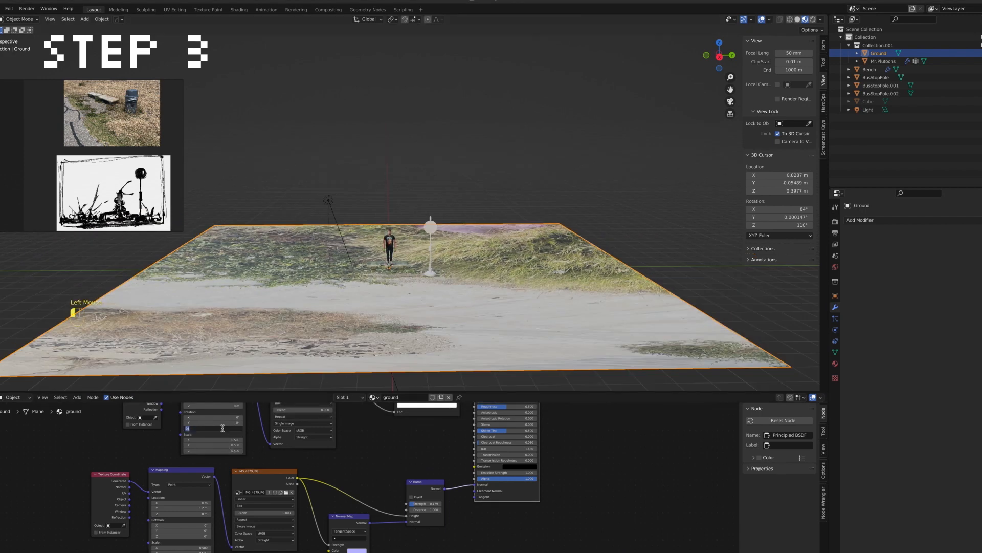
middle_drag(388, 467, 437, 537)
middle_drag(399, 449, 403, 493)
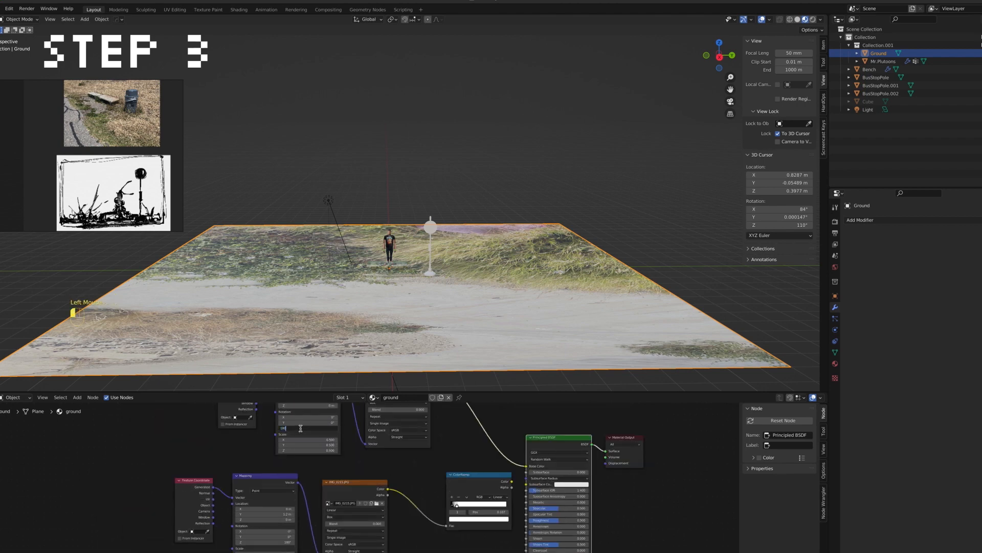
key(Return)
Reposition the photo on the ground plane by editing the Location values of the base color's Mapping node
middle_drag(308, 420, 310, 454)
double_click(303, 431)
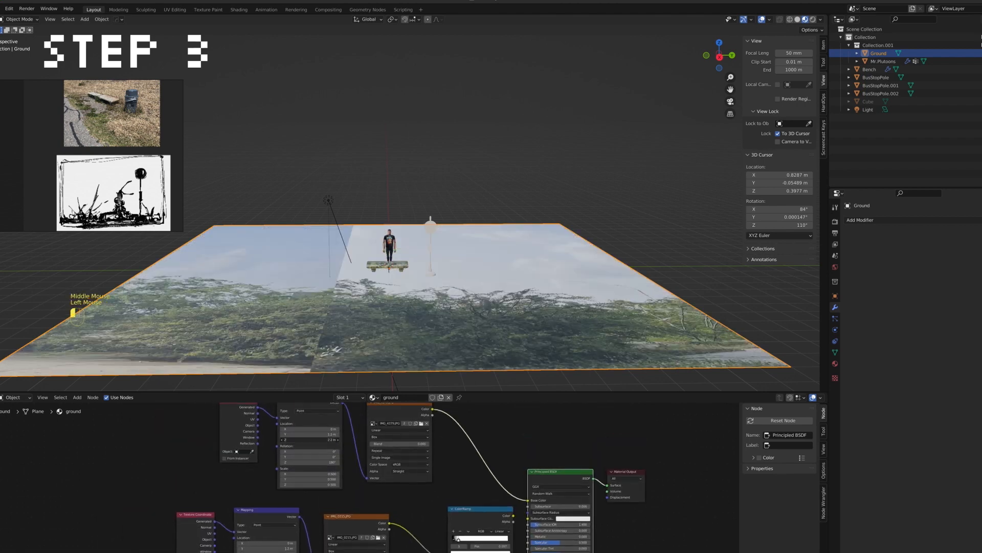
double_click(306, 433)
double_click(300, 430)
click(323, 435)
key(Return)
click(328, 440)
text(10)
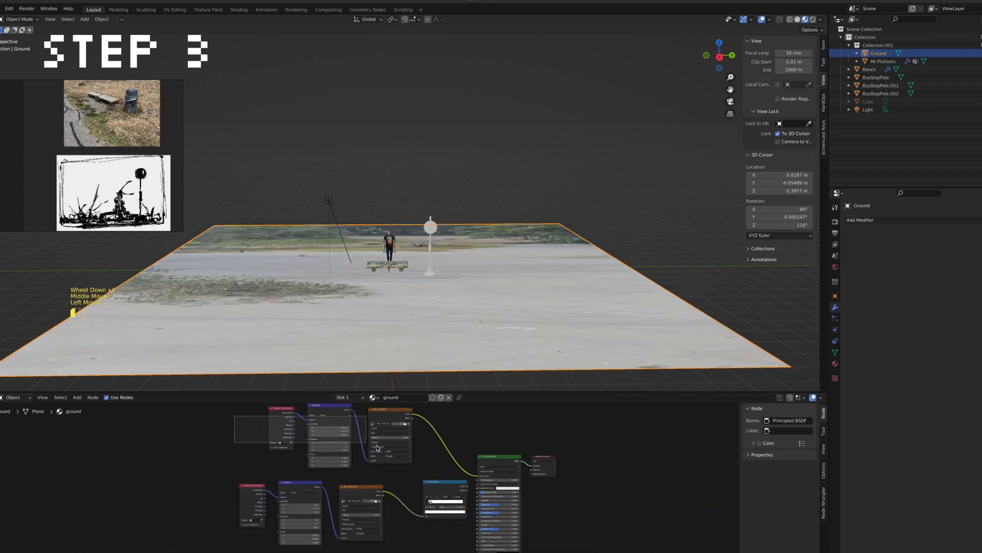
click(361, 475)
scroll(360, 476, down, 4)
middle_drag(358, 474, 369, 453)
drag(286, 448, 402, 413)
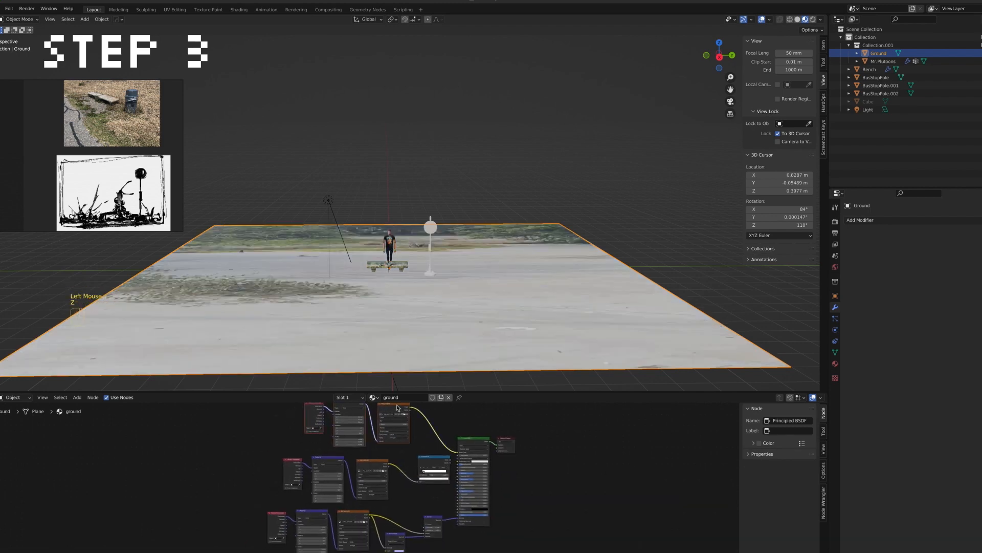
click(314, 512)
middle_drag(327, 481, 331, 501)
shift+click(356, 426)
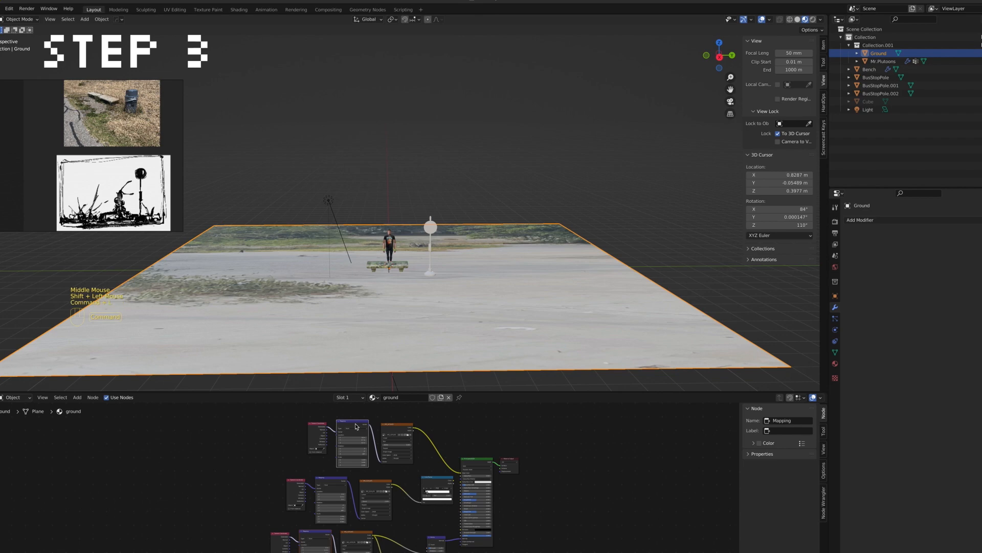
Delete the bump branch's Texture Coordinate, Mapping and Image Texture nodes, keeping its Normal Map and Bump nodes
scroll(334, 463, down, 1)
middle_drag(333, 463, 342, 445)
scroll(342, 445, down, 1)
drag(286, 537, 377, 504)
key(x)
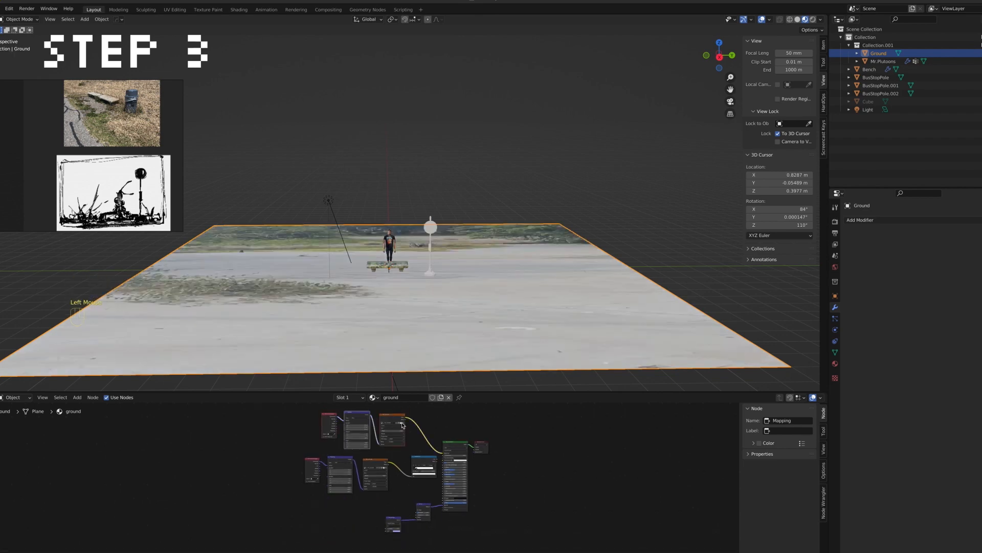
Copy the ground photo's Texture Coordinate, Mapping and Image Texture nodes into the bump branch and connect the image color to Normal Map and Bump
click(340, 463)
scroll(461, 460, up, 6)
middle_drag(460, 461, 487, 459)
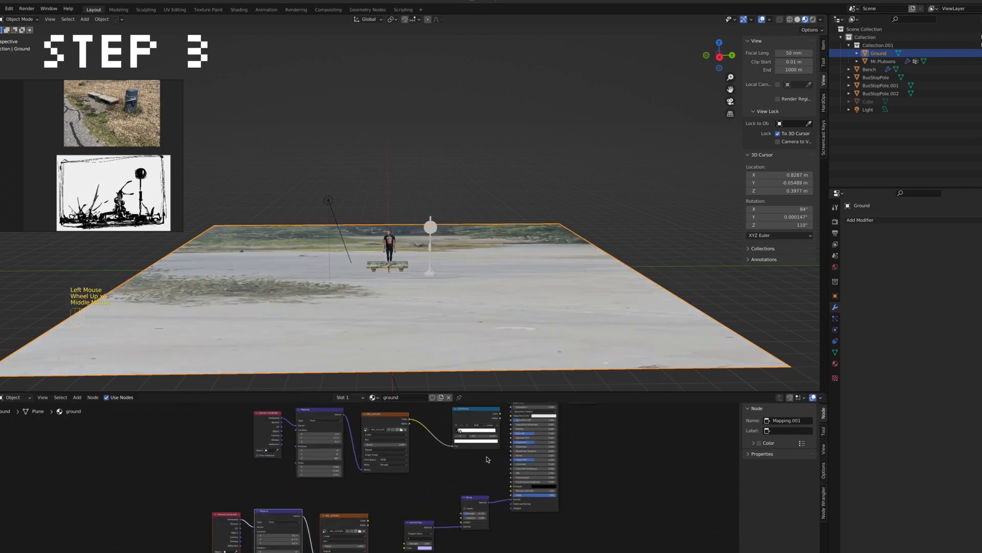
middle_drag(390, 508, 385, 485)
drag(364, 499, 456, 499)
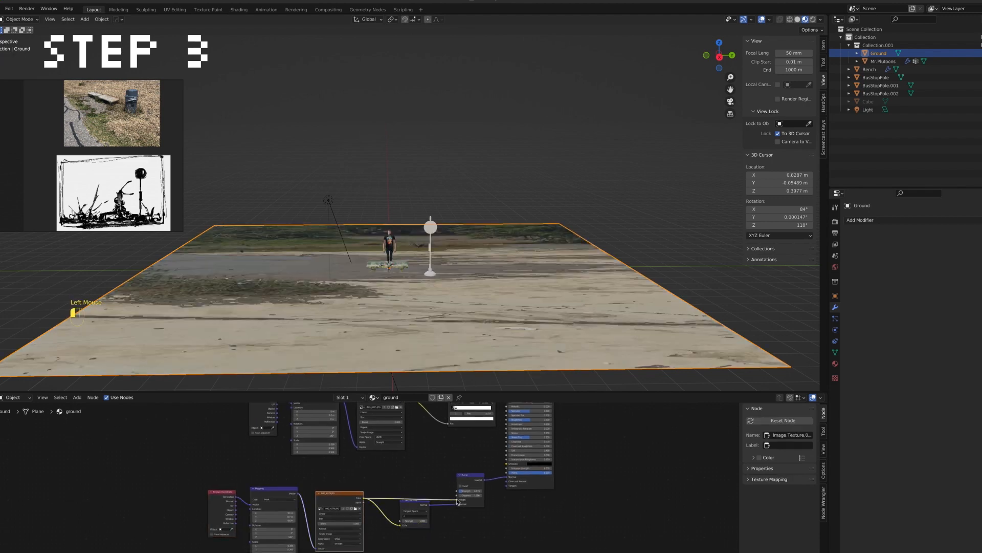
Lower the Bump node's strength slightly in the ground material
middle_drag(387, 307, 397, 276)
scroll(387, 274, up, 3)
drag(467, 492, 463, 492)
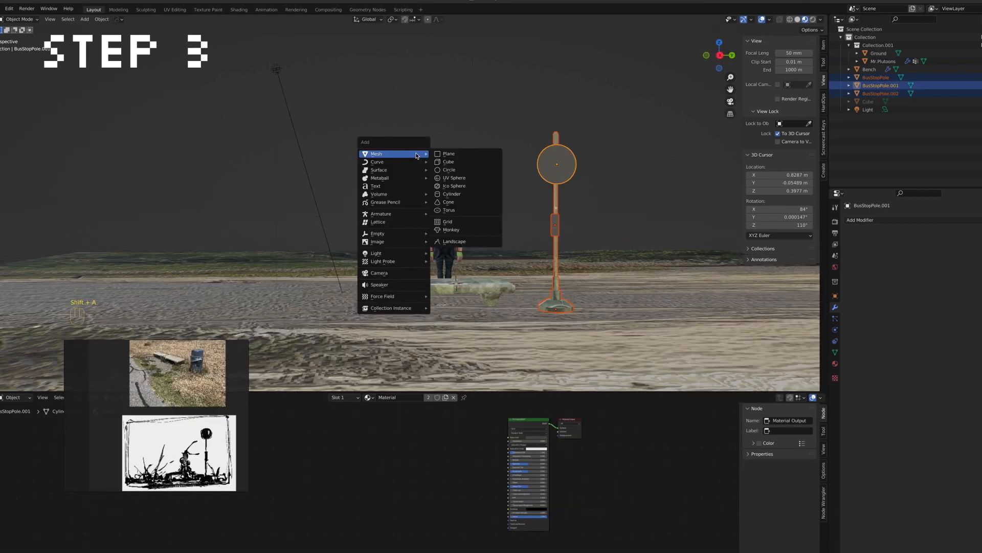
Import the TranparentGrass1 image as a plane and place it on the ground at the end of the bench opposite the pole
mouse_move(409, 241)
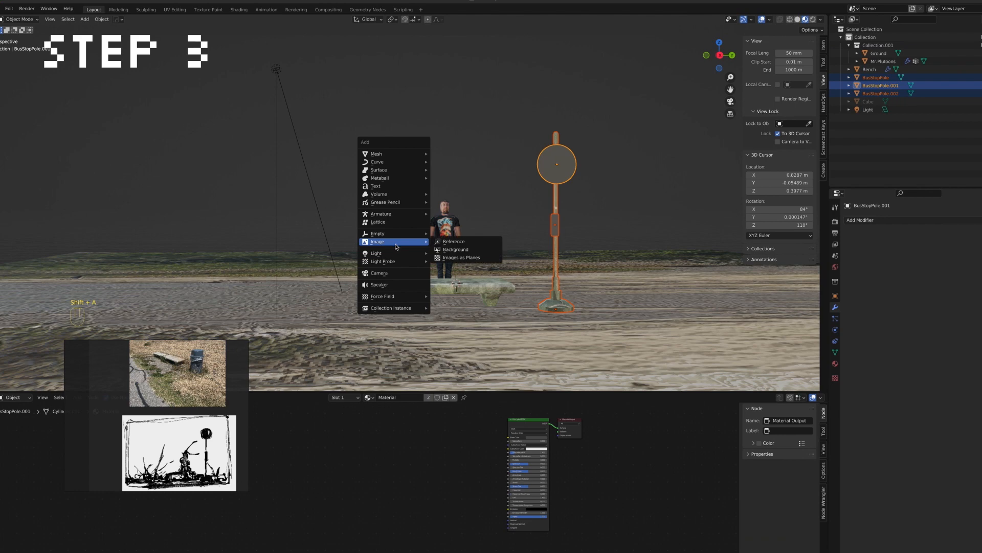
click(475, 250)
click(322, 331)
click(529, 214)
click(684, 392)
click(424, 319)
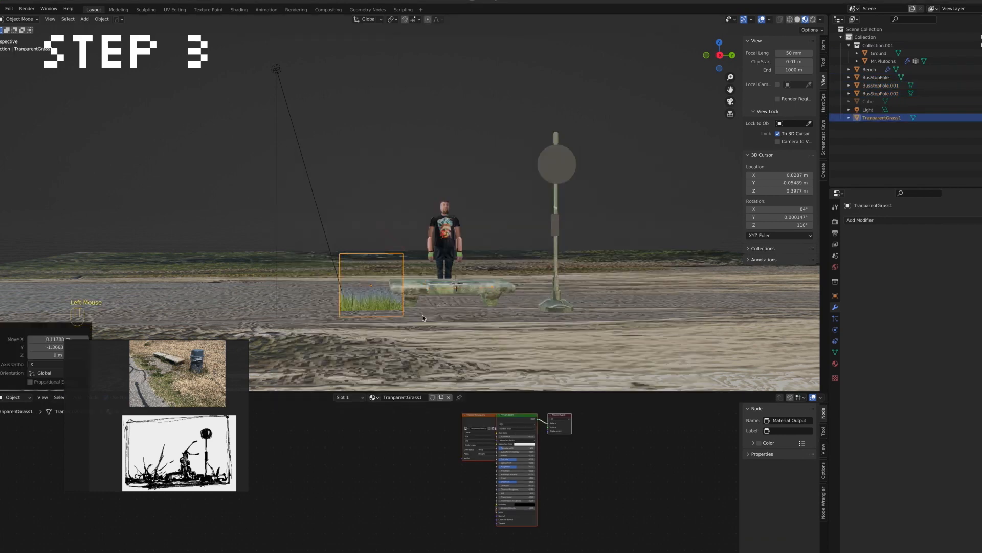
Duplicate the grass plane slightly to the side and rotate the copy about -30° around the Z axis
key(shift+d)
key(r)
key(z)
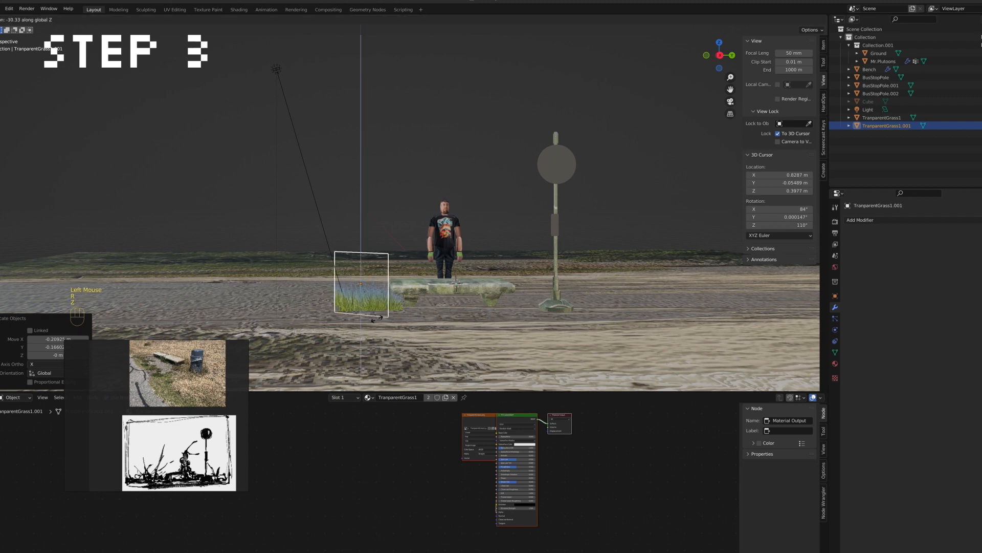
click(385, 312)
Duplicate the rotated grass plane again, tilt the copy, and slide it horizontally along the ground to the outer edge of the clump
key(shift+d)
key(r)
click(356, 310)
key(g)
key(shift+z)
click(355, 309)
key(g)
key(shift+z)
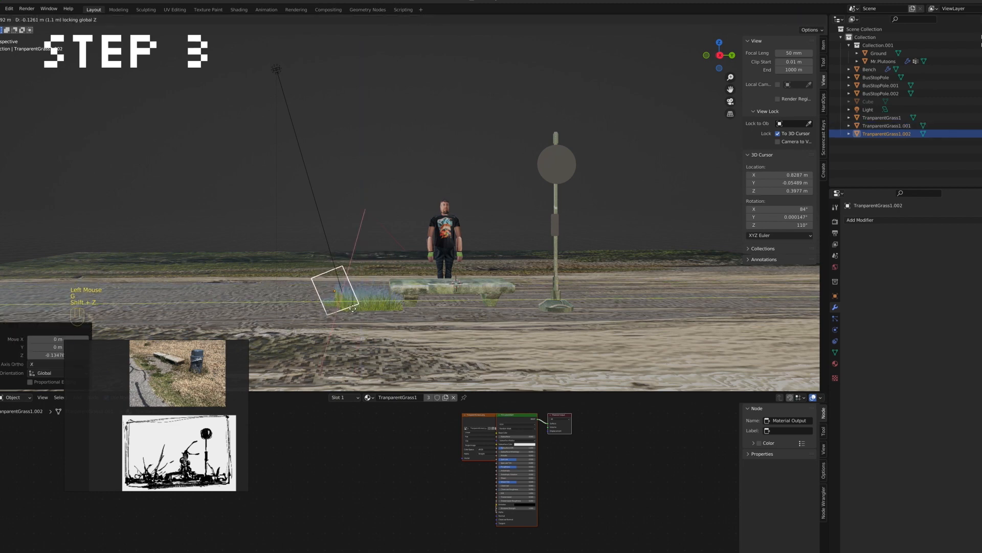
click(352, 312)
click(363, 211)
middle_drag(362, 211, 364, 189)
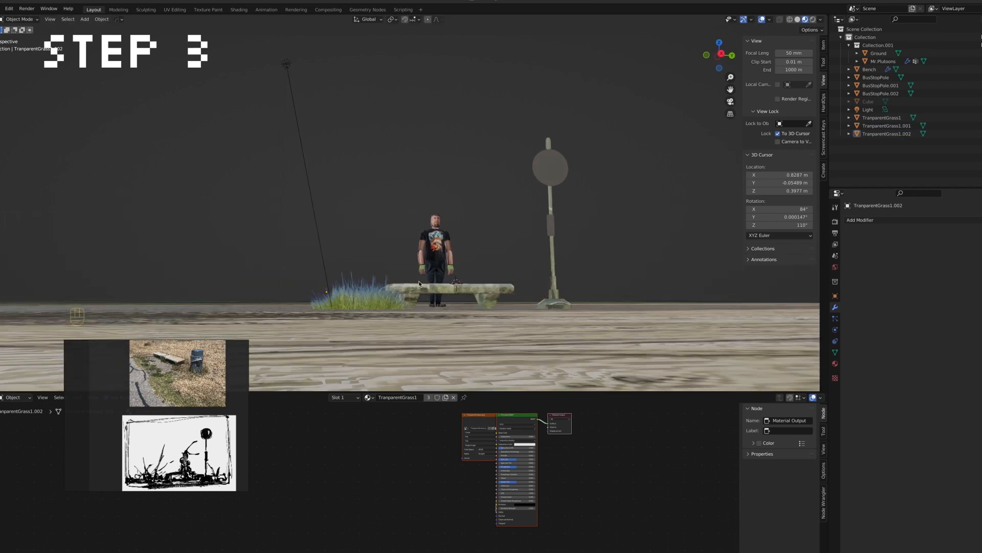
Join the three overlapping grass planes into one object
click(373, 289)
shift+click(354, 292)
key(super+j)
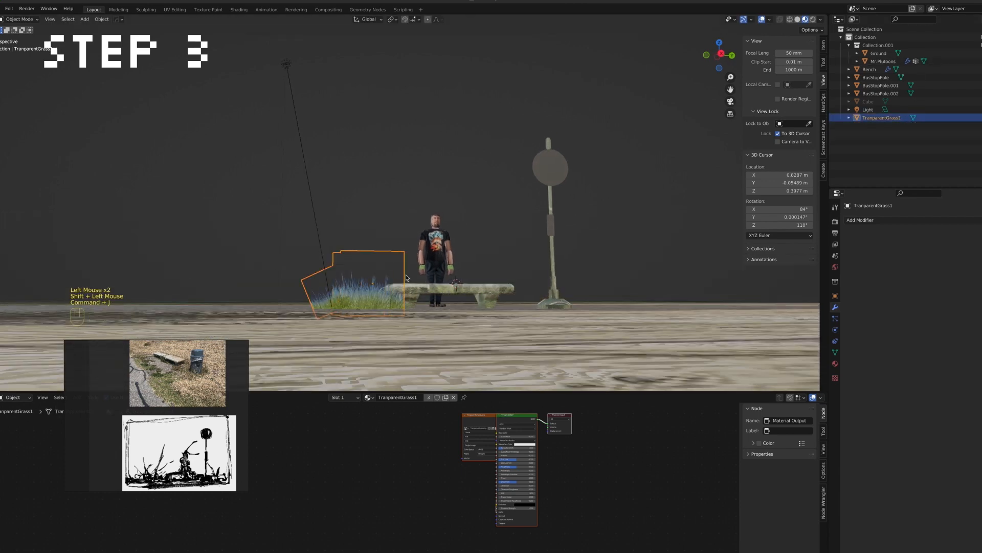
Duplicate the grass clump to the ground beside the bus stop pole and scale the copy to about 0.845
key(shift+d)
key(shift+z)
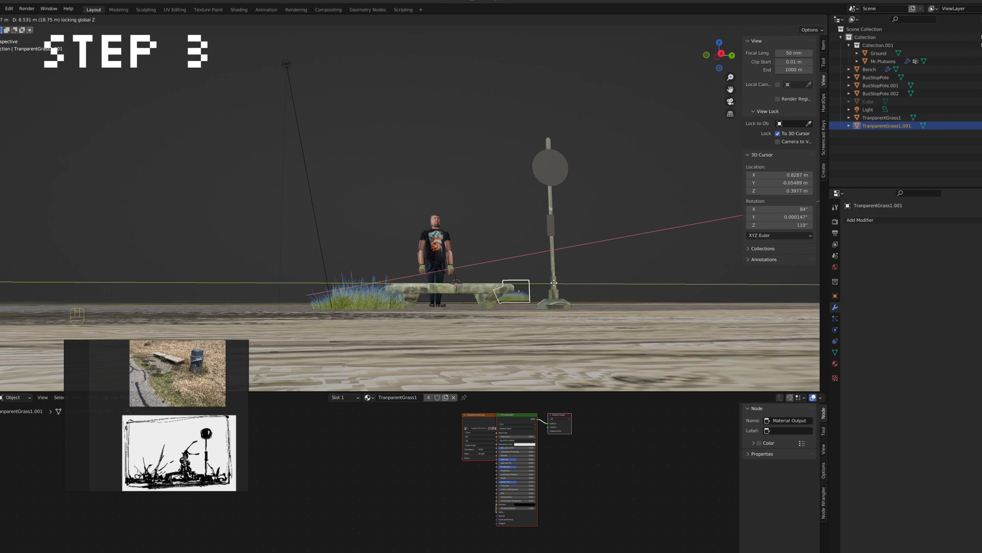
click(602, 277)
key(g)
key(shift+z)
mouse_move(602, 277)
middle_down()
mouse_move(606, 314)
mouse_move(609, 284)
middle_up()
click(618, 310)
key(s)
click(615, 307)
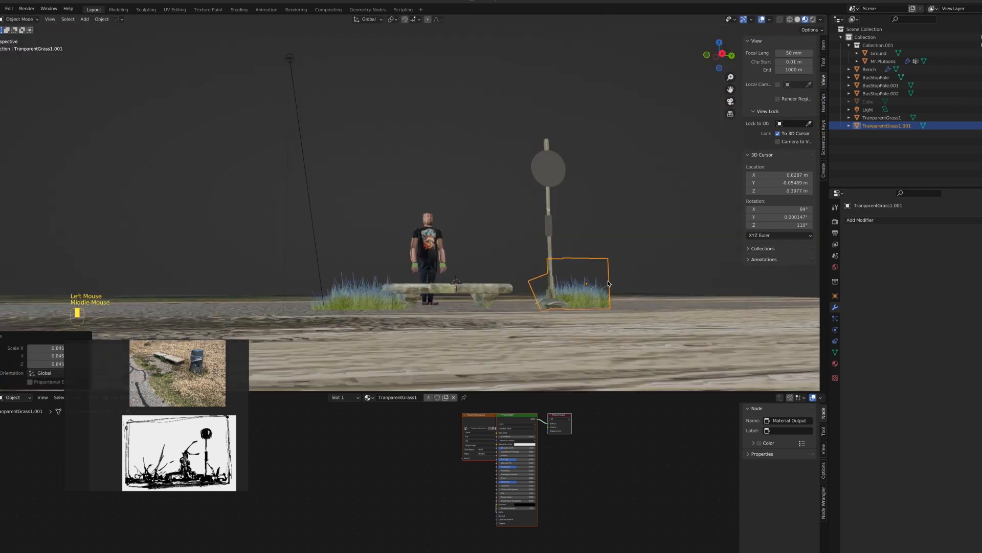
Change the scene light to a Sun with strength 2 and aim it toward the bench
middle_drag(428, 253, 438, 257)
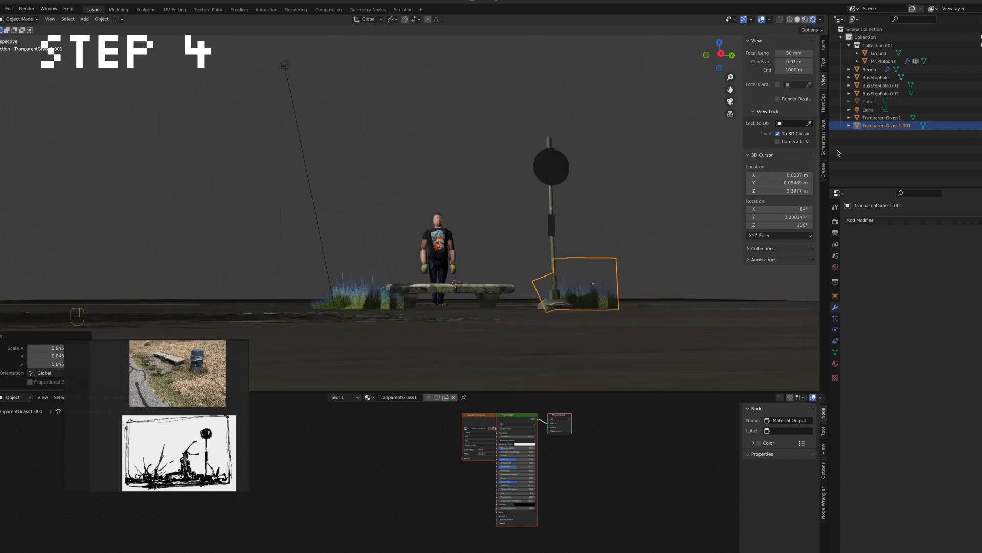
click(873, 110)
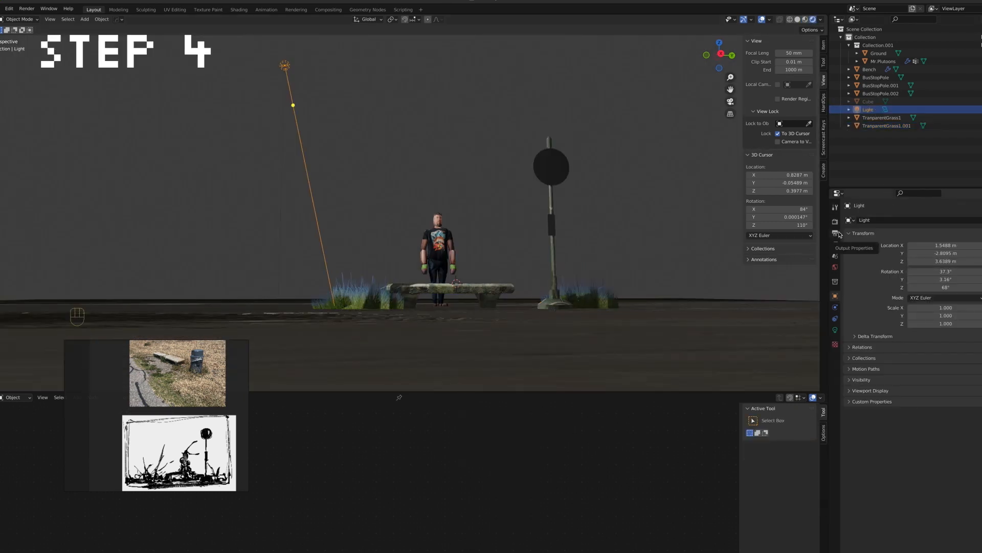
click(835, 330)
click(908, 256)
double_click(950, 274)
text(2)
key(Return)
drag(293, 105, 316, 100)
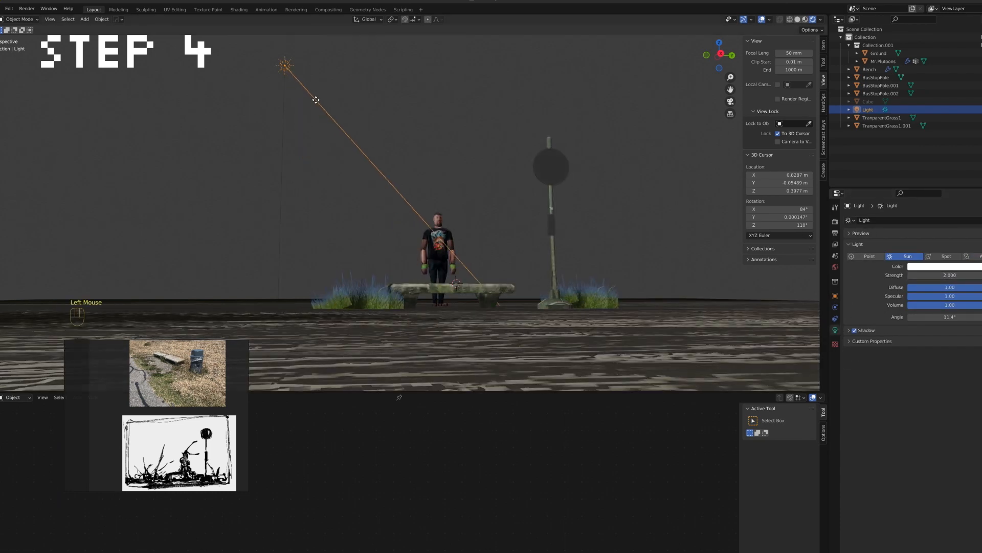
Rotate the Sun light freely and around the Z axis to adjust the direction it lights the scene from
key(r)
key(z)
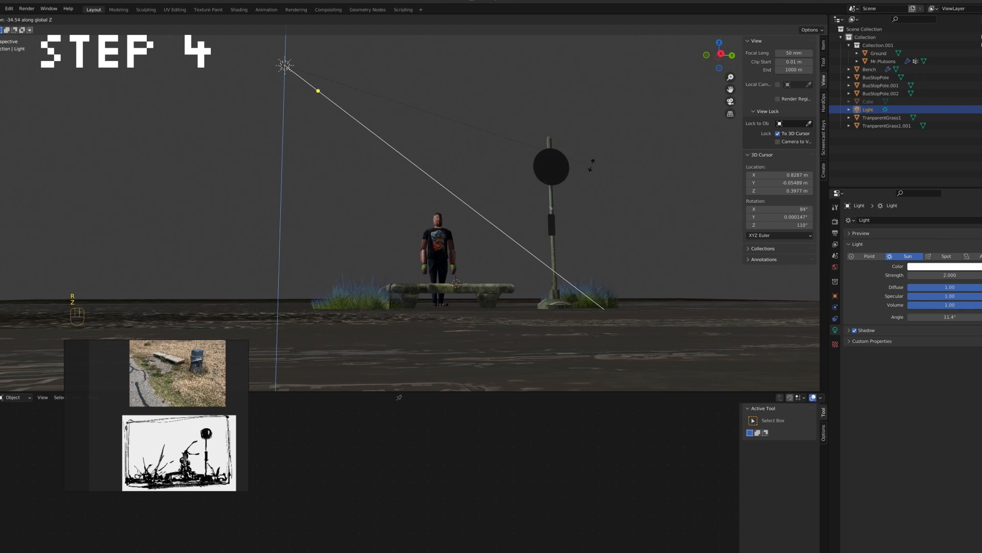
click(564, 509)
key(r)
click(441, 353)
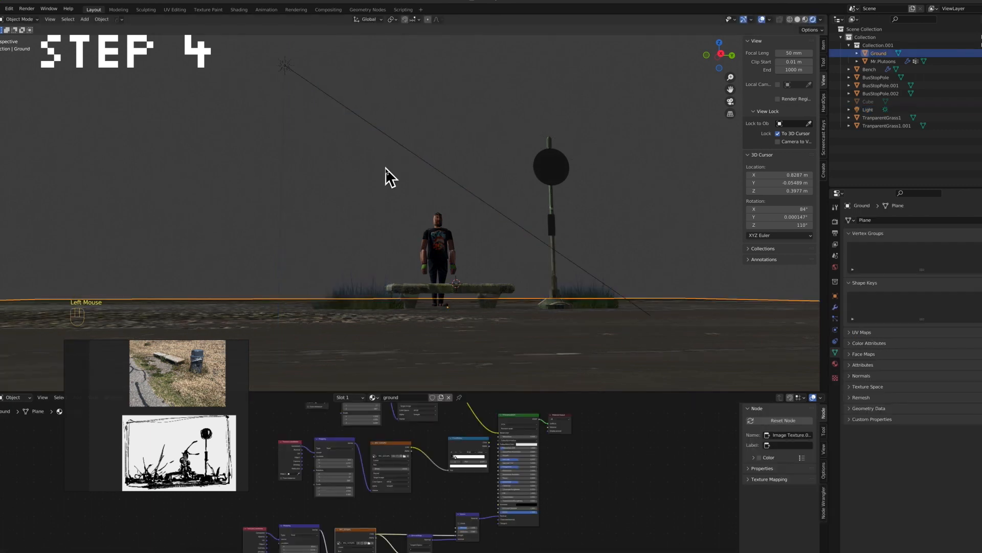
click(289, 68)
key(r)
click(458, 172)
key(r)
key(z)
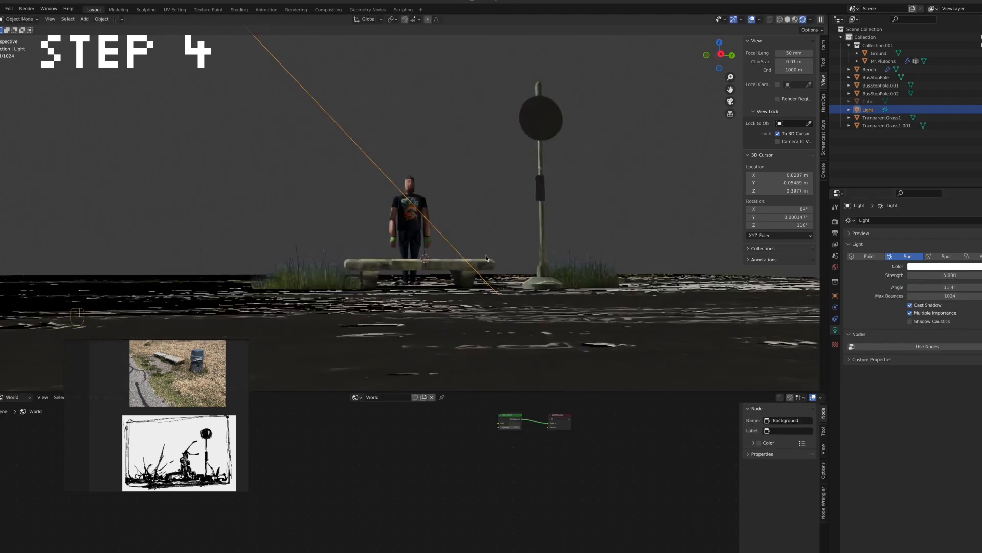
Brighten the World background through its Background node
click(515, 424)
drag(538, 393, 538, 389)
right_drag(161, 373, 107, 161)
click(13, 399)
click(13, 407)
click(411, 220)
click(13, 399)
click(13, 415)
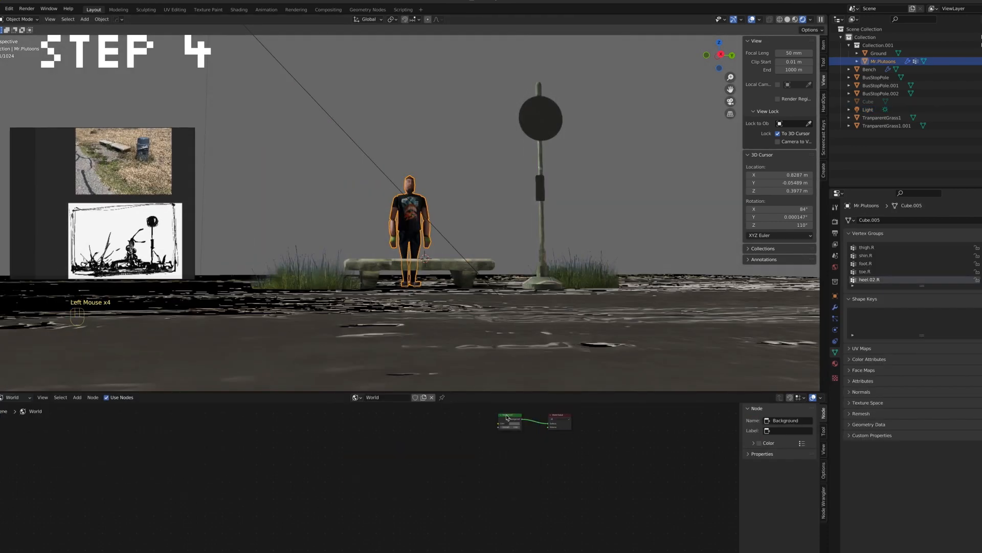
click(474, 161)
Enlarge the 3D viewport, frame the scene without overlays, and take a screenshot of the rendered view
drag(306, 392, 306, 458)
right_drag(149, 189, 139, 518)
middle_drag(396, 138, 402, 141)
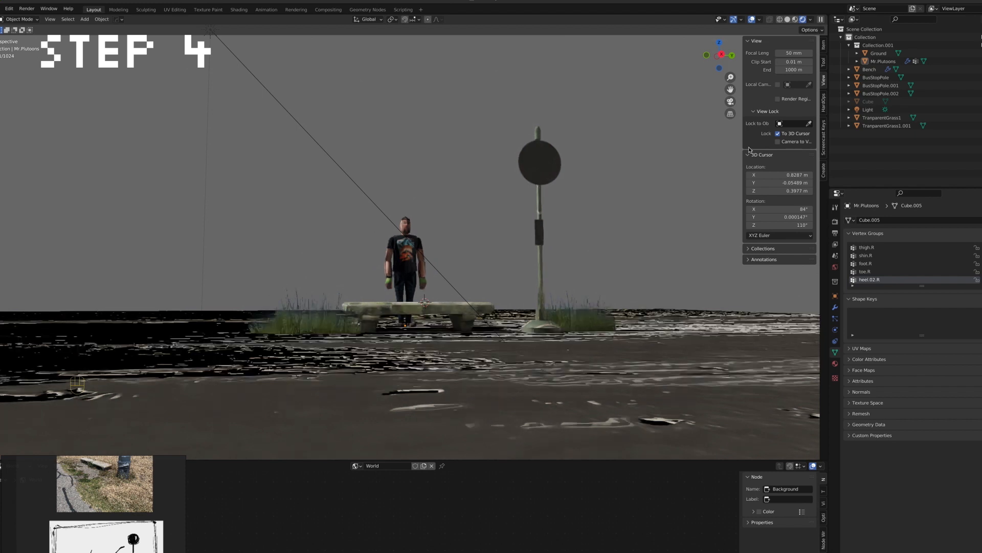
click(409, 256)
click(752, 19)
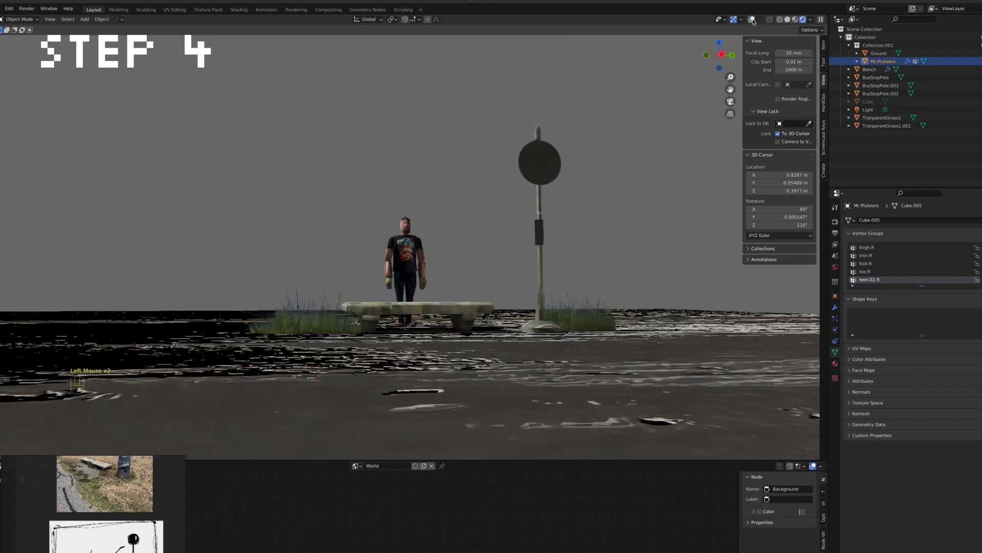
scroll(290, 214, up, 2)
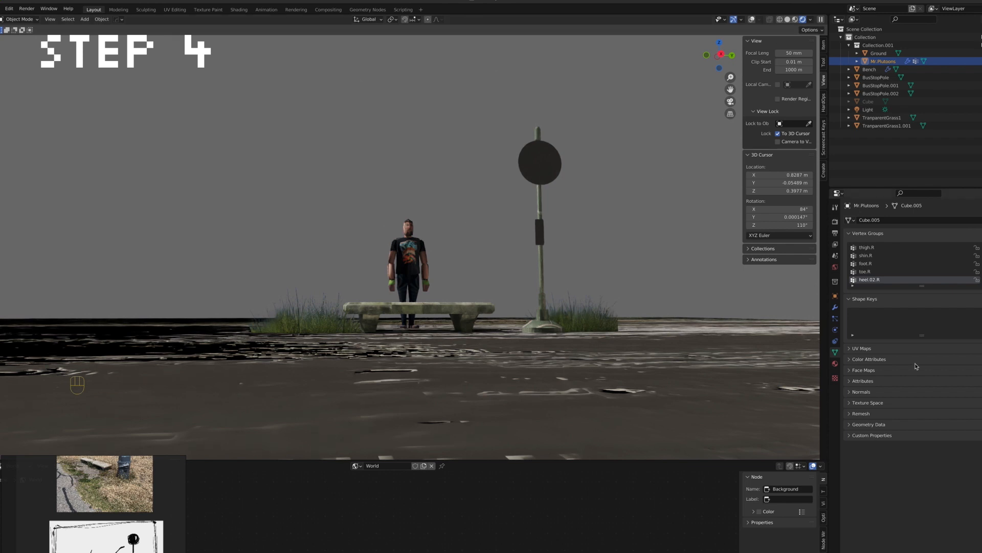
key(shift+super+3)
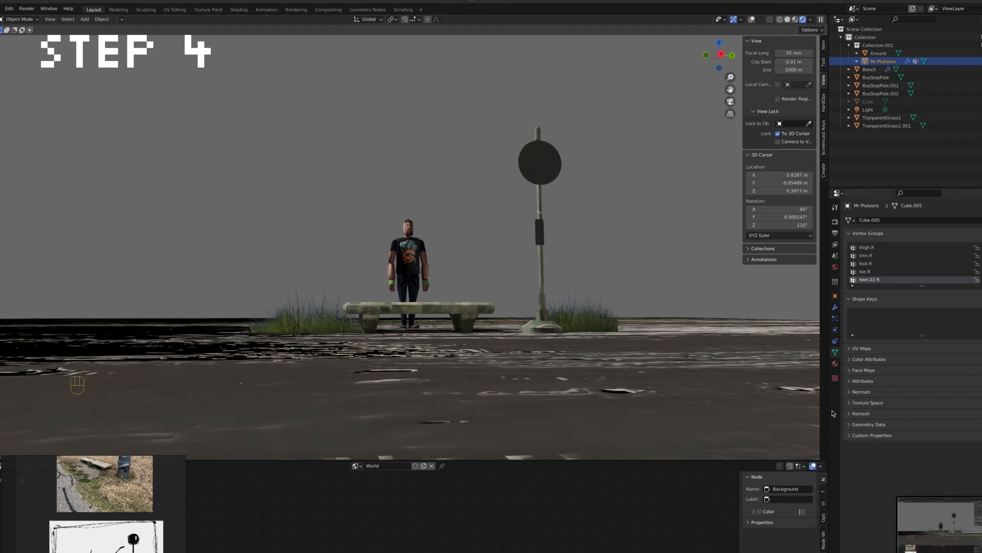
Take screenshots of the same view in Material Preview and in flat-lit Solid shading with the grass objects hidden
click(795, 19)
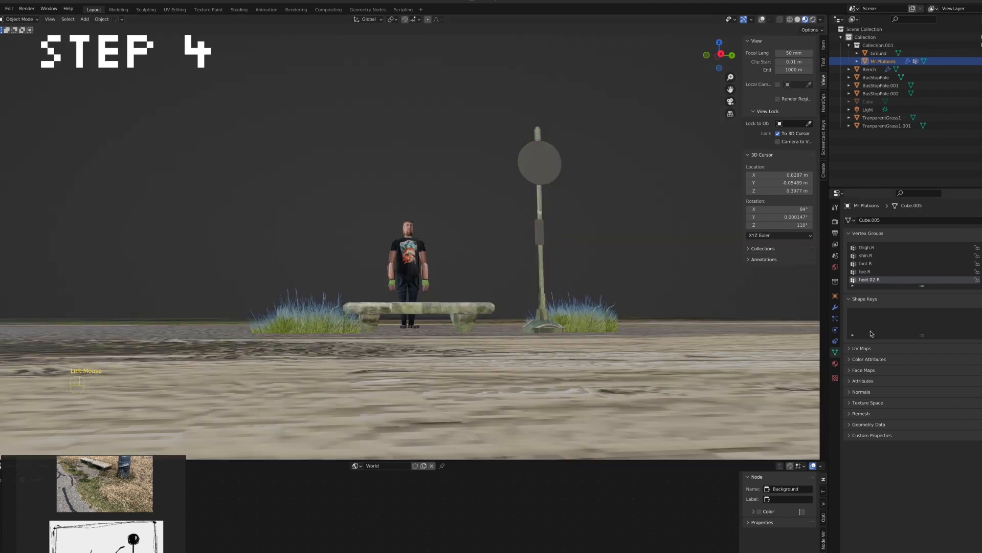
key(shift+super+3)
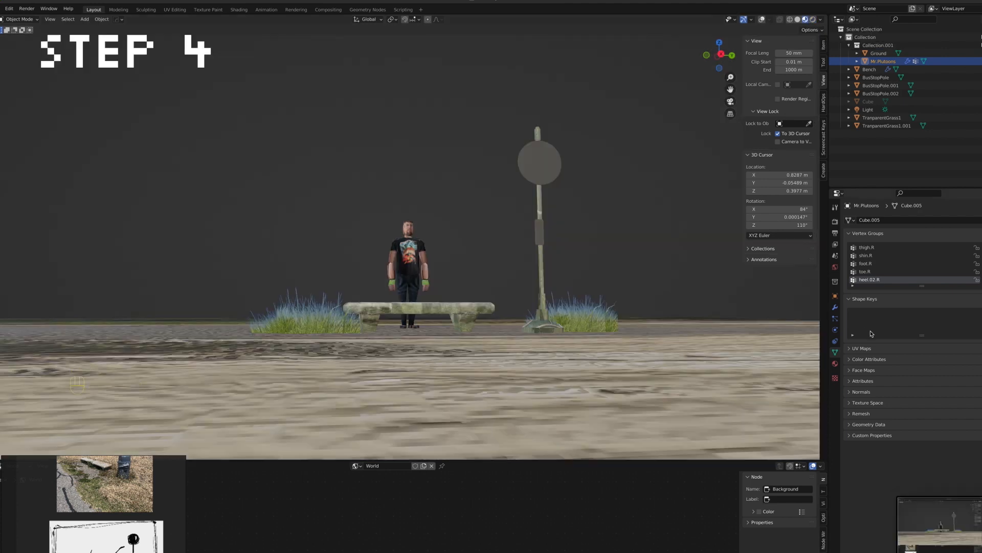
click(798, 19)
click(821, 19)
click(841, 58)
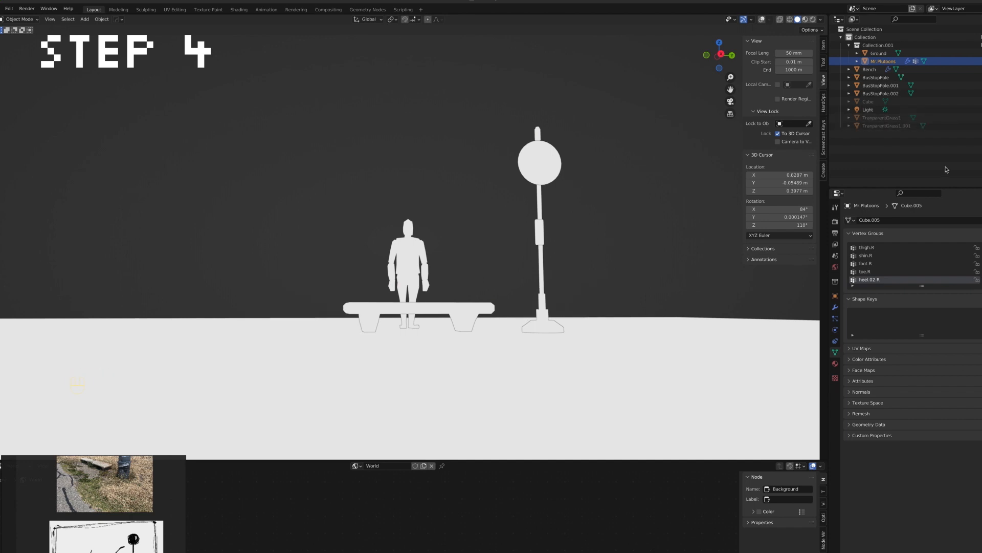
key(shift+super+3)
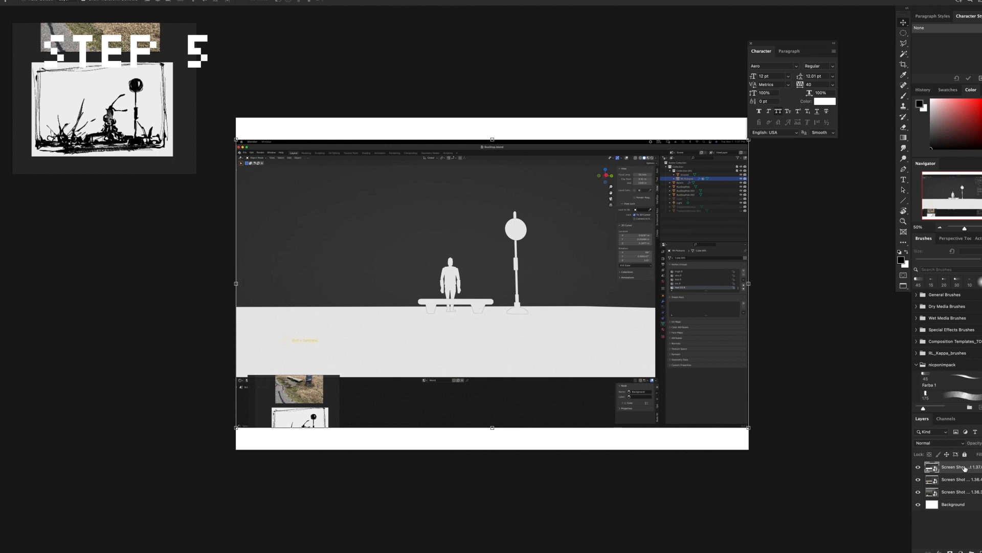
In Photoshop, enlarge and reposition the stacked screenshot layers so the 3D scene fills the canvas
alt+drag(749, 427, 885, 477)
drag(544, 359, 570, 368)
key(Return)
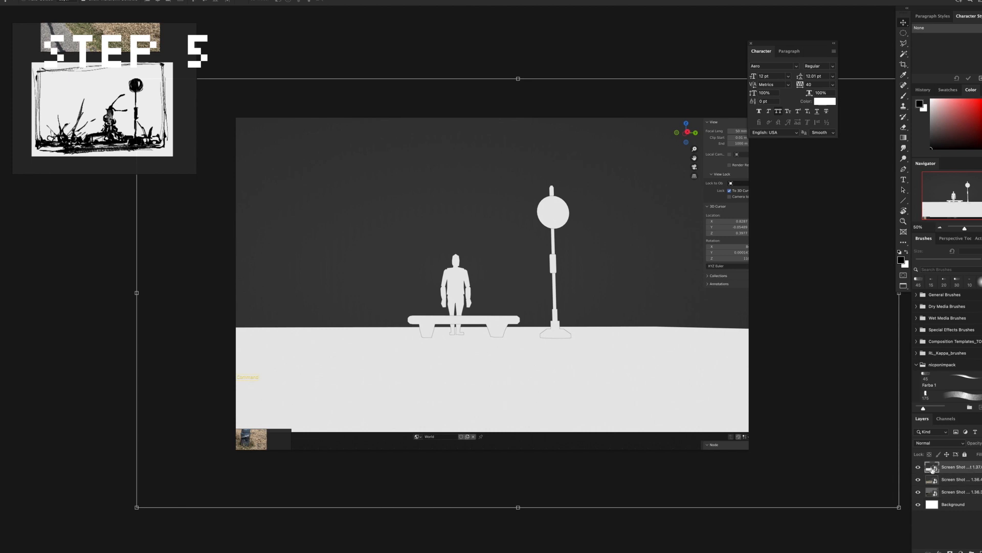
Select a rectangle around the figure, bench and pole and add it as a layer mask to the top screenshot layer
shift+click(955, 490)
click(956, 472)
key(m)
drag(321, 151, 697, 389)
key(super+d)
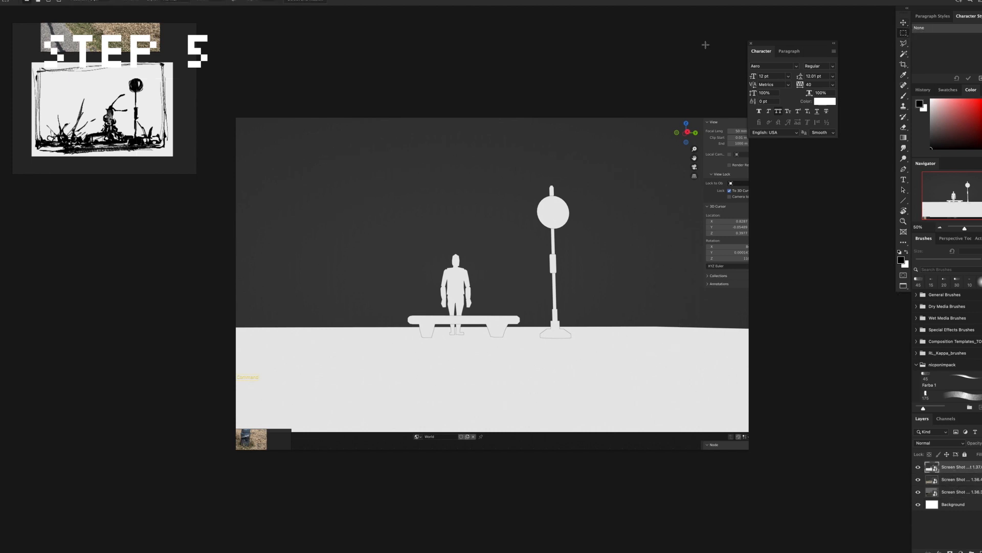
click(751, 43)
drag(338, 167, 616, 360)
click(950, 551)
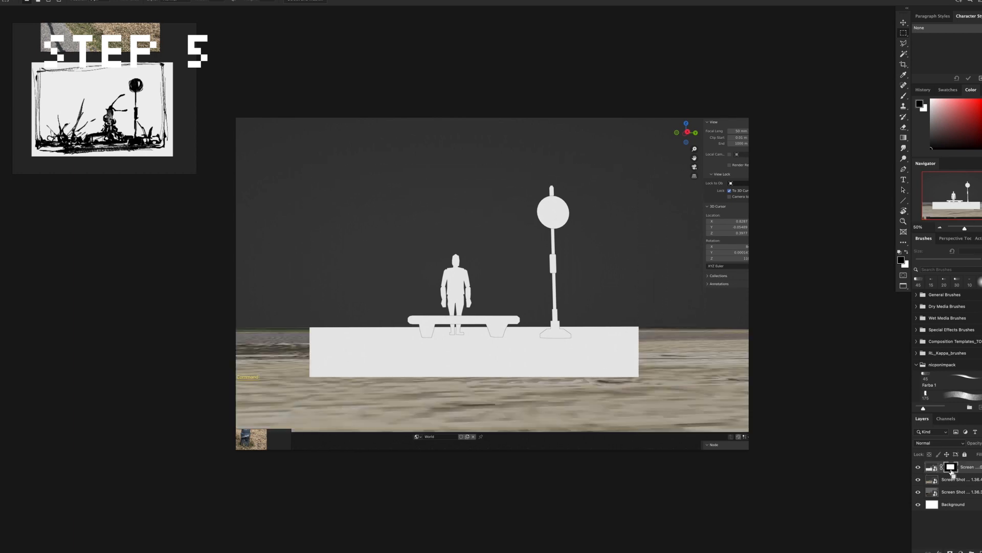
Rasterize the three masked screenshot layers and apply their layer masks
right_click(967, 469)
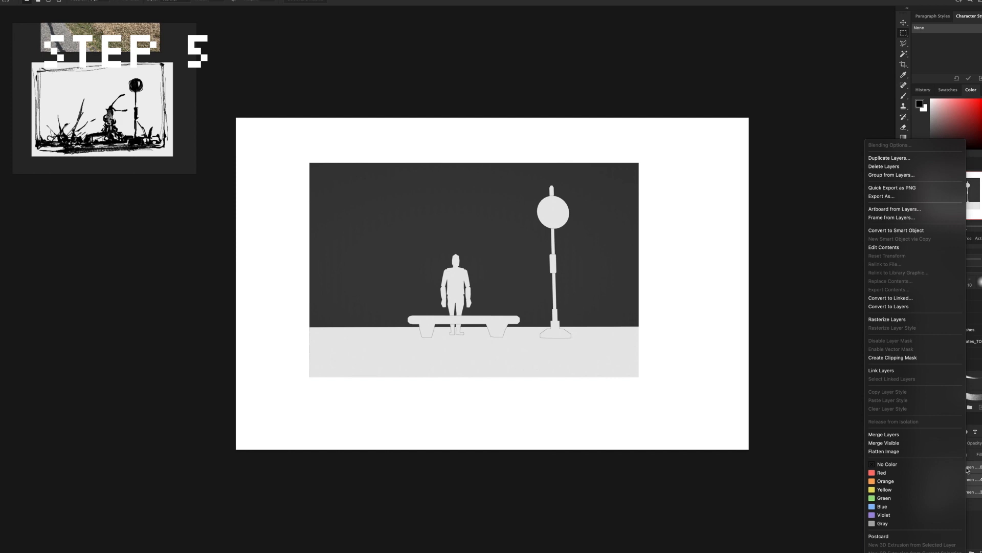
click(887, 319)
right_click(955, 481)
click(901, 497)
right_click(955, 492)
click(902, 498)
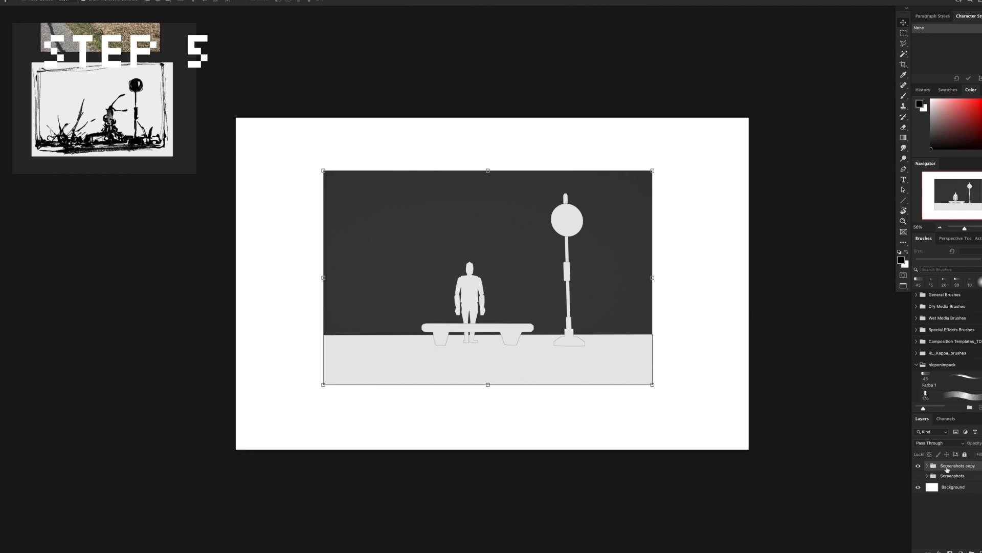
Add a new layer beneath the top screenshot in the Screenshots copy group and fill it with black
click(927, 466)
click(956, 479)
click(961, 490)
click(981, 551)
key(alt+BackSpace)
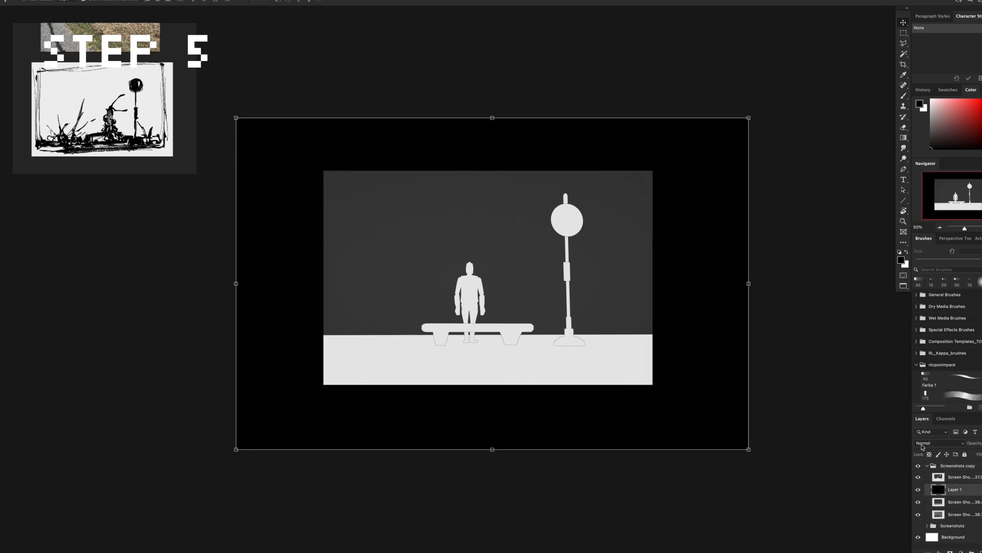
Apply a Threshold adjustment at level 128 to the flat silhouette screenshot layer
click(957, 477)
click(77, 1)
mouse_move(102, 10)
click(210, 114)
key(Return)
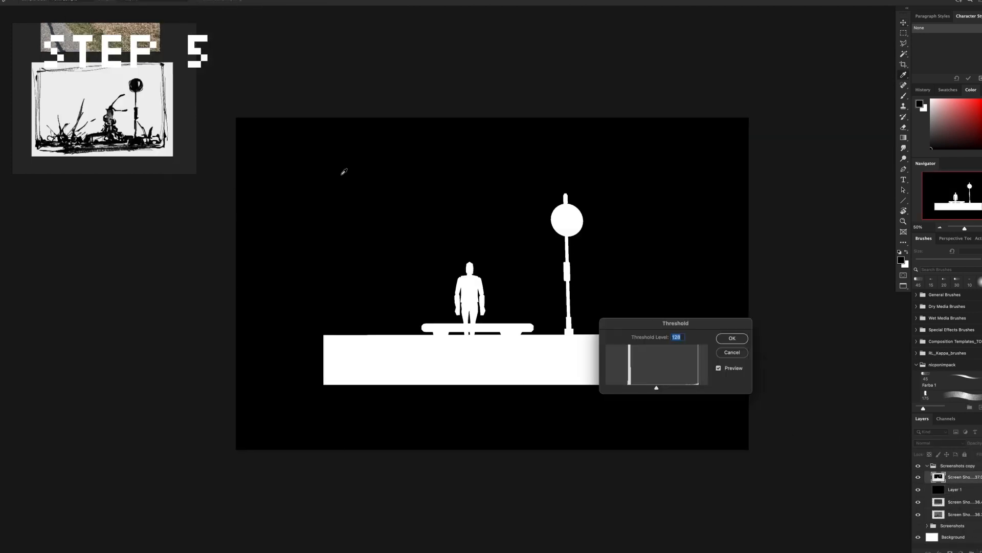
Select the white silhouette areas of the thresholded layer with Color Range
click(143, 2)
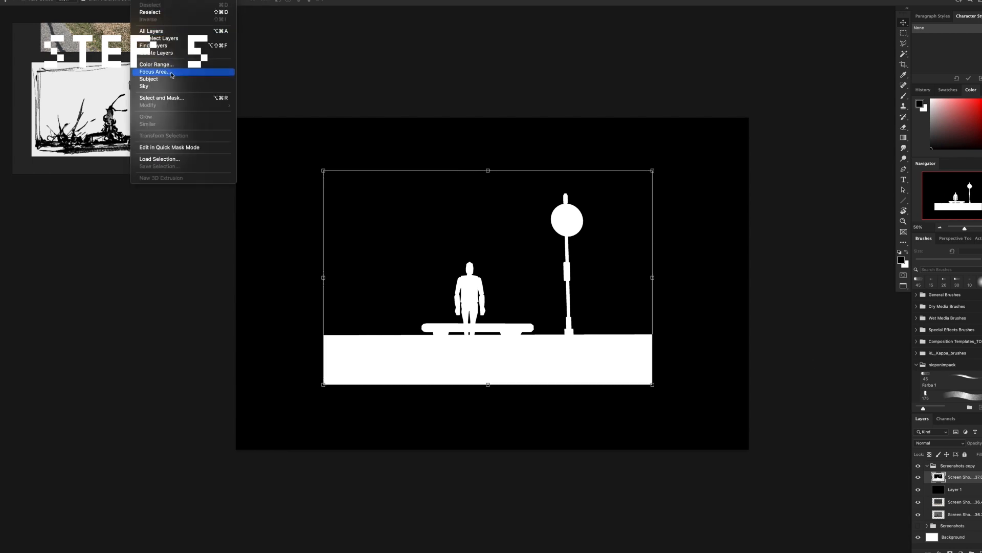
click(162, 64)
key(Return)
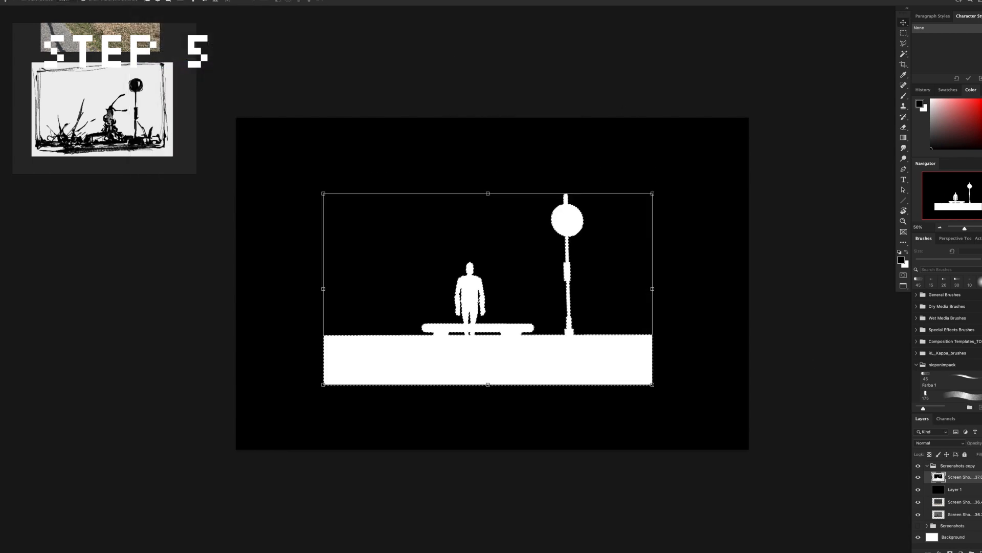
Hide the thresholded screenshot and Layer 1, then mask the two remaining screenshot layers with the silhouette selection
drag(918, 476, 918, 489)
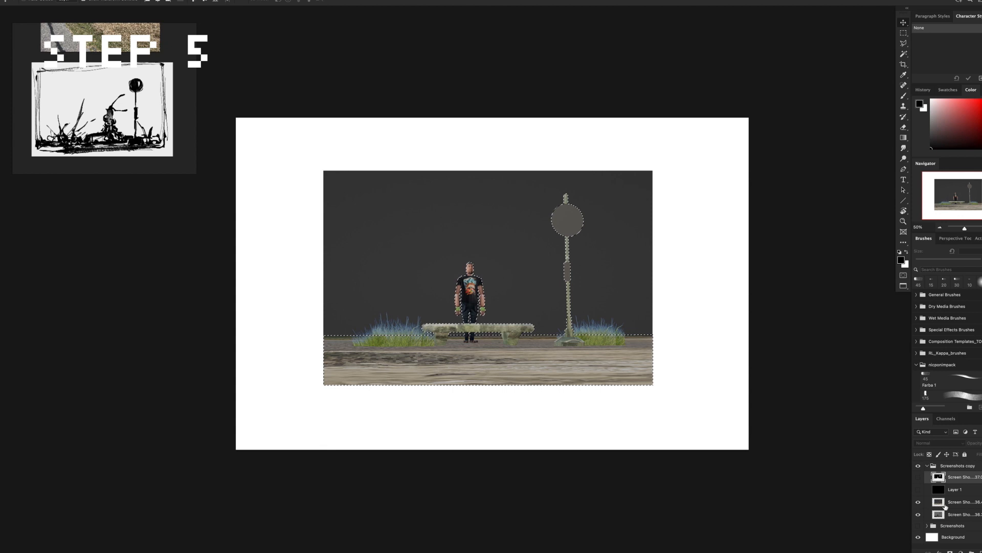
click(946, 506)
click(950, 551)
super+click(957, 502)
click(957, 514)
click(951, 552)
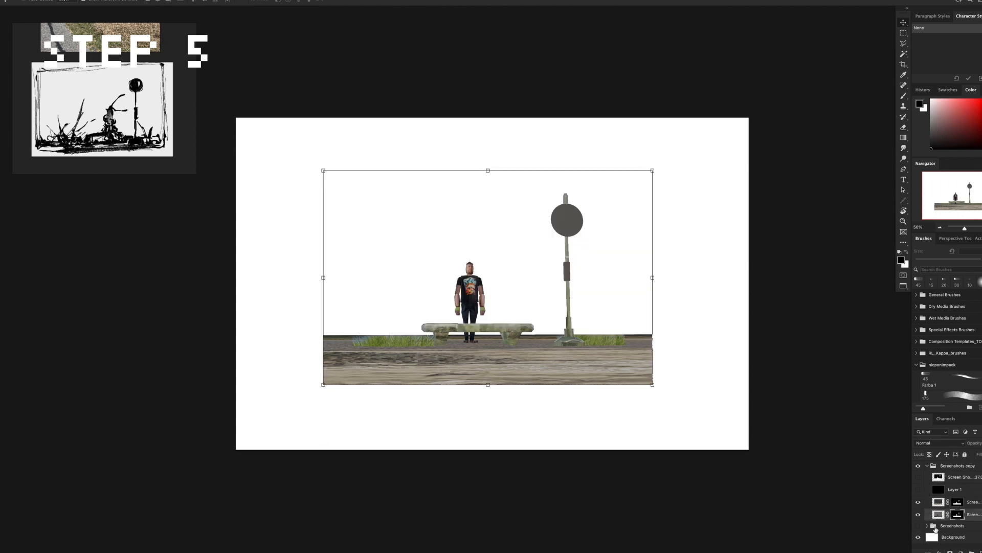
key(m)
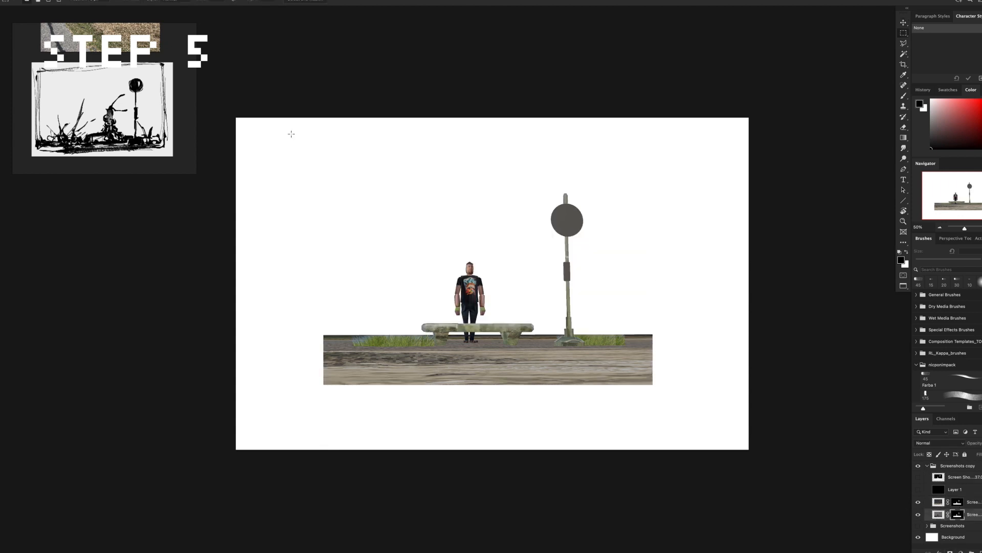
Load Layer 1's outline as a selection and fill it with mid grey on a new bottom layer named Background
super+click(939, 491)
click(960, 527)
key(alt+shift+super+n)
double_click(960, 529)
text(Background)
key(Return)
drag(937, 126, 896, 126)
key(alt+BackSpace)
key(super+d)
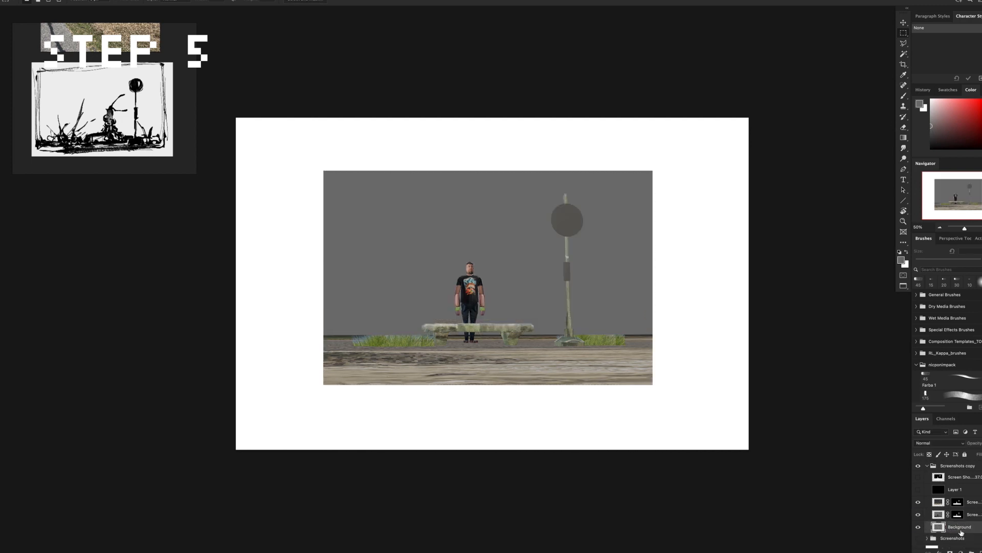
Crop the canvas to the outline of the grey Background layer in the Screenshots copy group
click(928, 467)
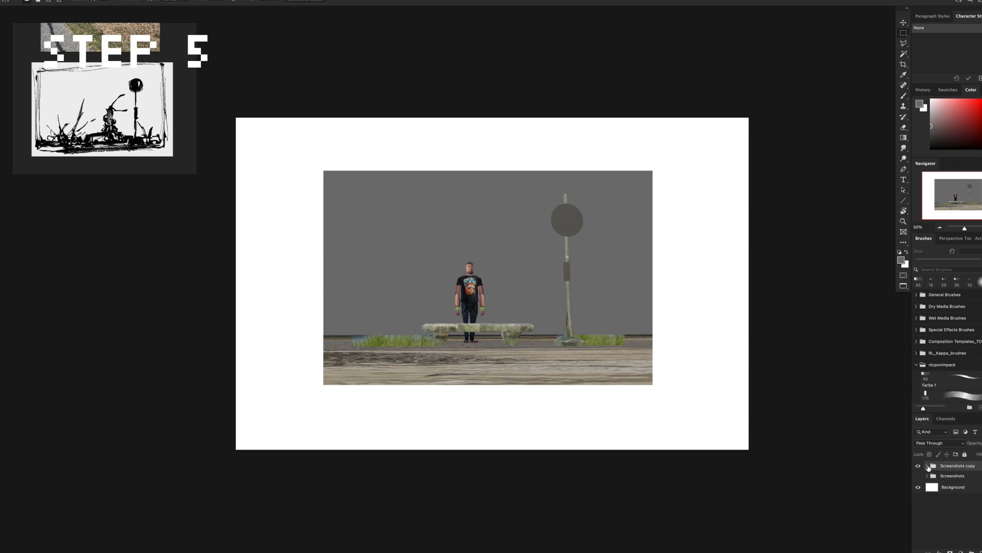
click(927, 466)
super+click(941, 528)
key(c)
key(Return)
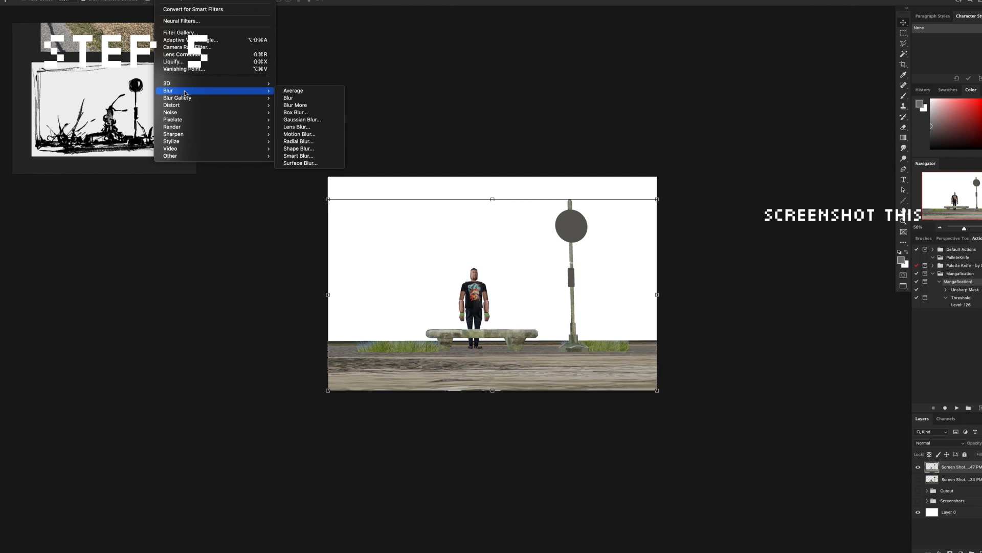
Apply Unsharp Mask (500%, radius 2.5 pixels, threshold 0) and a Threshold adjustment to the top screenshot layer
click(307, 178)
click(31, 2)
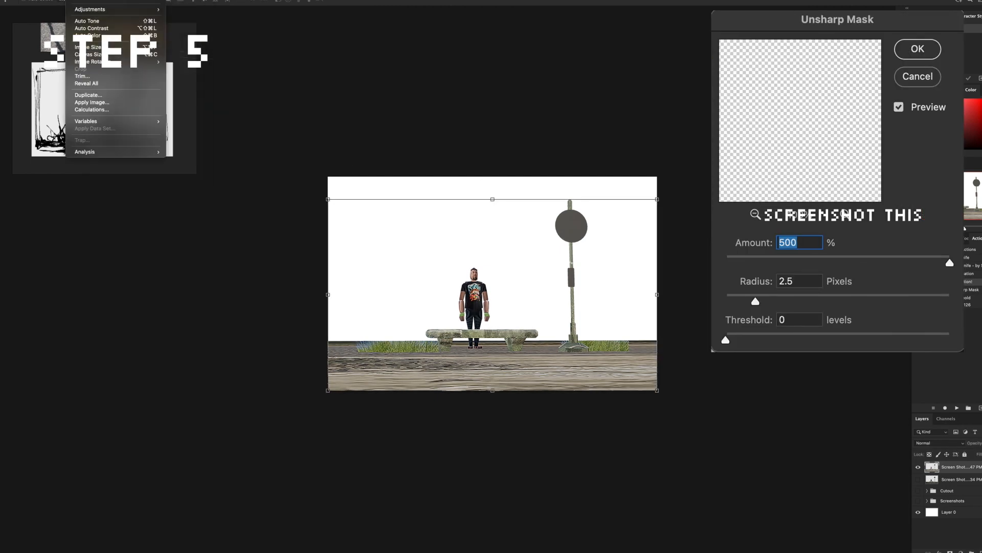
click(219, 107)
drag(656, 387, 640, 389)
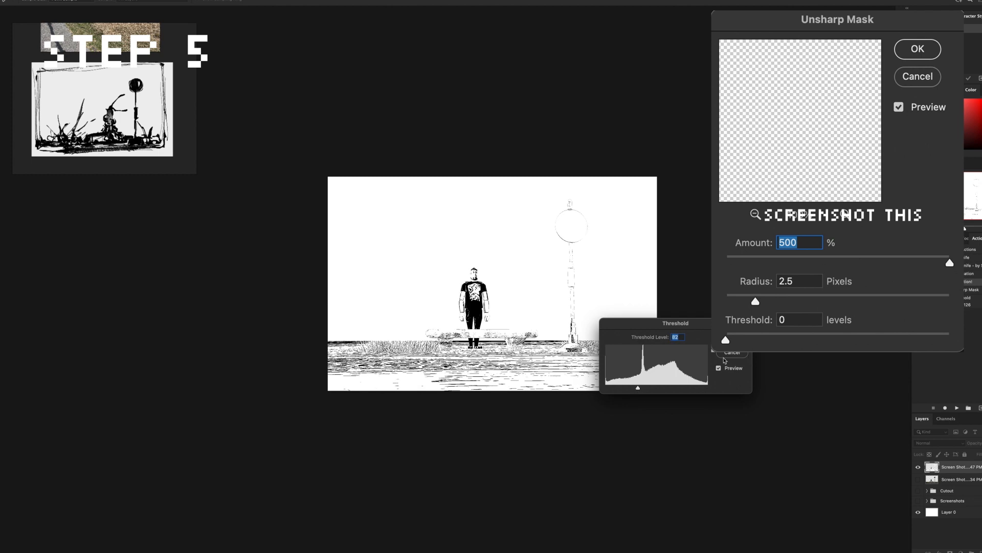
key(Return)
Move the darker screenshot layer to the top, show it, and apply the Unsharp Mask and a Threshold adjustment
drag(966, 482, 965, 463)
click(918, 468)
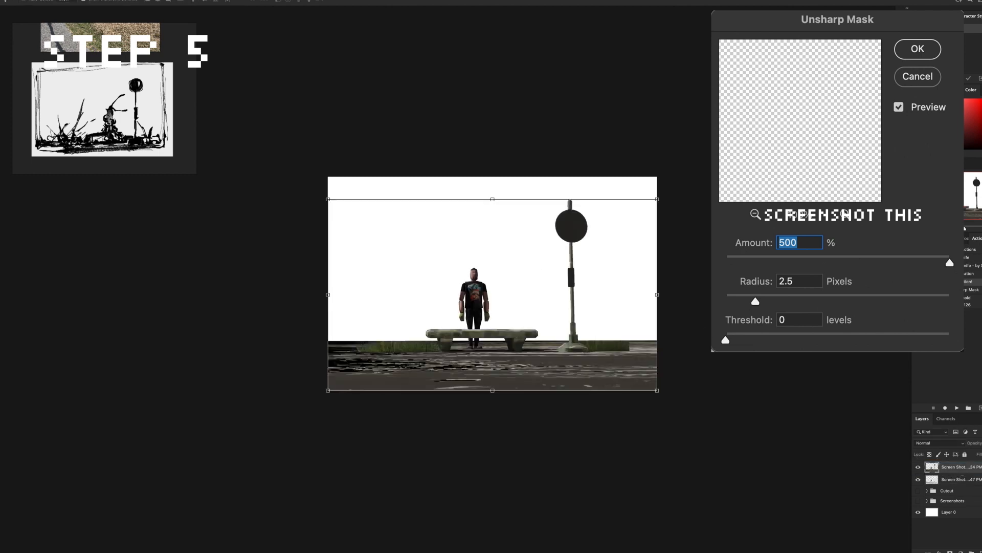
click(160, 1)
mouse_move(153, 23)
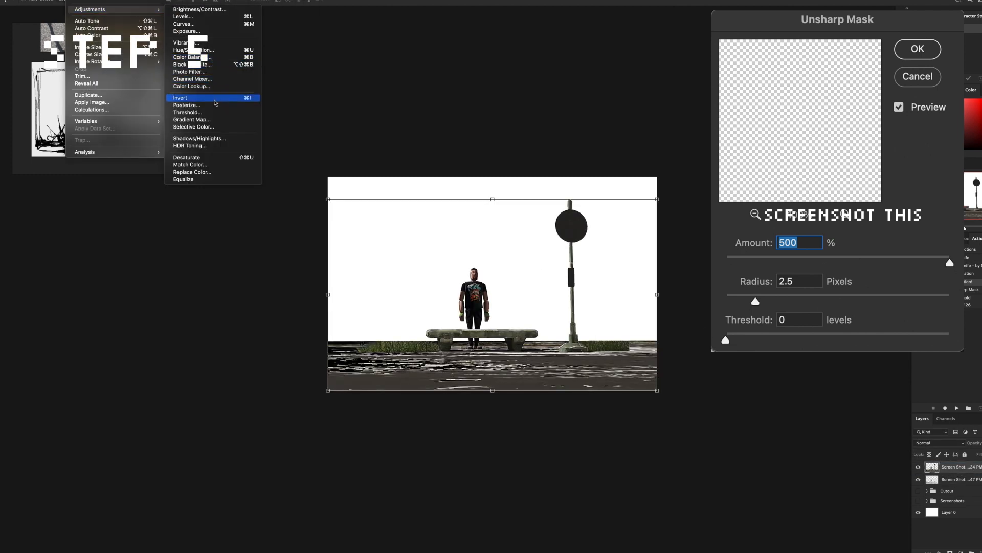
click(217, 110)
drag(656, 387, 627, 387)
key(Return)
key(v)
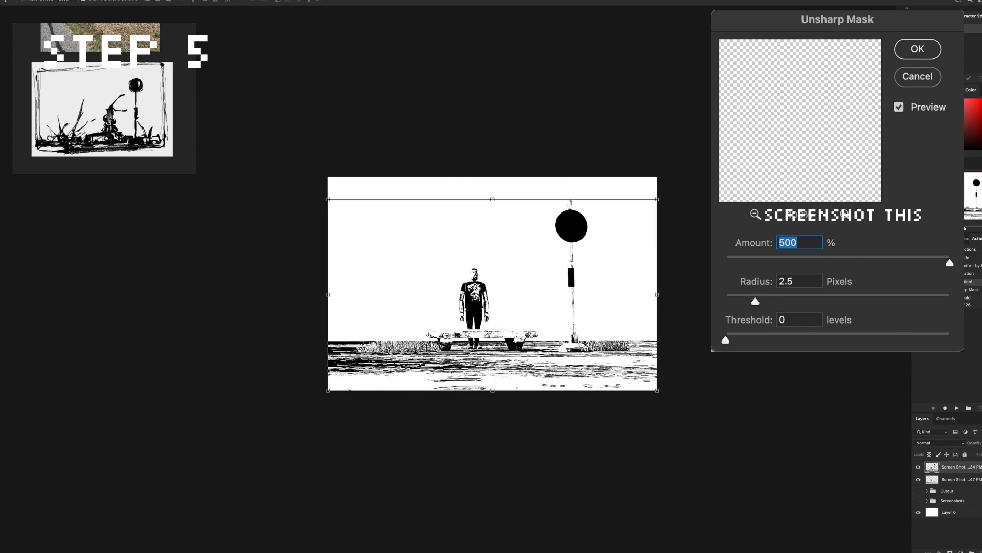
Add a new top layer and fill a lassoed shadow patch with black on the road at the scene's left
click(981, 551)
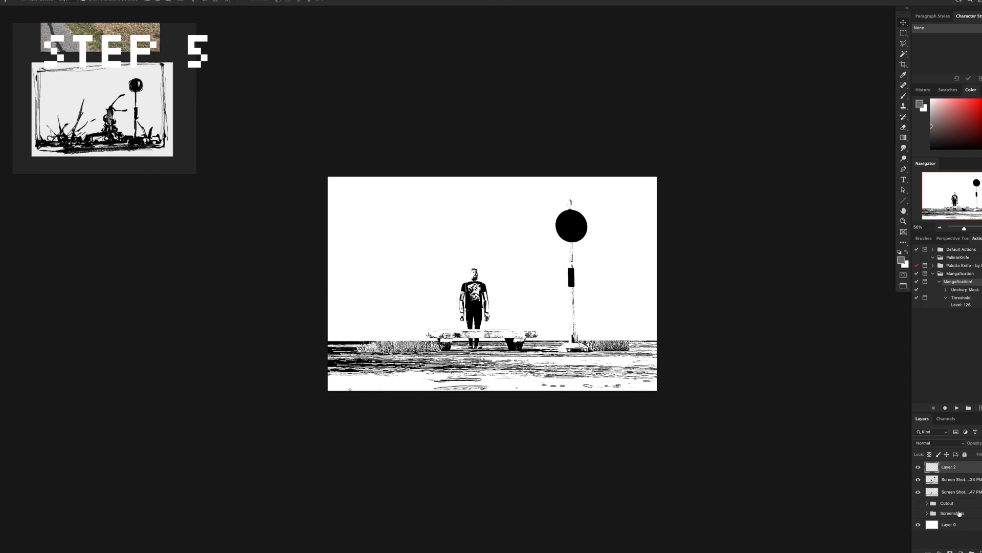
key(l)
drag(418, 373, 318, 368)
key(d)
key(alt+BackSpace)
key(ctrl+d)
mouse_move(544, 384)
mouse_down()
mouse_move(566, 412)
mouse_move(567, 405)
mouse_up()
key(alt+BackSpace)
key(ctrl+d)
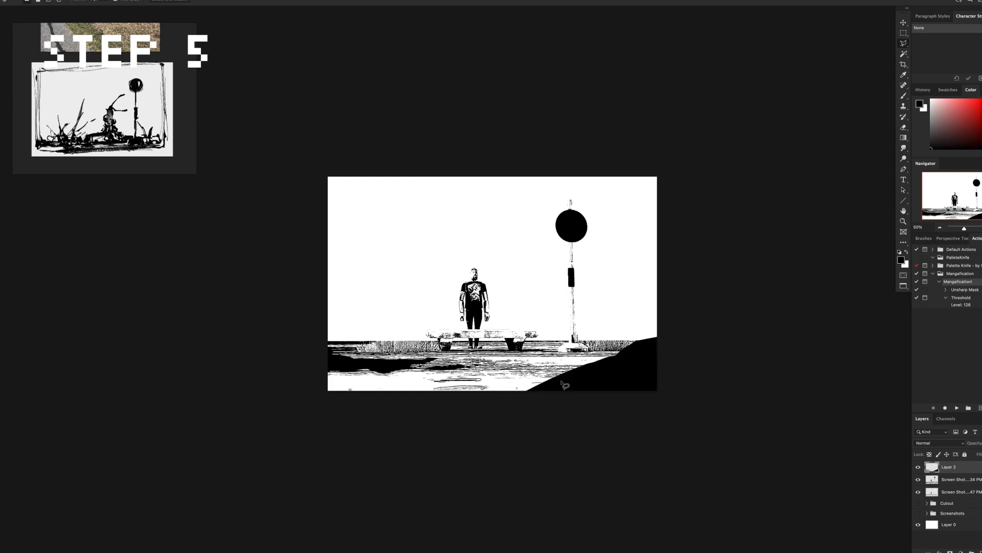
key(ctrl+z)
Lasso and fill a low black hill with an uneven slope in the scene's lower right foreground
drag(551, 386, 492, 400)
key(alt+BackSpace)
key(ctrl+d)
drag(580, 375, 556, 377)
key(alt+BackSpace)
key(ctrl+d)
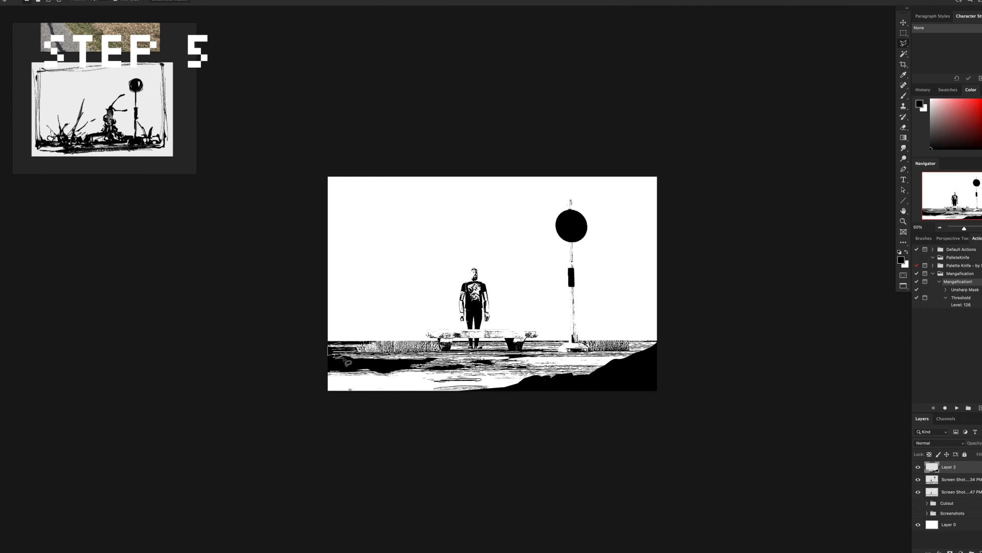
drag(393, 360, 363, 348)
Place the TranparentGrass1 image scaled down beside the left end of the bench and rasterize its layer
alt+drag(599, 177, 420, 319)
key(Return)
key(v)
right_click(956, 467)
click(935, 320)
key(Return)
Sharpen the grass layer with Unsharp Mask and turn it black and white with a Threshold adjustment
click(163, 0)
click(179, 2)
click(77, 0)
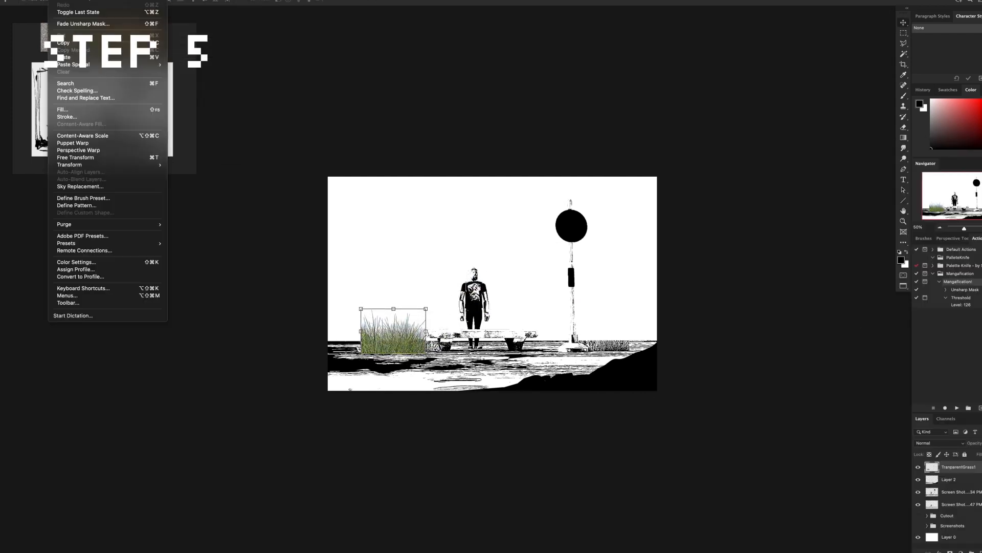
mouse_move(84, 8)
click(246, 113)
mouse_move(658, 390)
mouse_down()
mouse_move(643, 391)
mouse_move(658, 389)
mouse_up()
key(Return)
Nudge the grass toward the bench, duplicate it to the left and scale the copy down
drag(407, 334, 416, 334)
alt+drag(416, 334, 382, 336)
key(super+t)
mouse_move(370, 312)
super+mouse_down()
mouse_move(361, 328)
mouse_move(371, 319)
super+mouse_up()
super+drag(339, 336, 317, 330)
key(Return)
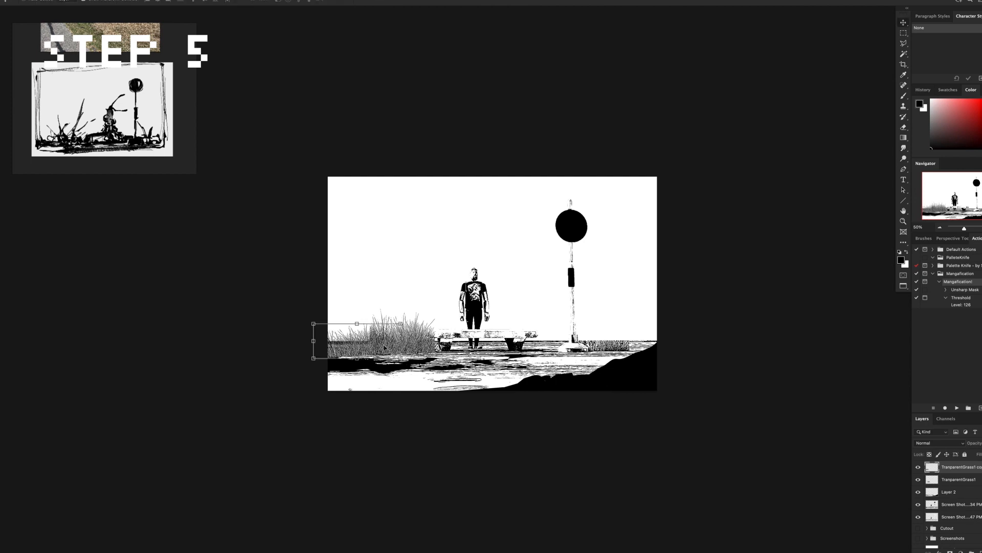
Duplicate the grass under the bench, lock its transparent pixels and move the copy below Layer 2
alt+drag(389, 346, 467, 349)
click(929, 454)
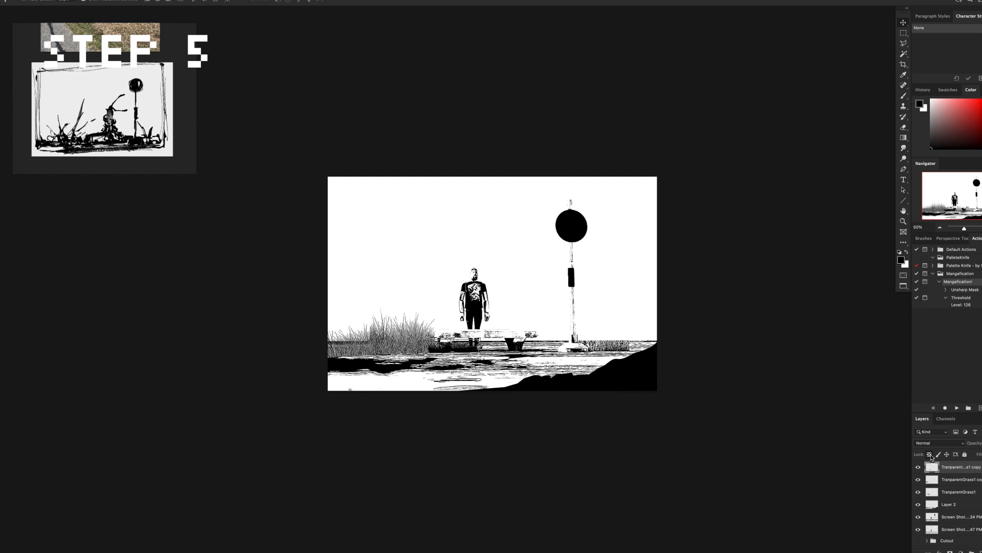
drag(489, 347, 428, 352)
key(Return)
key(ctrl+bracketleft)
key(ctrl+bracketleft)
key(ctrl+bracketleft)
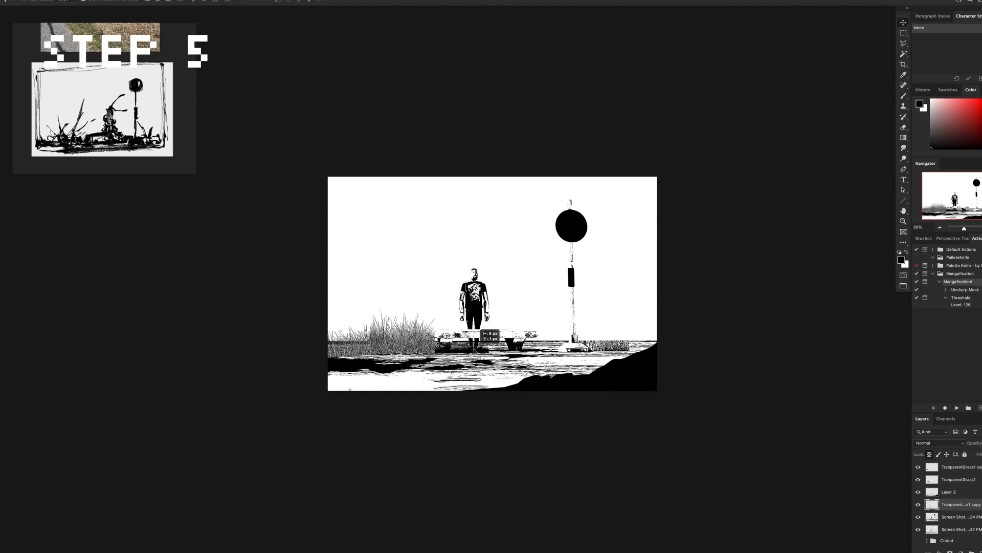
Copy the grass to the right of the pole and bring the black foreground hill layer to the front
alt+super+drag(384, 340, 666, 325)
key(Return)
super+click(618, 386)
key(super+bracketright)
key(super+bracketright)
key(super+bracketright)
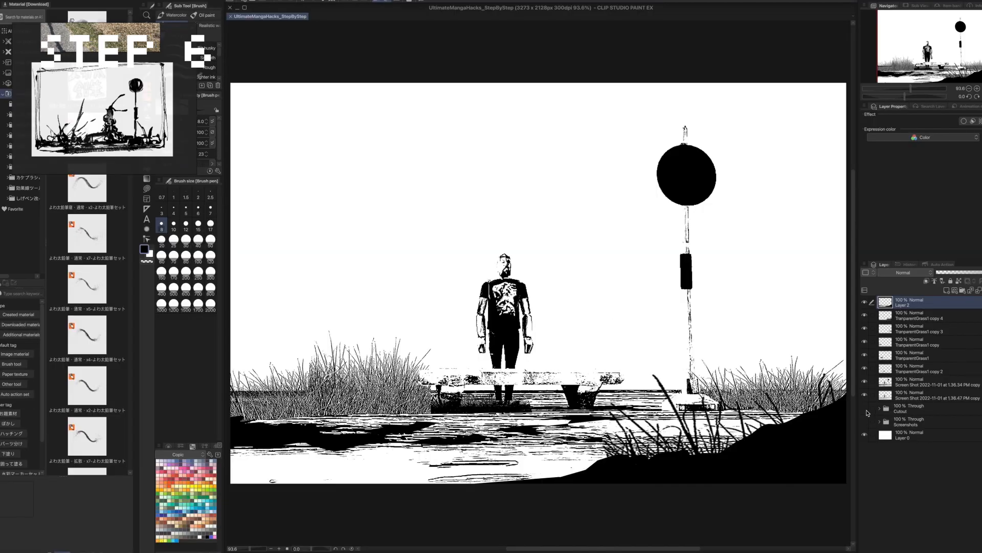
In Clip Studio Paint, group the screenshot, grass and hill layers into a folder named Layers and collapse it
click(866, 410)
click(867, 410)
click(910, 396)
shift+click(910, 306)
key(super+g)
double_click(900, 305)
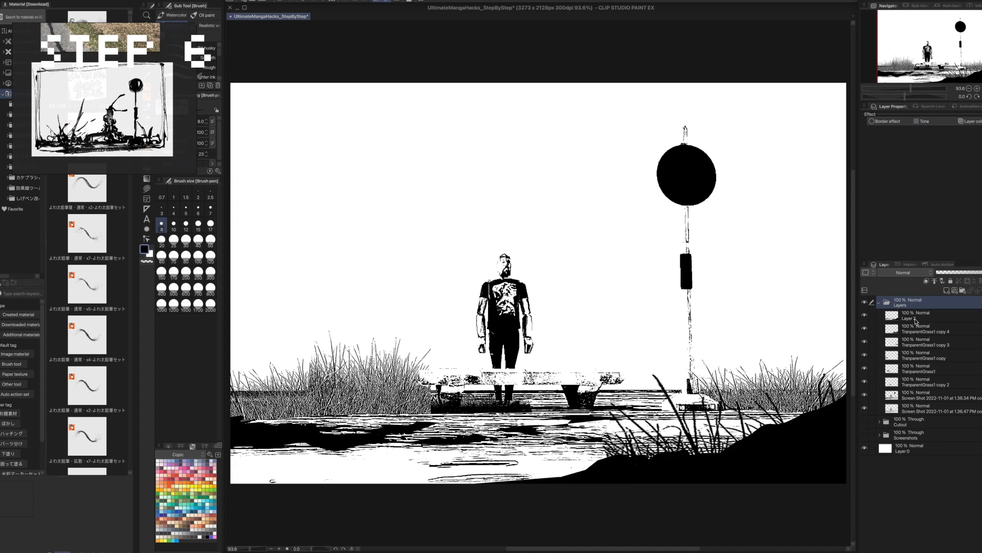
click(965, 328)
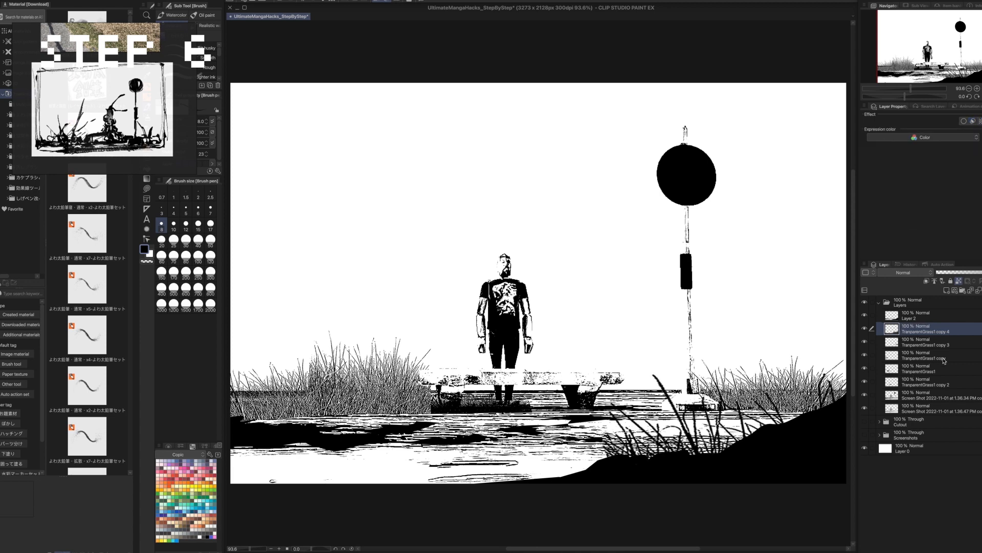
click(926, 398)
click(912, 406)
click(879, 303)
click(947, 290)
click(926, 281)
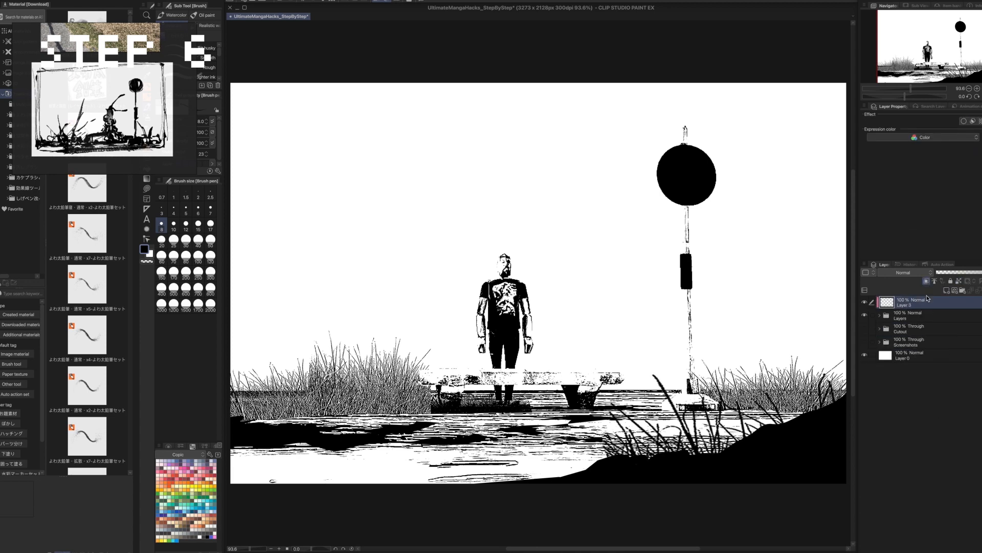
click(146, 249)
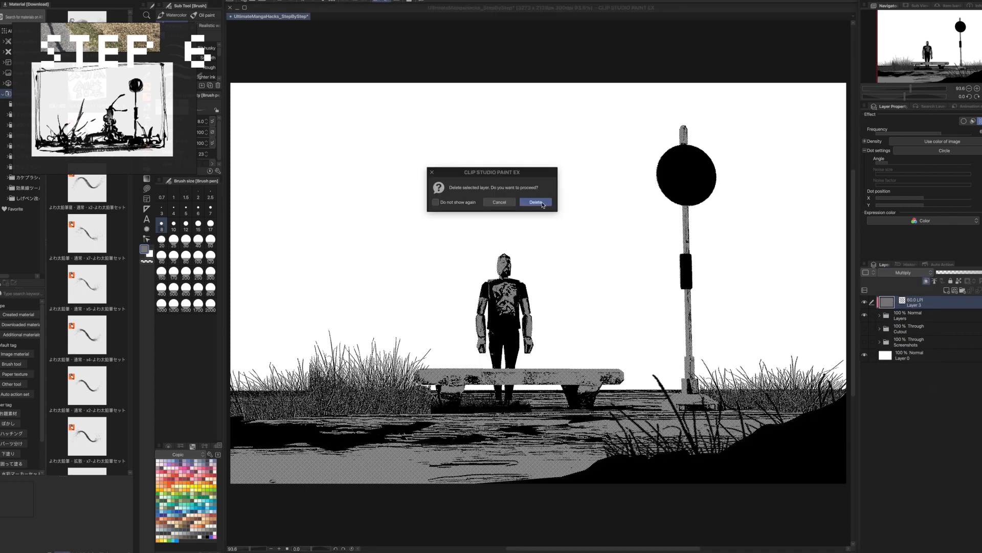
click(532, 199)
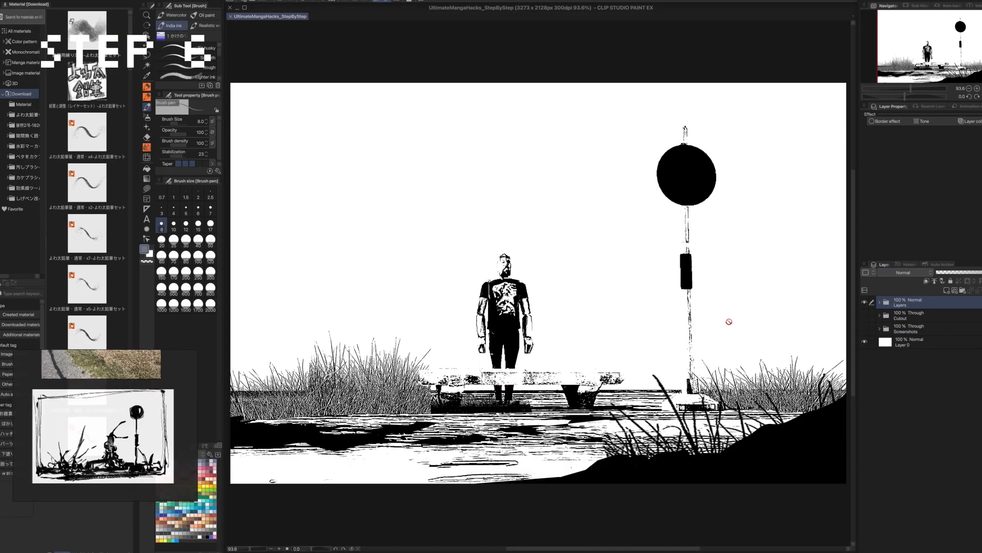
Fill a new layer above the Layers folder with white and lower its opacity to 57%
scroll(767, 312, left, 2)
scroll(115, 421, down, 2)
scroll(123, 411, up, 2)
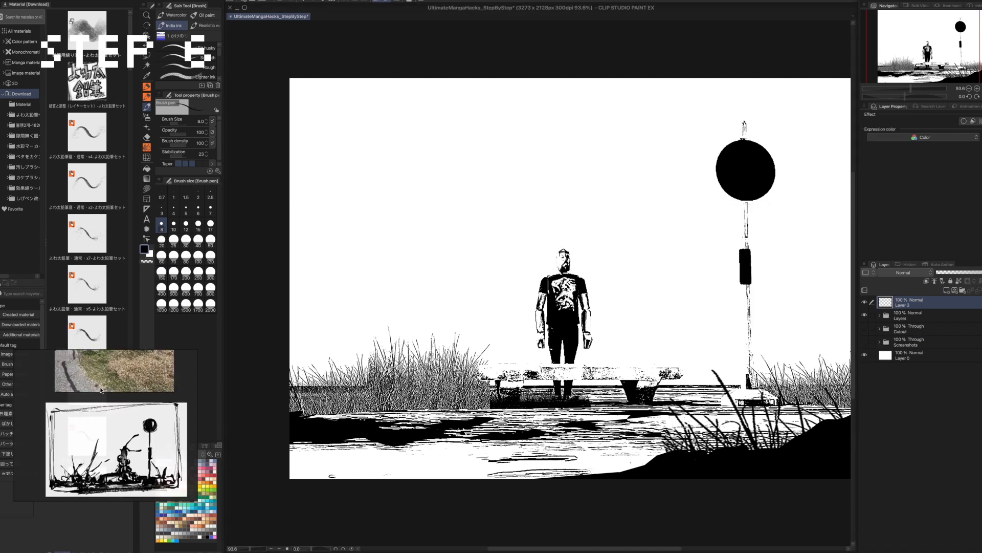
drag(100, 390, 113, 385)
key(x)
key(alt+Delete)
drag(978, 273, 969, 272)
Add a new layer named underdrawing above the faded white layer
click(946, 290)
double_click(909, 306)
text(underdrawing)
key(Return)
Switch to the x4 pencil brush with black as the drawing color and reduce its brush size to 4
click(148, 97)
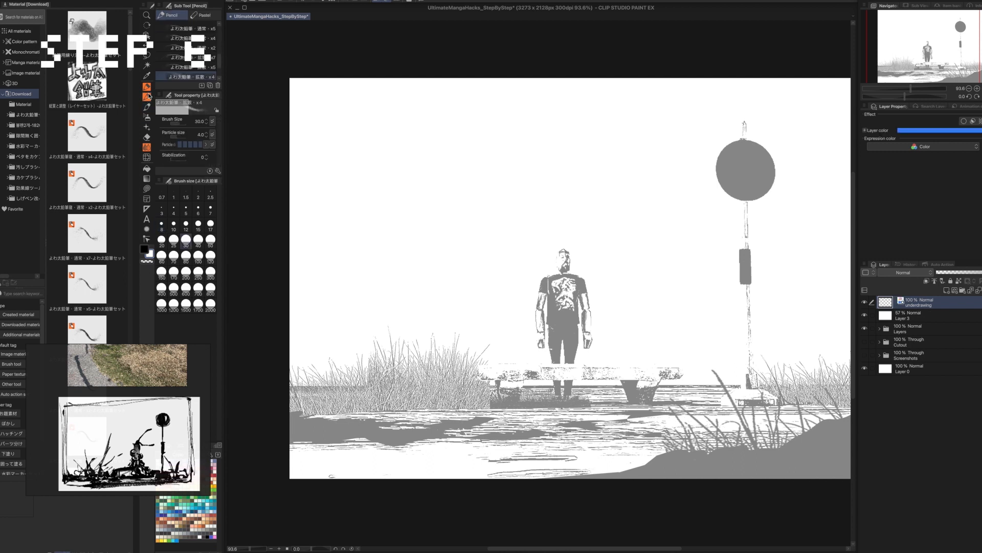
scroll(187, 52, down, 2)
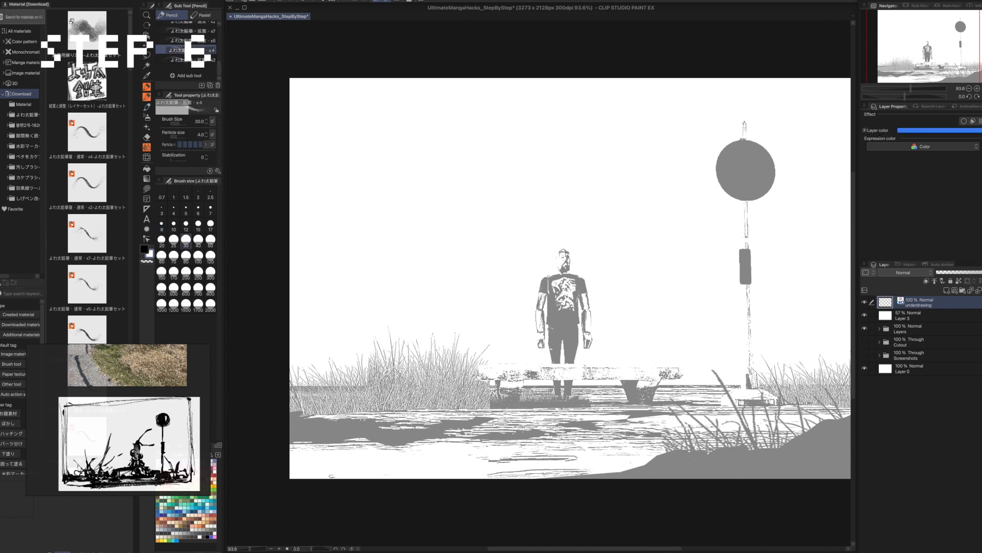
key(x)
key(bracketleft)
key(bracketleft)
key(bracketleft)
key(bracketleft)
key(bracketleft)
key(bracketleft)
key(bracketleft)
drag(567, 199, 519, 261)
key(super+z)
scroll(543, 225, up, 3)
key(bracketleft)
key(bracketleft)
key(bracketleft)
key(bracketleft)
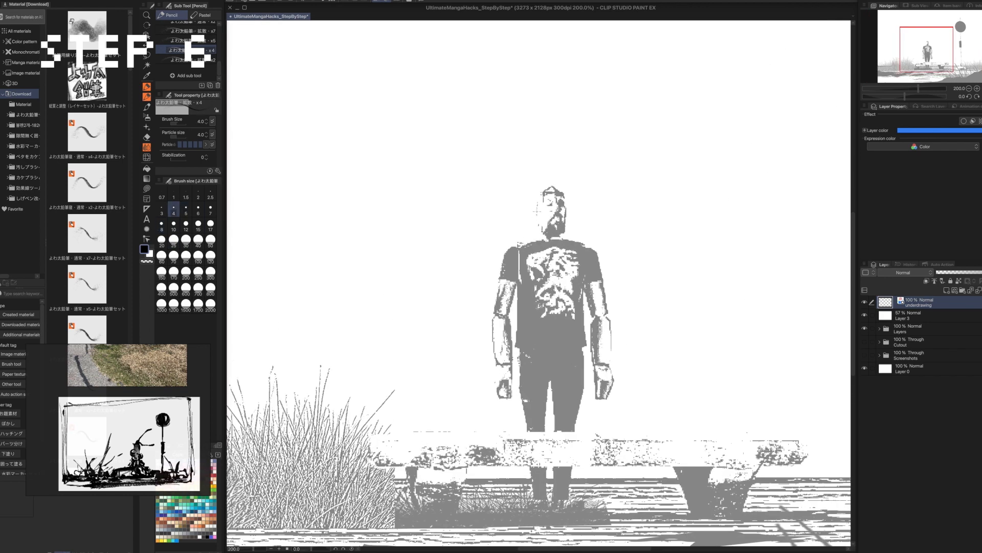
Trace the standing figure's face, neckline, arms and hands on the underdrawing layer
drag(536, 211, 516, 143)
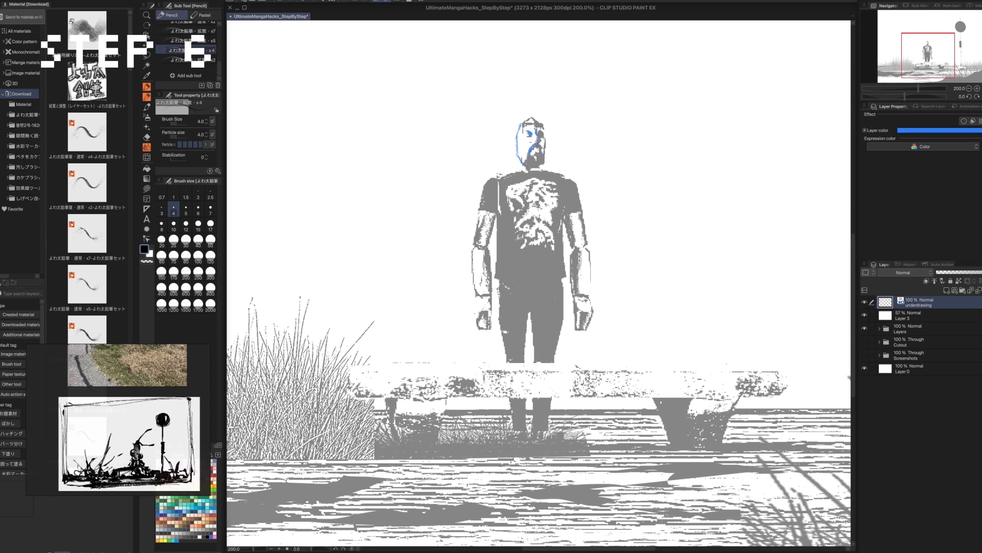
drag(486, 307, 479, 273)
drag(470, 263, 466, 277)
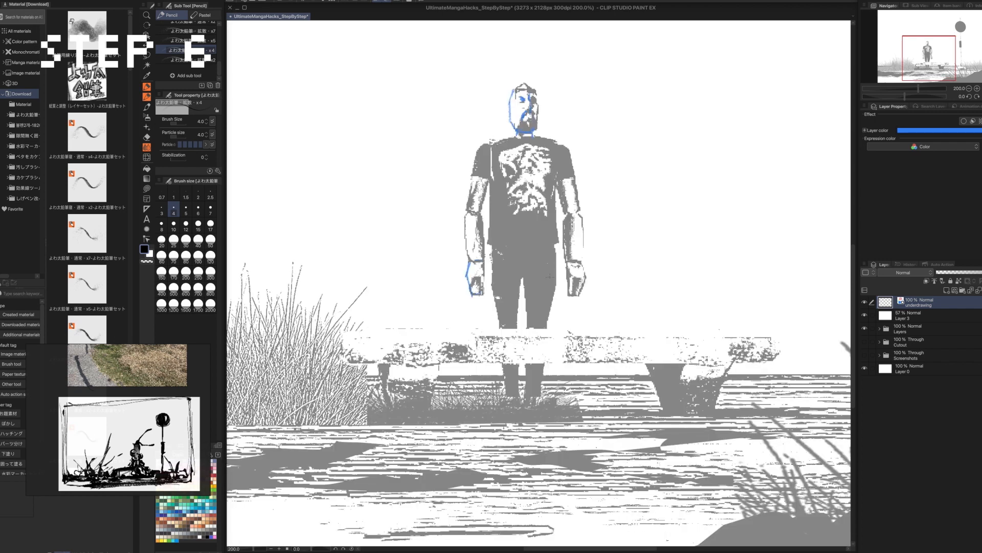
drag(580, 261, 551, 174)
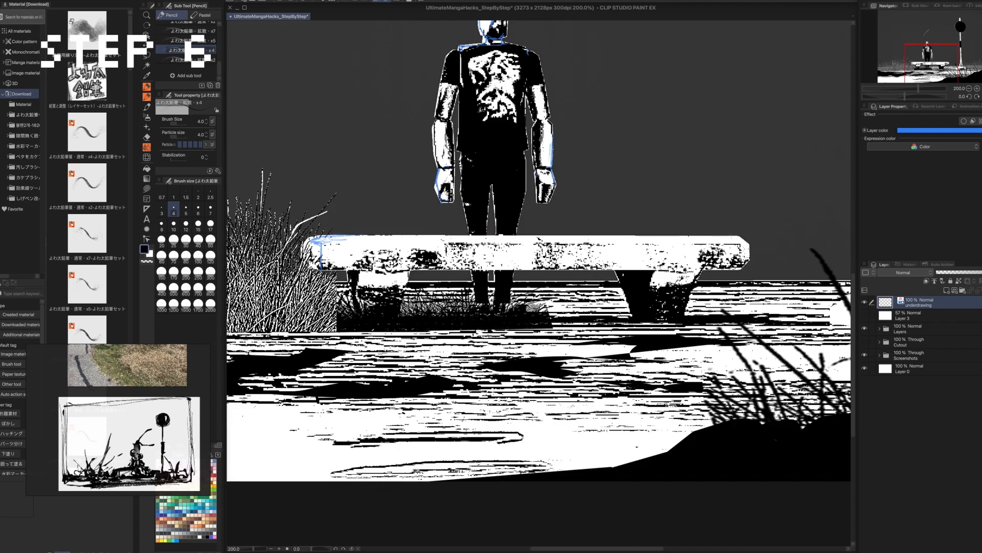
Trace the bench's top edges and left leg and sketch grass strokes at its base
mouse_move(330, 236)
mouse_down()
mouse_move(738, 236)
mouse_move(461, 244)
mouse_move(740, 244)
mouse_up()
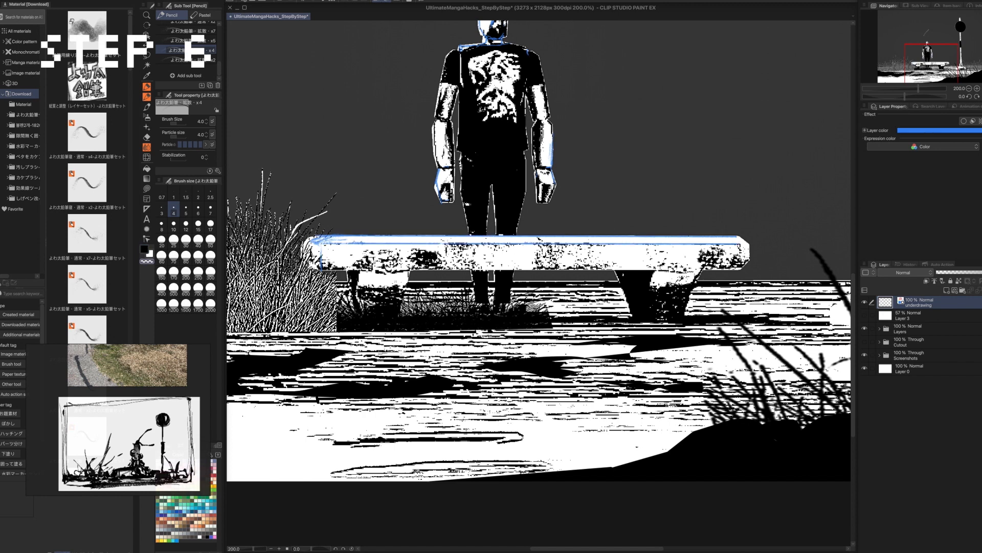
drag(491, 205, 485, 233)
mouse_move(436, 213)
mouse_down()
mouse_move(451, 213)
mouse_move(485, 249)
mouse_move(461, 246)
mouse_move(509, 212)
mouse_move(609, 194)
mouse_up()
drag(470, 245, 471, 277)
mouse_move(588, 261)
mouse_down()
mouse_move(472, 255)
mouse_move(554, 255)
mouse_up()
mouse_move(530, 268)
mouse_down()
mouse_move(573, 260)
mouse_move(550, 254)
mouse_up()
drag(620, 274, 630, 270)
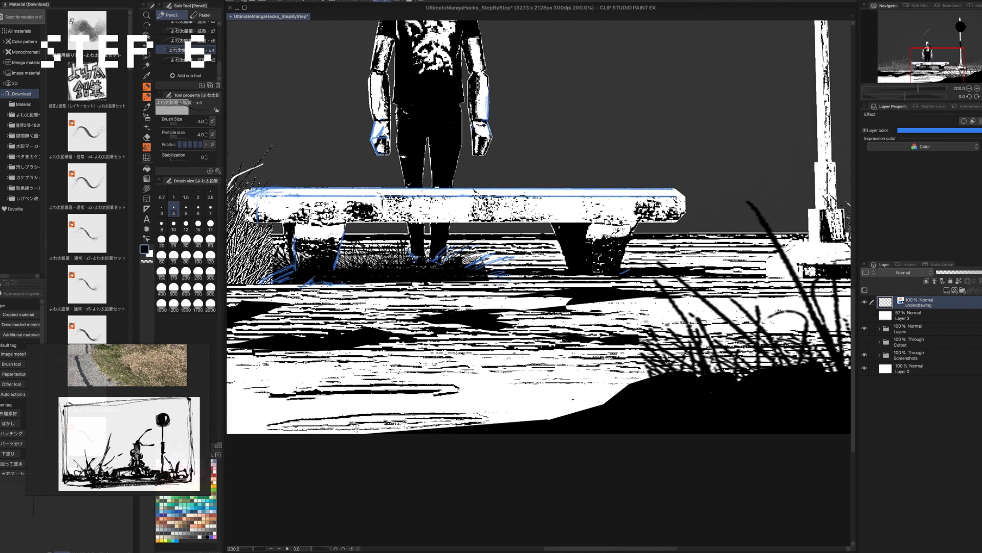
Sketch short strokes along the road edge below the bench and at the base of the left grass clump
drag(510, 294, 527, 295)
drag(369, 287, 731, 285)
drag(593, 305, 625, 302)
drag(453, 292, 501, 275)
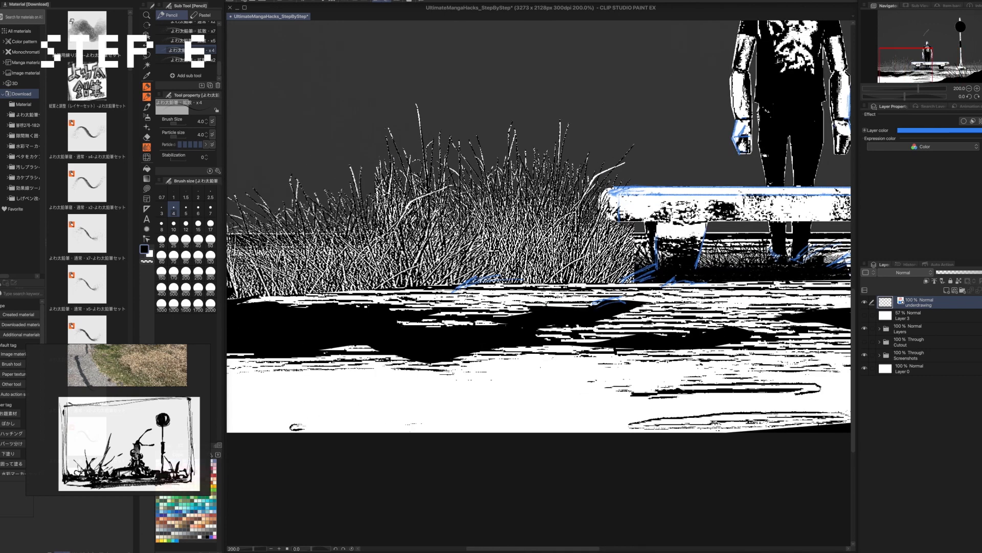
drag(409, 287, 491, 287)
drag(305, 302, 354, 287)
Sketch a seated creature with a pointed head and two long ears on the bench's right end on the underdrawing layer
mouse_move(778, 220)
mouse_down()
mouse_move(368, 271)
mouse_move(312, 291)
mouse_up()
drag(589, 211, 614, 253)
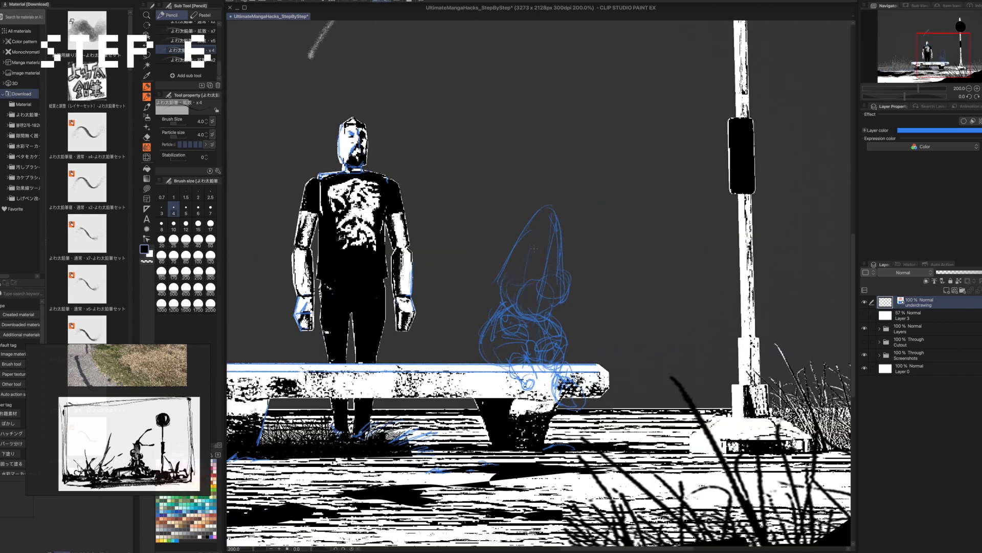
drag(534, 249, 522, 262)
drag(554, 215, 655, 263)
drag(552, 214, 569, 198)
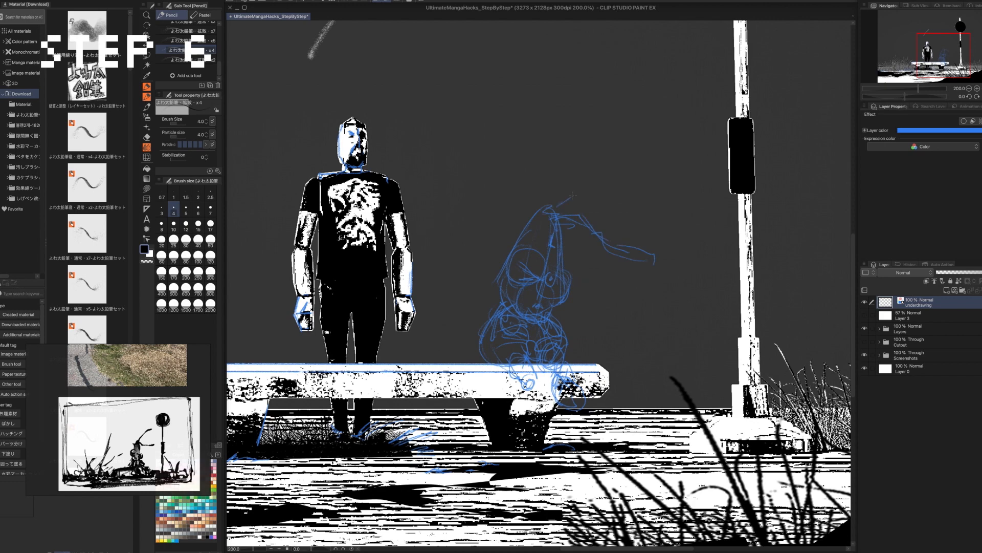
drag(506, 297, 527, 224)
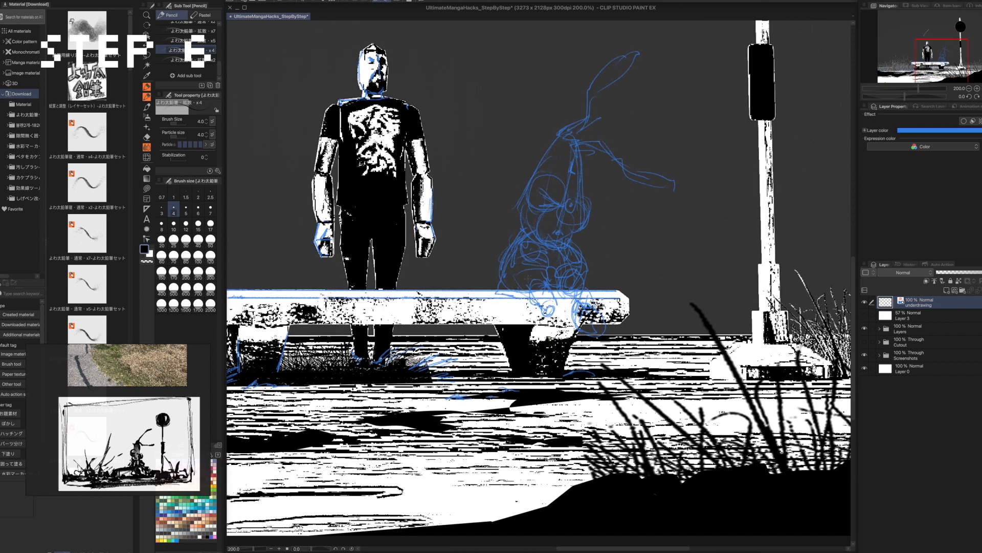
Ink the standing figure's face edge with the Brush pen at size 6 and its eye with the Real G-pen at 2.5
scroll(529, 275, down, 3)
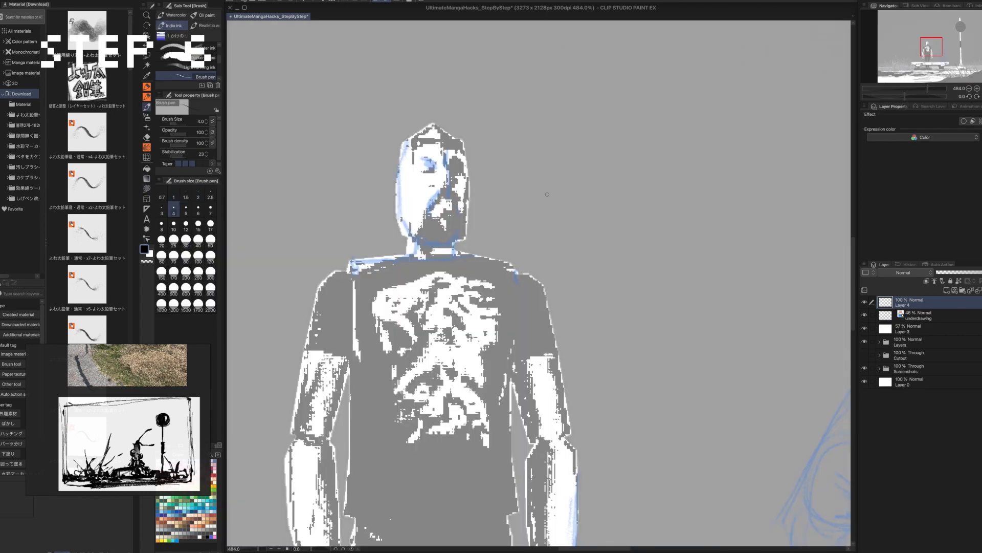
drag(548, 221, 567, 123)
key(ctrl+z)
drag(409, 139, 402, 162)
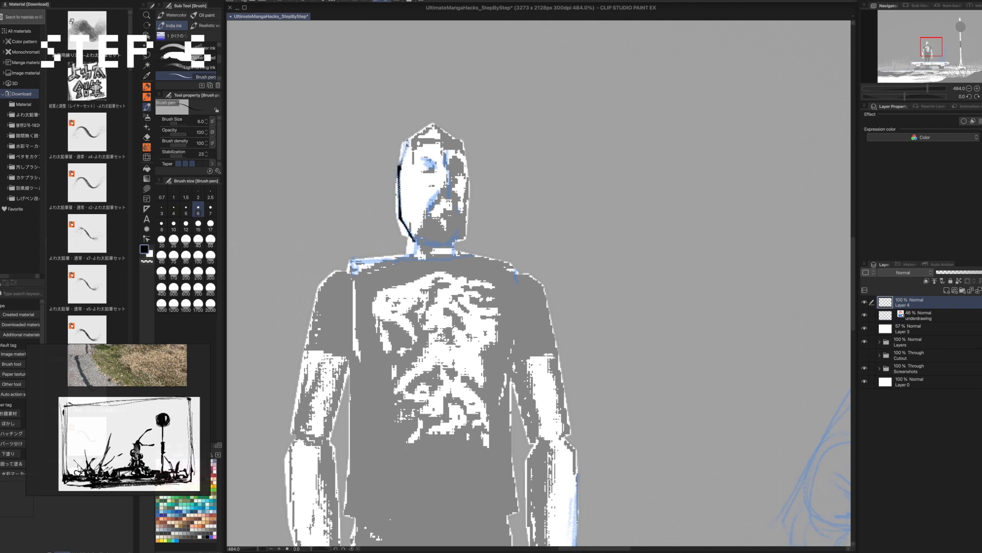
key(p)
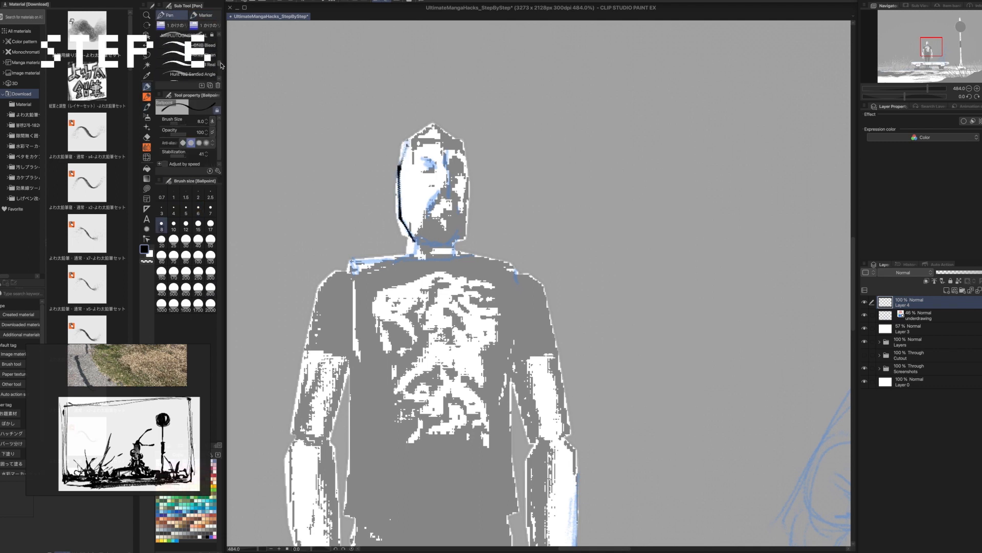
key(p)
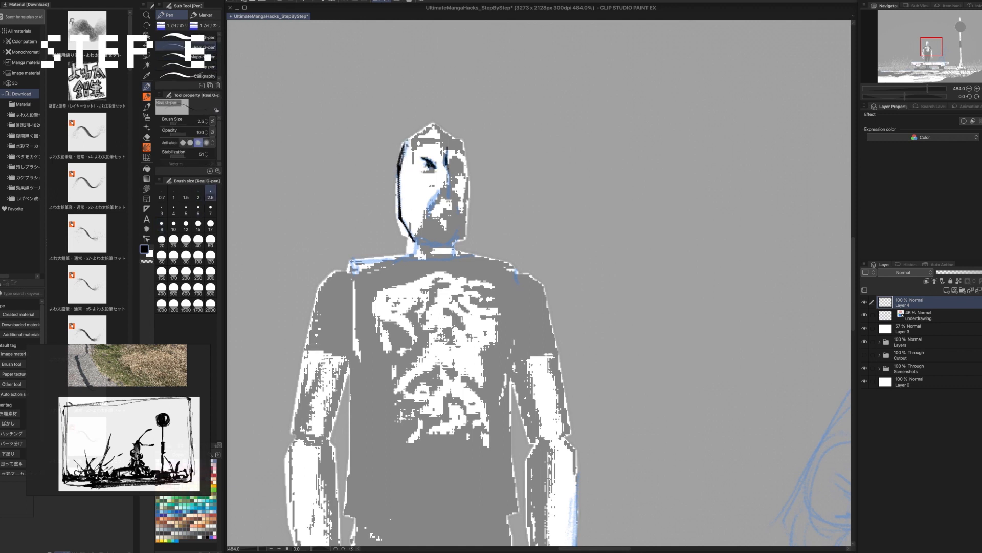
Hide the dimming Layer 3 and set Layer 4's expression color to Monochrome
click(865, 314)
click(864, 328)
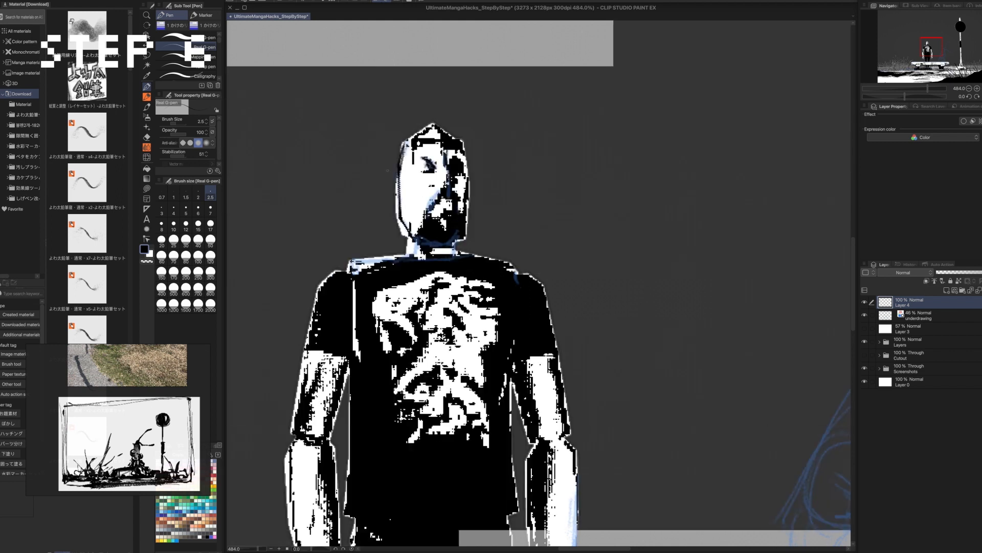
click(973, 122)
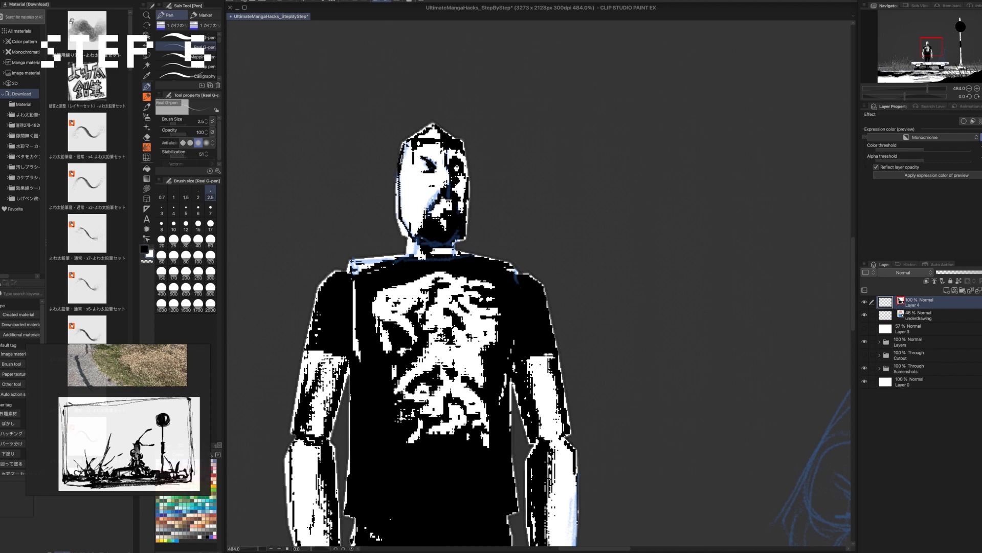
Ink the standing figure's facial features and hands with the G-pen at size 3, and set the brush size to 10
key(bracketright)
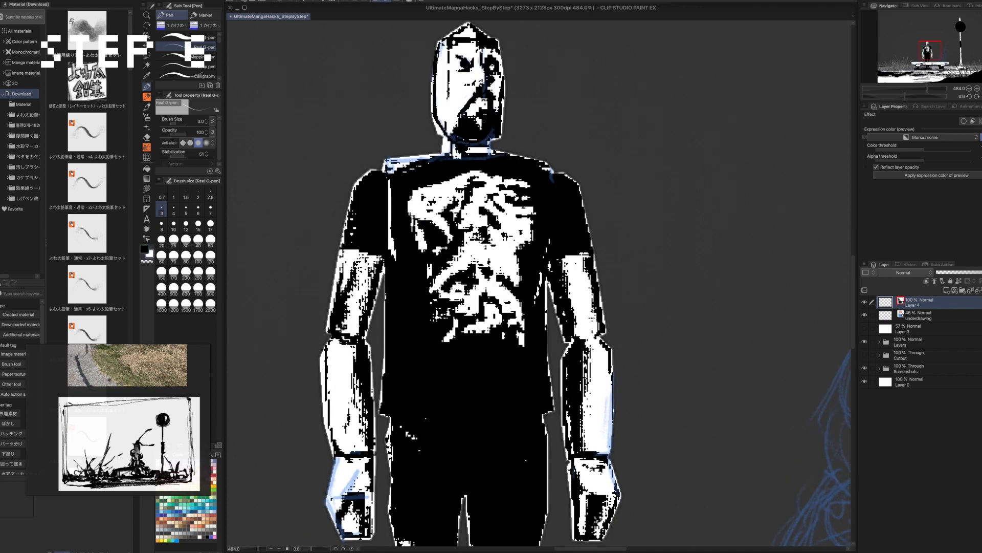
scroll(490, 148, down, 3)
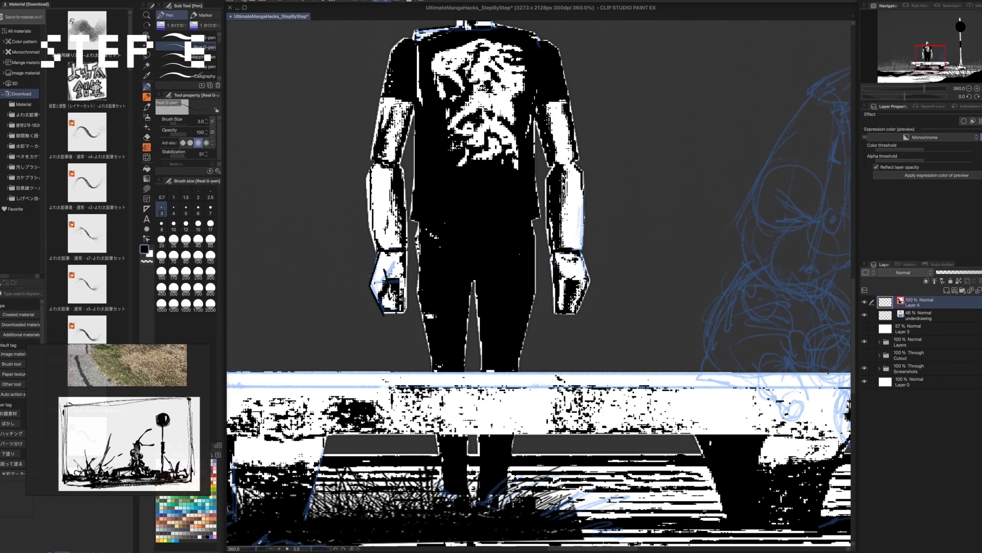
click(173, 223)
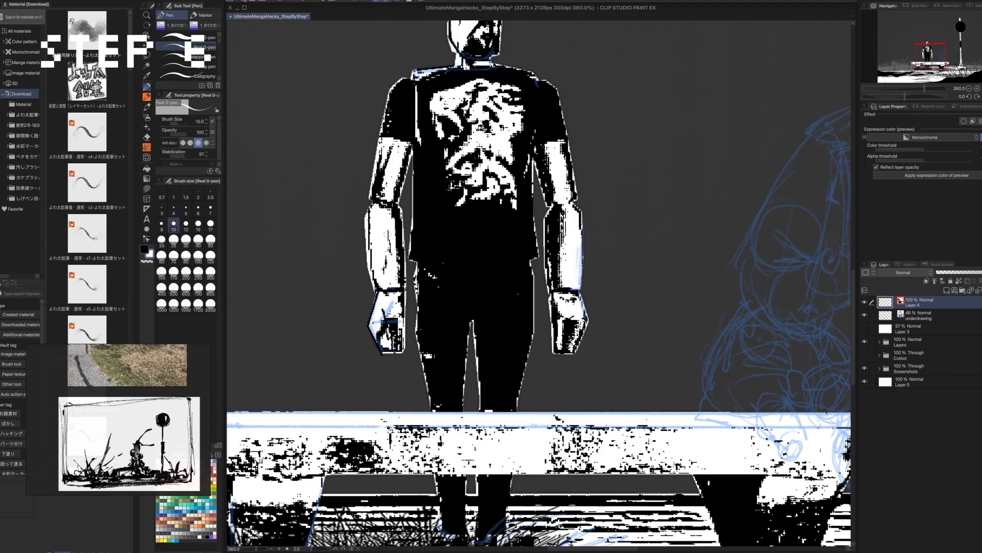
drag(393, 253, 410, 158)
scroll(386, 235, up, 5)
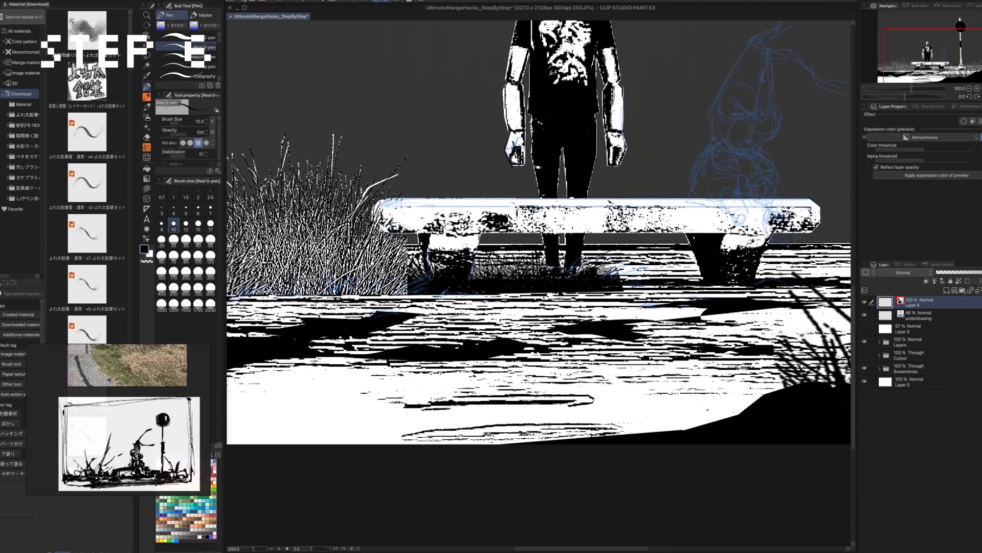
Reduce the brush size to 7 and ink the bench's end and the full length of its lower edge
key(bracketleft)
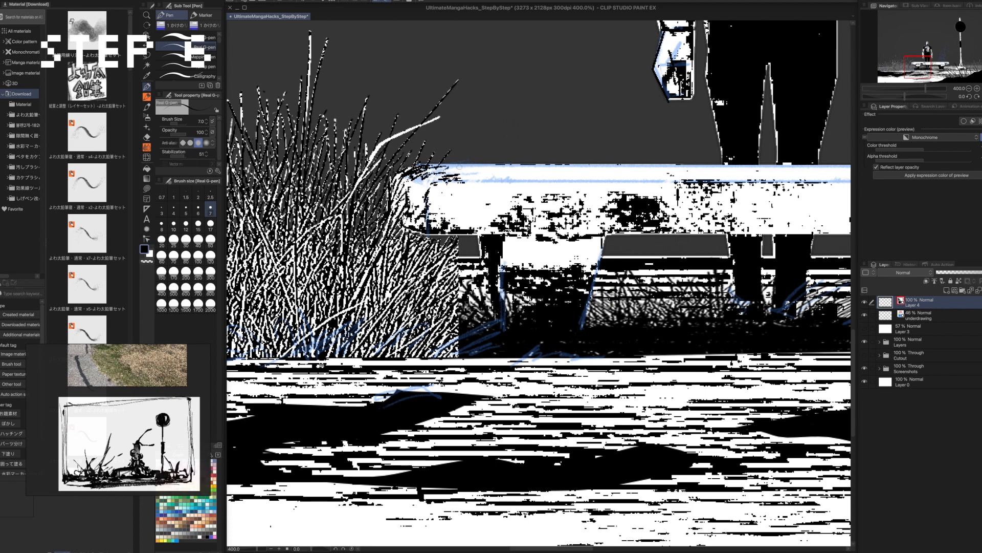
drag(432, 167, 493, 163)
drag(583, 181, 469, 115)
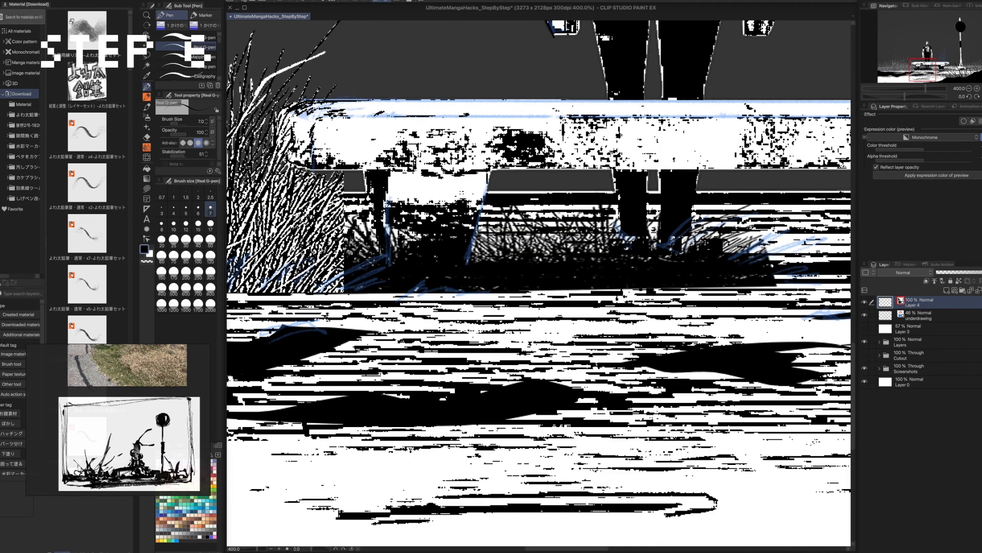
drag(357, 169, 660, 168)
drag(834, 180, 494, 176)
drag(309, 163, 809, 161)
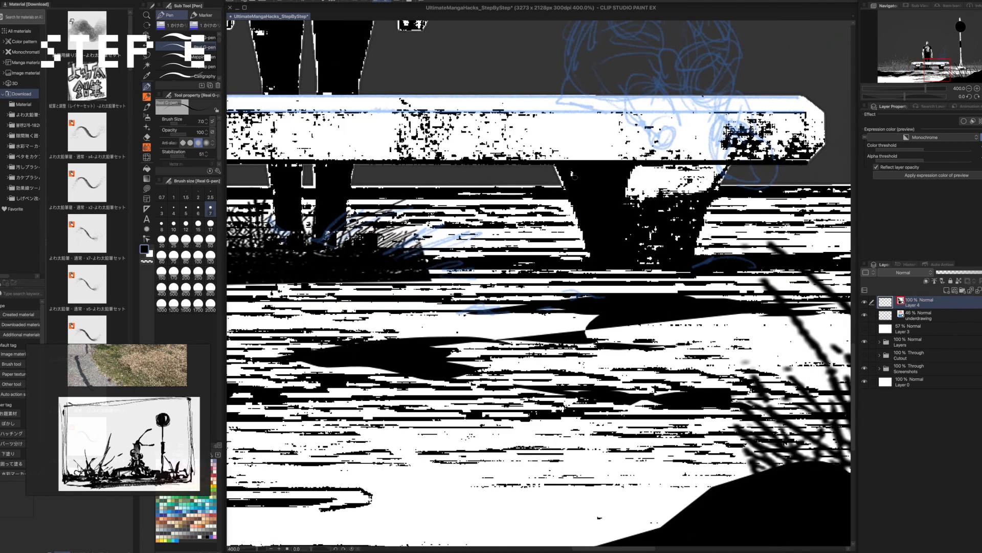
Set the brush size to 12 and add white strokes along the base of the left grass clump and the road shadows
scroll(433, 179, down, 5)
scroll(433, 179, down, 3)
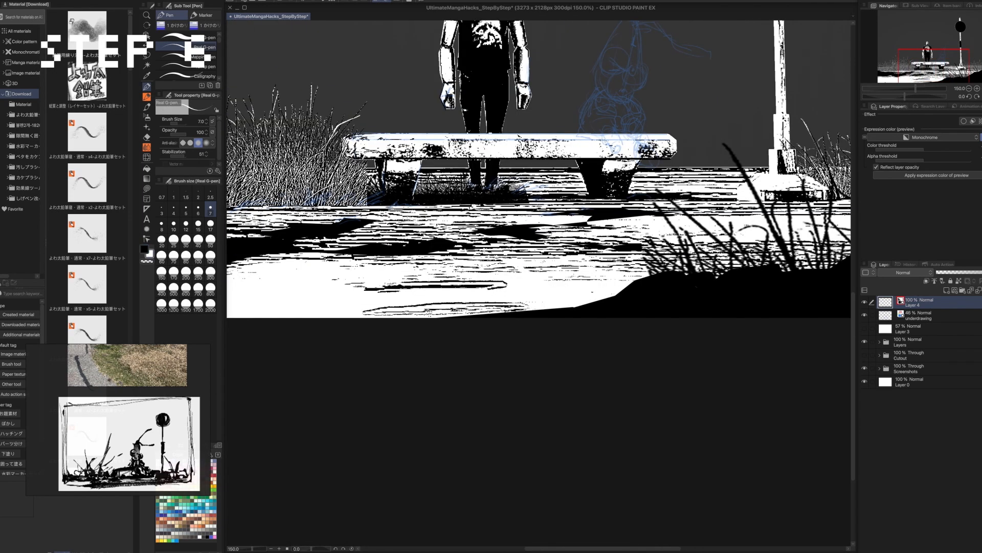
key(bracketright)
key(bracketright)
key(bracketright)
drag(328, 202, 426, 190)
drag(329, 193, 341, 180)
drag(327, 192, 444, 211)
drag(299, 216, 308, 211)
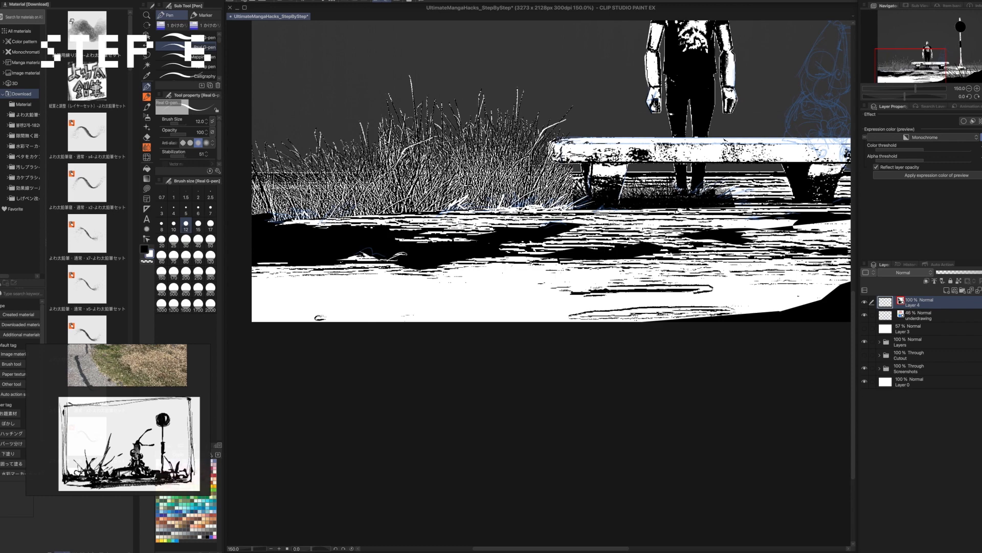
drag(410, 256, 424, 259)
scroll(432, 241, down, 6)
scroll(433, 226, up, 6)
Swap the drawing color and add grass strokes in the left clump and around the bench legs
key(x)
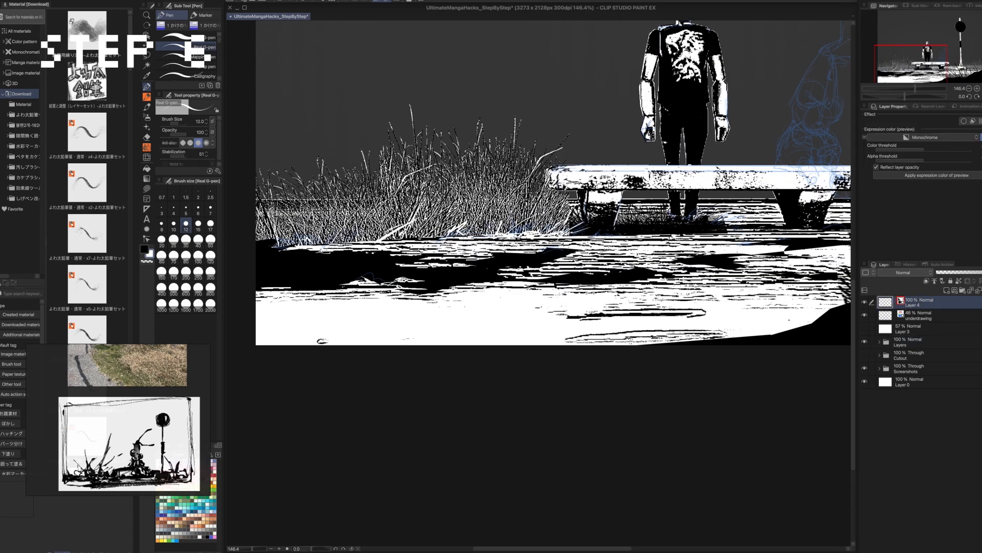
drag(557, 234, 574, 210)
drag(528, 236, 558, 215)
mouse_move(470, 236)
mouse_down()
mouse_move(498, 208)
mouse_move(476, 236)
mouse_move(476, 183)
mouse_move(502, 173)
mouse_up()
scroll(526, 202, down, 2)
scroll(322, 243, up, 3)
drag(675, 191, 698, 169)
drag(655, 220, 685, 185)
drag(687, 222, 710, 212)
scroll(641, 168, down, 4)
mouse_move(646, 187)
mouse_down()
mouse_move(586, 183)
mouse_move(616, 184)
mouse_up()
mouse_move(580, 187)
mouse_down()
mouse_move(599, 177)
mouse_move(565, 187)
mouse_up()
drag(519, 215, 575, 215)
Swap the drawing color again, enlarge the brush and paint broad strokes along the ground line and road
key(x)
key(bracketright)
key(bracketright)
key(bracketright)
key(bracketright)
key(bracketright)
drag(363, 209, 632, 201)
key(bracketright)
drag(502, 206, 585, 206)
drag(529, 236, 606, 236)
Switch the color to black and ink loose strokes across the road, the sign pole's base and the foreground mound
key(x)
drag(390, 202, 451, 201)
drag(364, 212, 396, 212)
mouse_move(566, 270)
mouse_down()
mouse_move(562, 327)
mouse_move(475, 367)
mouse_up()
drag(748, 251, 744, 274)
drag(523, 262, 500, 269)
drag(633, 283, 696, 285)
drag(588, 281, 585, 286)
mouse_move(579, 194)
mouse_down()
mouse_move(606, 225)
mouse_move(560, 317)
mouse_up()
Add a new layer, mirror the canvas view and draw the seated creature's head and face with the x4 pencil at size 2
key(super+shift+n)
scroll(606, 225, up, 2)
key(h)
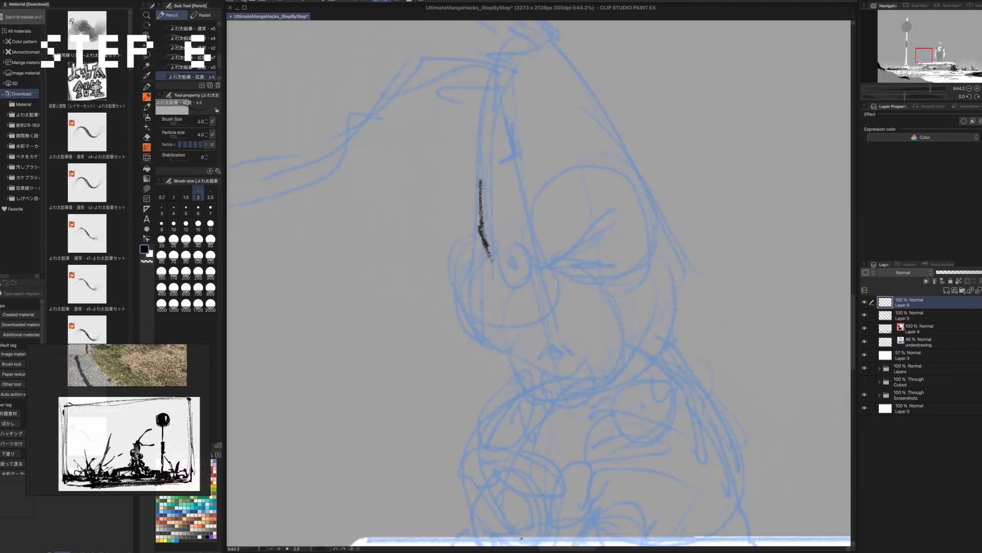
drag(470, 175, 515, 389)
drag(535, 261, 612, 205)
drag(527, 342, 558, 342)
drag(643, 302, 565, 394)
drag(563, 284, 631, 266)
drag(543, 181, 637, 266)
drag(501, 122, 486, 158)
drag(523, 26, 596, 164)
drag(511, 245, 529, 329)
mouse_move(478, 115)
mouse_down()
mouse_move(568, 164)
mouse_move(465, 147)
mouse_up()
Draw the seated creature's two long ears over the blue sketch and restore the unmirrored view
scroll(537, 256, down, 2)
drag(538, 145, 419, 200)
mouse_move(486, 152)
mouse_down()
mouse_move(449, 284)
mouse_move(362, 61)
mouse_up()
scroll(537, 281, down, 1)
key(h)
Draw the seated creature's body, legs and shoes in pencil over the blue sketch
scroll(537, 281, down, 1)
drag(529, 251, 517, 328)
mouse_move(627, 308)
mouse_down()
mouse_move(609, 357)
mouse_move(625, 352)
mouse_up()
mouse_move(586, 312)
mouse_down()
mouse_move(626, 358)
mouse_move(602, 307)
mouse_move(563, 270)
mouse_up()
key(ctrl+d)
scroll(563, 281, down, 2)
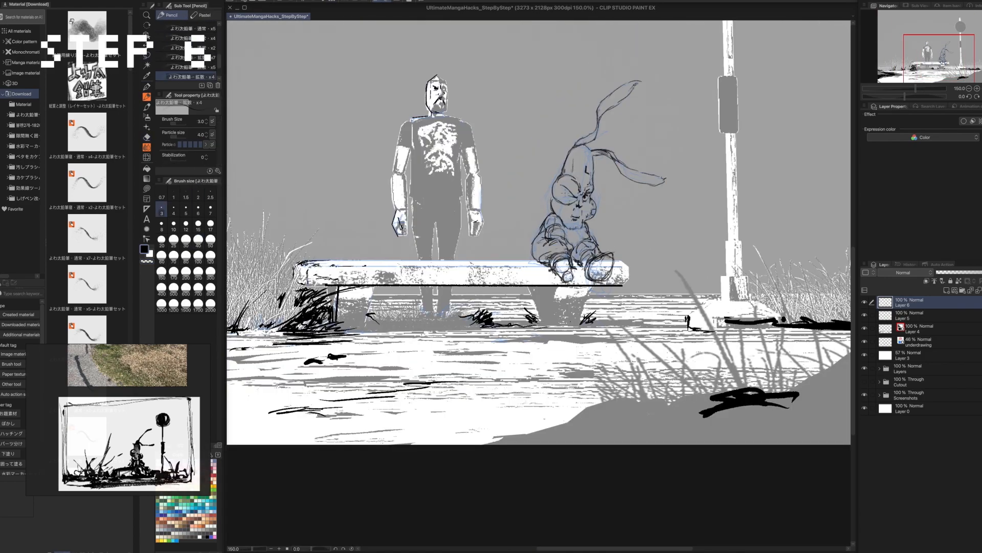
Draw a broom in the seated creature's hands, with a long slanted handle and a wide bristled head
scroll(597, 252, up, 3)
scroll(598, 251, up, 1)
key(Tab)
click(598, 251)
scroll(597, 252, down, 4)
mouse_move(462, 149)
mouse_down()
mouse_move(525, 279)
mouse_move(583, 266)
mouse_move(543, 323)
mouse_up()
scroll(538, 266, up, 4)
scroll(563, 266, down, 3)
drag(500, 110, 427, 170)
drag(584, 286, 562, 270)
Erase overlapping lines near the creature's feet with the transparent color, redraw the area and add bristles to the broom
key(c)
drag(578, 305, 555, 350)
key(c)
drag(555, 252, 555, 284)
scroll(532, 286, up, 1)
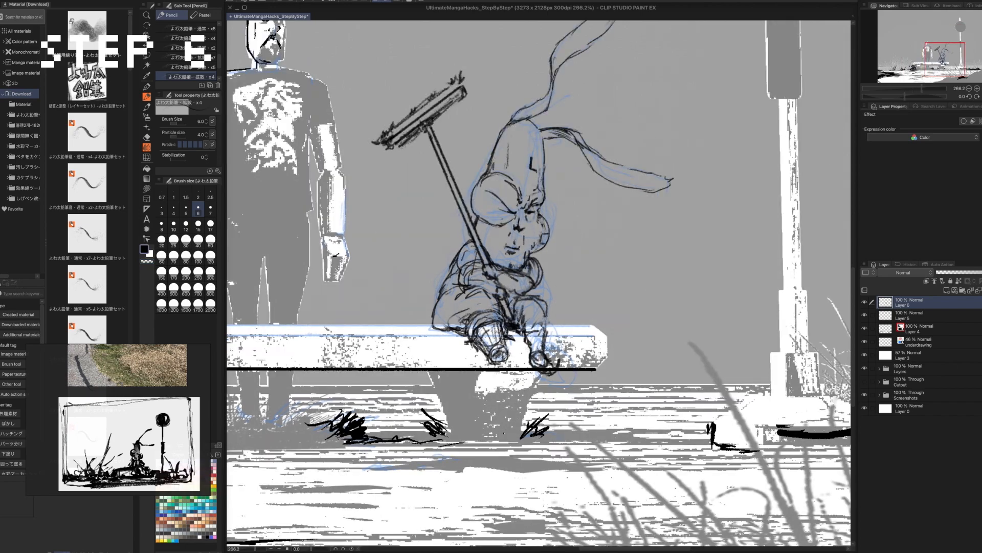
drag(450, 92, 454, 67)
Add a new layer above the pencil drawing and ink the seated creature's head and face with the Real G-pen
scroll(533, 287, up, 3)
scroll(563, 307, down, 5)
click(947, 291)
key(p)
scroll(563, 286, up, 8)
drag(433, 352, 520, 170)
scroll(512, 256, down, 2)
mouse_move(451, 142)
mouse_down()
mouse_move(410, 256)
mouse_move(527, 329)
mouse_up()
scroll(512, 255, up, 2)
drag(617, 55, 613, 208)
drag(368, 184, 473, 141)
Ink the long contours of the seated creature's ears and upper body
scroll(530, 272, down, 2)
drag(579, 220, 552, 322)
drag(530, 272, 451, 459)
drag(577, 26, 477, 166)
drag(589, 307, 512, 263)
drag(432, 158, 783, 292)
drag(409, 410, 583, 260)
drag(430, 266, 494, 371)
Enlarge the brush slightly and ink the seated creature's arms, torso and clothing folds
key(bracketright)
scroll(563, 256, down, 4)
scroll(563, 256, up, 3)
drag(538, 232, 588, 294)
mouse_move(632, 195)
mouse_down()
mouse_move(651, 277)
mouse_move(640, 322)
mouse_up()
scroll(563, 256, down, 2)
scroll(523, 272, down, 1)
drag(490, 316, 510, 364)
scroll(523, 273, down, 1)
Ink both sides of the broom handle down past the creature's hands and outline its legs
drag(402, 62, 491, 276)
drag(413, 60, 535, 366)
drag(563, 414, 598, 440)
scroll(522, 273, down, 1)
drag(476, 344, 455, 402)
drag(491, 390, 532, 450)
Mirror the canvas view and ink the details of the seated creature's legs and feet
key(h)
scroll(538, 283, down, 2)
drag(393, 430, 412, 467)
drag(441, 423, 451, 452)
mouse_move(463, 391)
mouse_down()
mouse_move(496, 434)
mouse_move(424, 438)
mouse_up()
Ink the long edges and end of the broom head and switch the pen's transparent color
drag(483, 177, 567, 243)
drag(493, 157, 580, 227)
drag(583, 199, 578, 228)
drag(511, 151, 543, 179)
drag(549, 171, 552, 178)
drag(485, 165, 575, 237)
key(c)
middle_drag(613, 216, 589, 240)
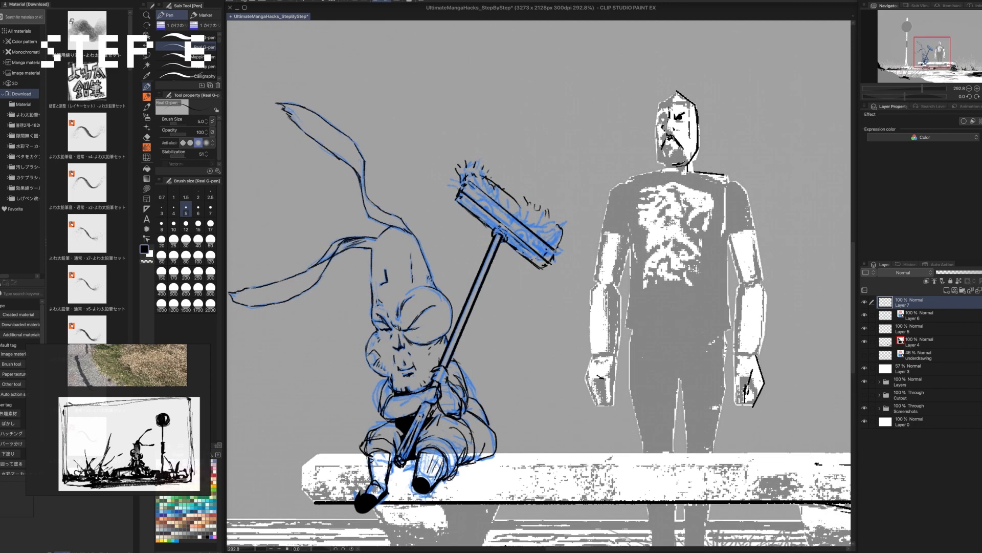
Ink the remaining bristles and details of the seated creature's broom head
scroll(539, 283, up, 3)
drag(454, 219, 515, 226)
drag(621, 256, 687, 264)
scroll(539, 283, down, 3)
Add a new layer for fills, hide the blue underdrawing and switch to the Lasso fill tool
click(946, 290)
click(864, 328)
click(147, 189)
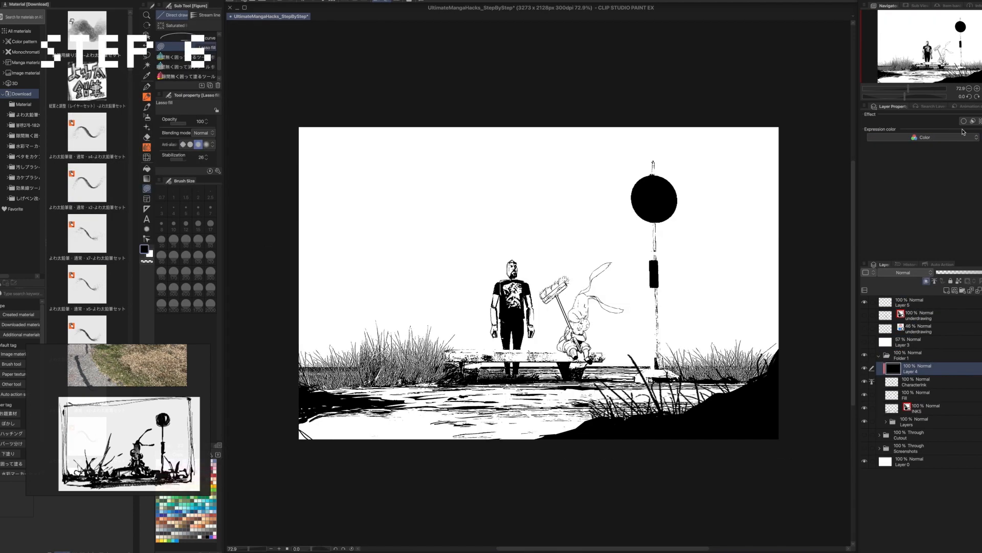
Move the black-filled layer above Folder 1, apply the tone effect, lower its opacity and set its blending mode to Multiply
drag(920, 365, 920, 350)
click(980, 121)
drag(979, 272, 952, 272)
click(904, 272)
click(904, 298)
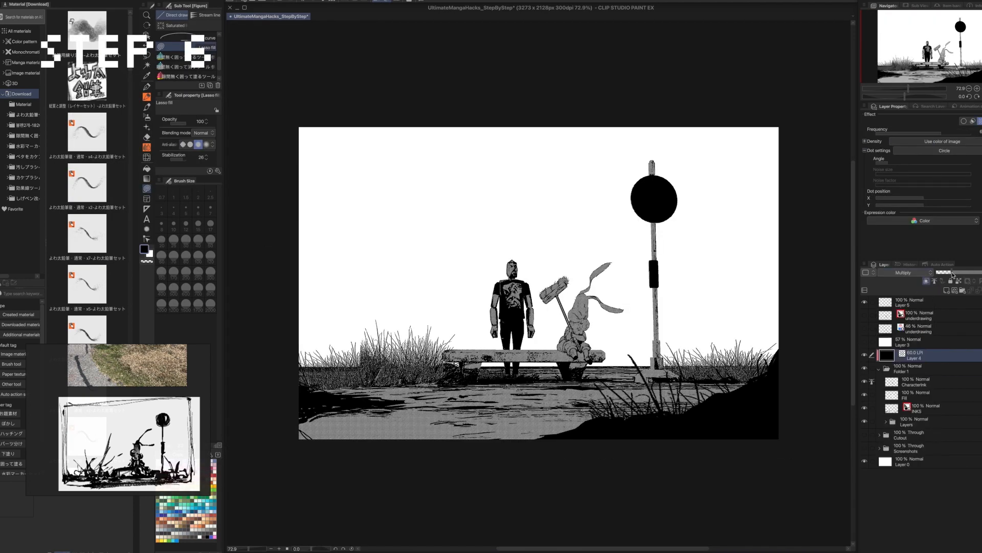
Try moving the character ink and Fill layers above the tone layer, and undo the move
click(930, 381)
shift+click(930, 394)
drag(930, 388, 934, 349)
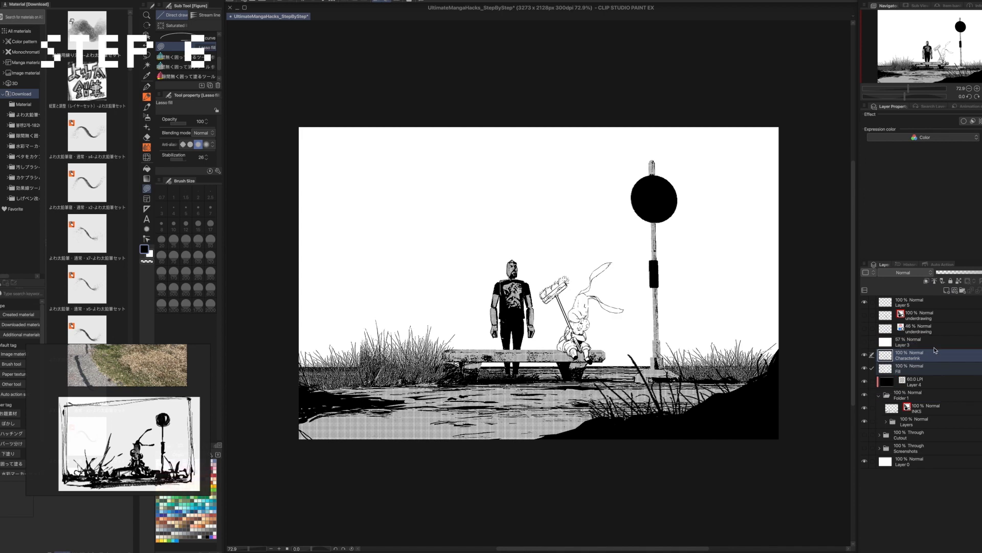
key(ctrl+z)
Raise the opacity of the Multiply tone layer to darken the halftone over the scene
click(946, 368)
click(946, 356)
mouse_move(958, 272)
mouse_down()
mouse_move(980, 275)
mouse_move(970, 273)
mouse_up()
drag(923, 137, 936, 139)
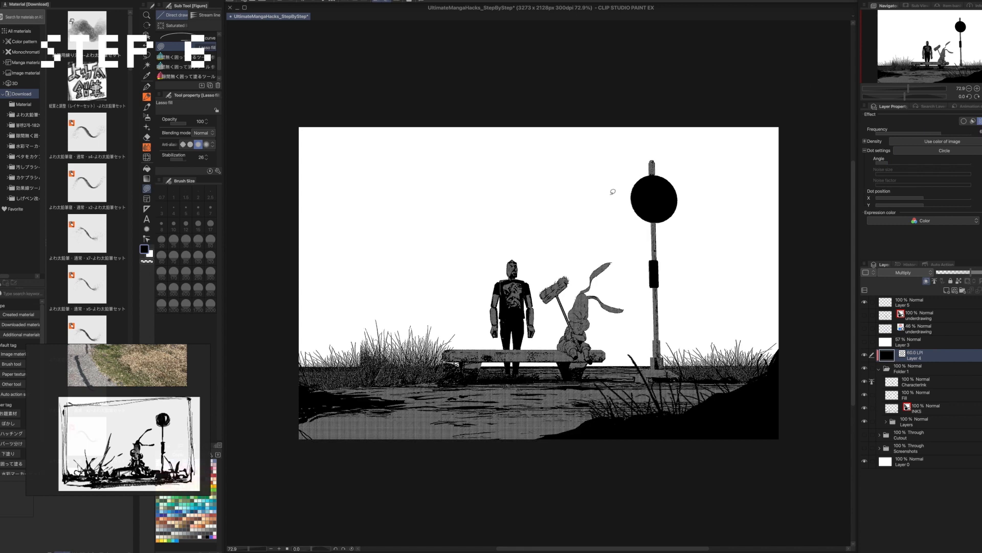
scroll(636, 236, down, 2)
scroll(645, 272, up, 5)
mouse_move(973, 274)
mouse_down()
mouse_move(964, 273)
mouse_move(981, 279)
mouse_up()
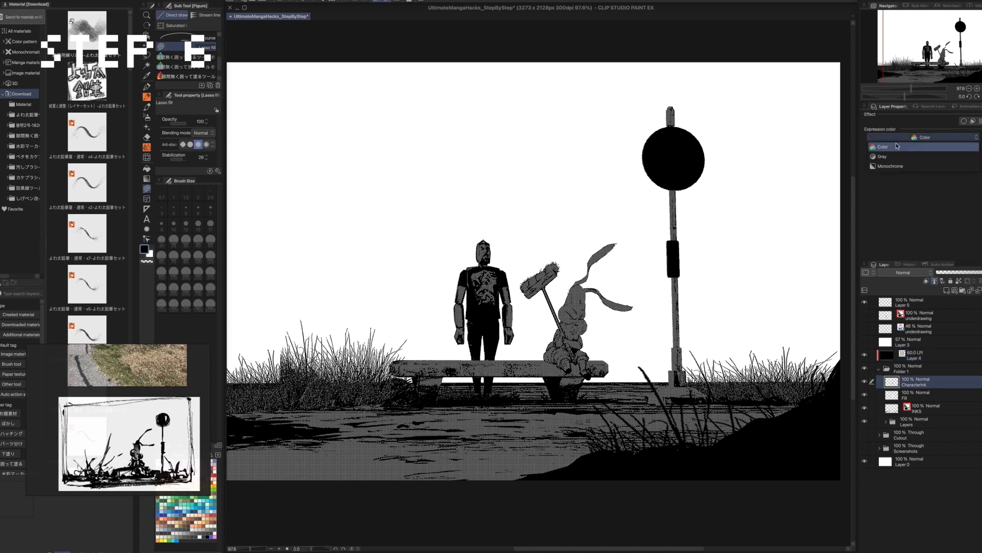
Toggle the tone layer's visibility to compare the scene with and without the halftone
mouse_move(925, 356)
mouse_down()
mouse_move(929, 402)
mouse_move(916, 360)
mouse_up()
click(865, 355)
click(865, 355)
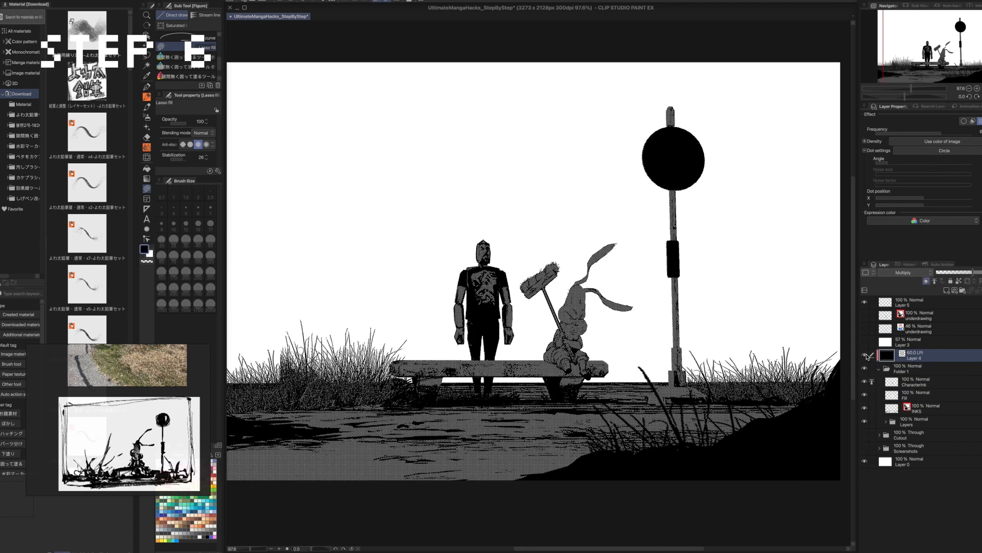
click(865, 355)
key(b)
click(864, 355)
Clear the tone from the bench, ground and seated creature using the Soft airbrush with transparent color at size 600
key(b)
key(c)
key(bracketright)
key(bracketright)
key(bracketright)
key(bracketright)
key(bracketright)
key(bracketright)
key(bracketright)
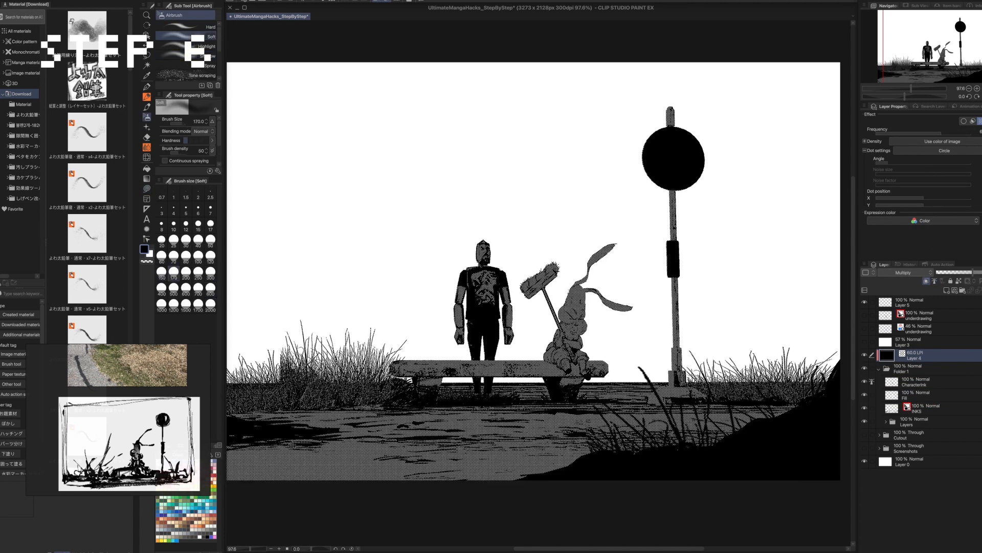
mouse_move(572, 403)
mouse_down()
mouse_move(567, 340)
mouse_move(512, 404)
mouse_move(287, 409)
mouse_up()
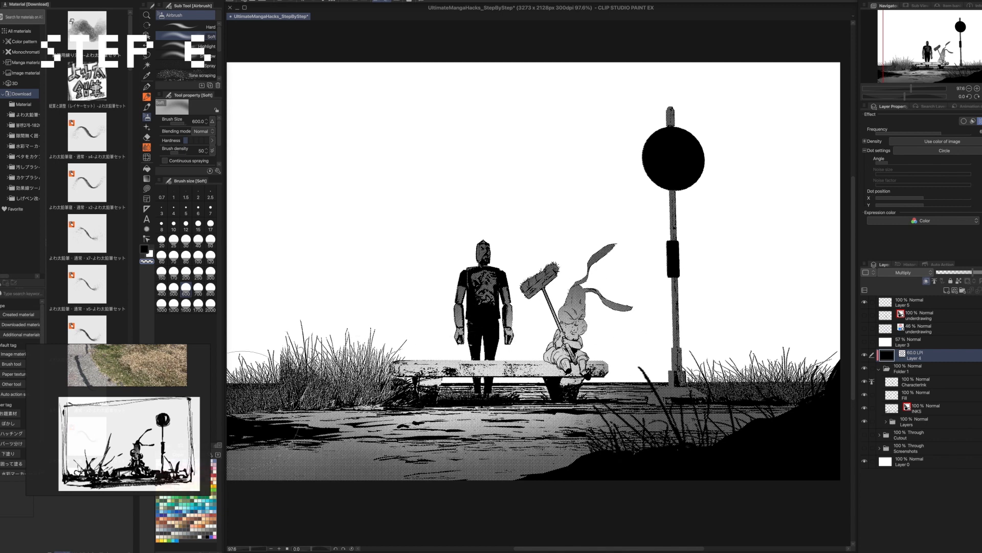
drag(592, 243, 586, 394)
scroll(609, 387, down, 2)
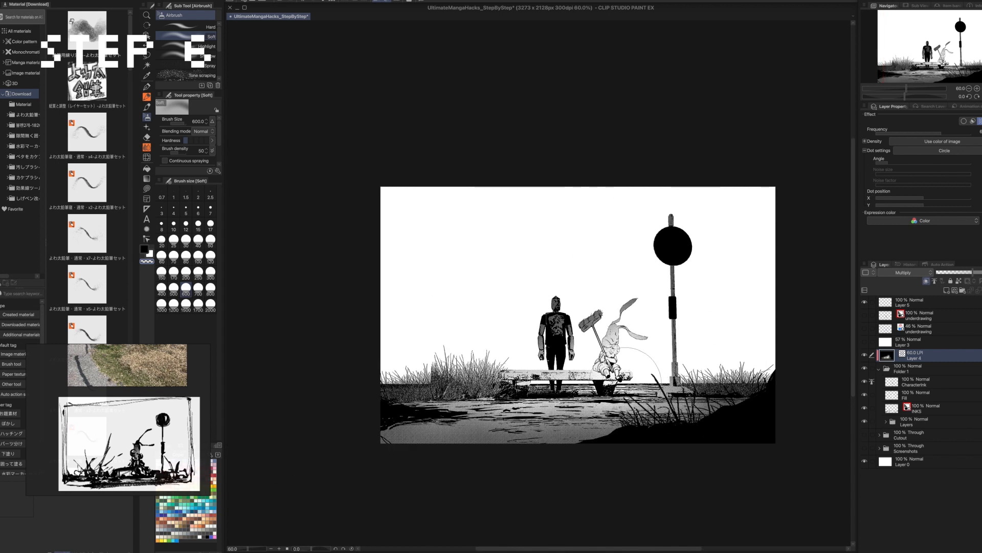
Add a new layer directly below Folder 1 and fill it with black as a night background
click(924, 441)
click(947, 290)
click(145, 249)
key(alt+Delete)
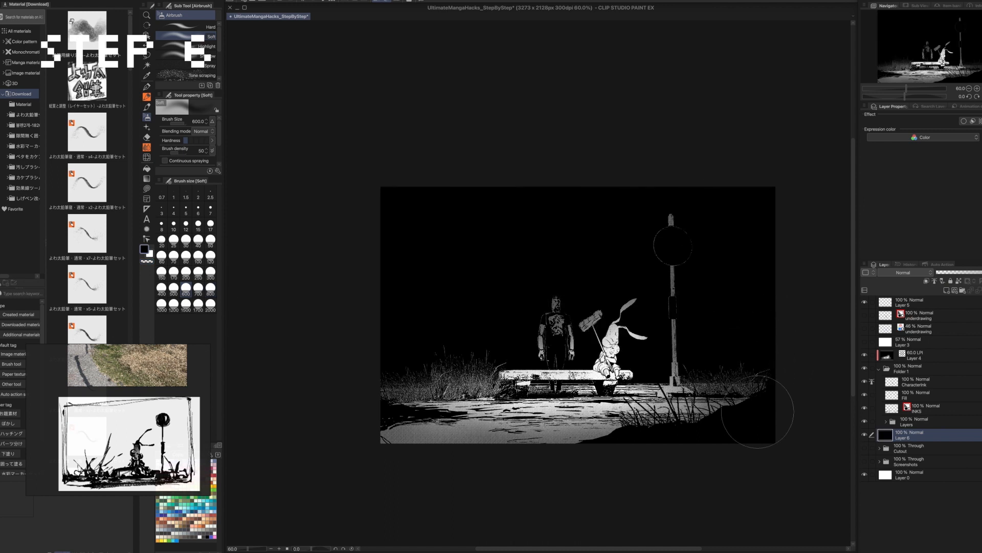
middle_drag(766, 368, 720, 384)
Refine the tone layer's lighting with the Soft airbrush around the signpost, and at size 170 on the ground, seated creature and bench
click(878, 359)
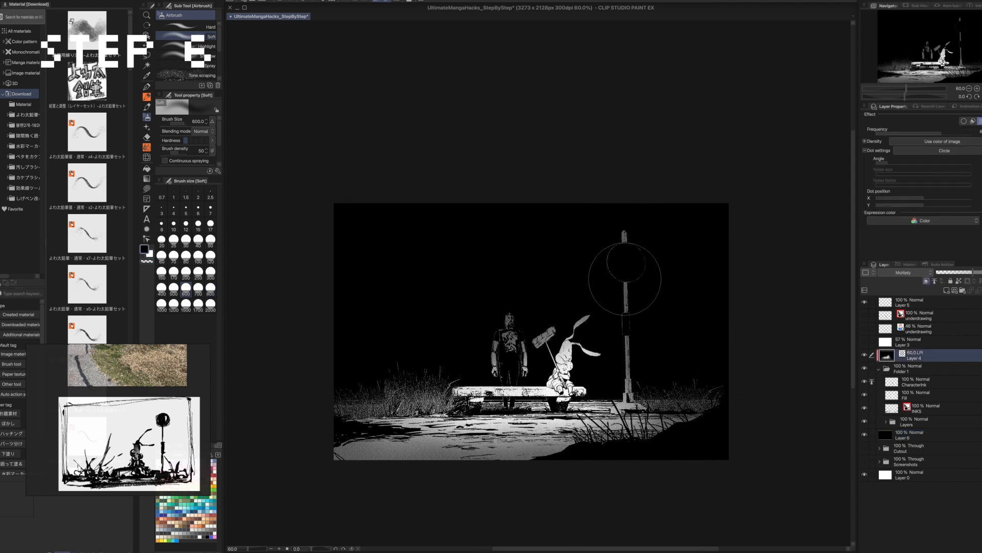
drag(626, 266, 640, 358)
key(bracketleft)
key(bracketleft)
key(bracketleft)
key(bracketleft)
key(bracketleft)
key(bracketleft)
mouse_move(411, 429)
mouse_down()
mouse_move(634, 421)
mouse_move(390, 430)
mouse_up()
drag(564, 352, 559, 367)
key(c)
drag(481, 385, 459, 385)
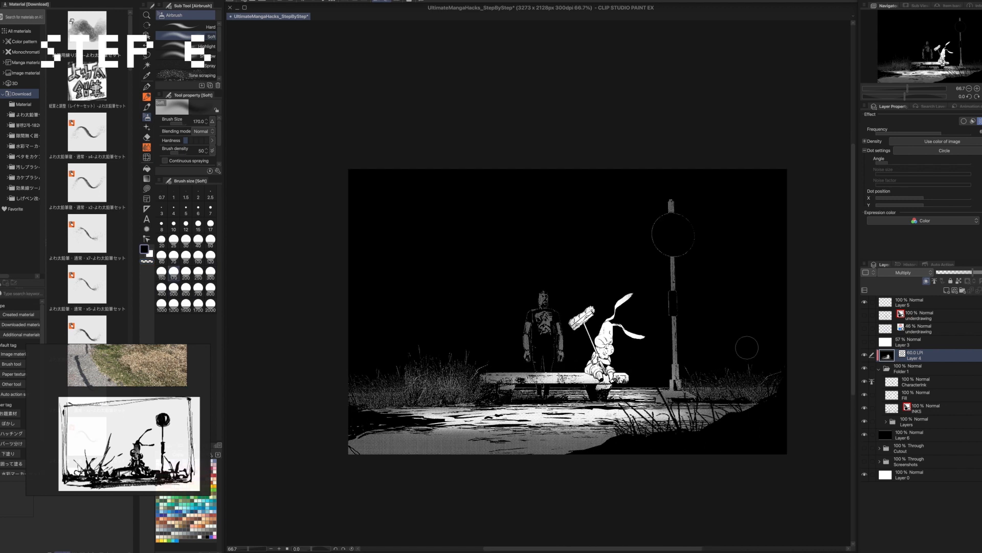
Mask the standing man out of the Layers folder and the INKS layer using Lasso fill with transparent color
click(921, 422)
click(147, 189)
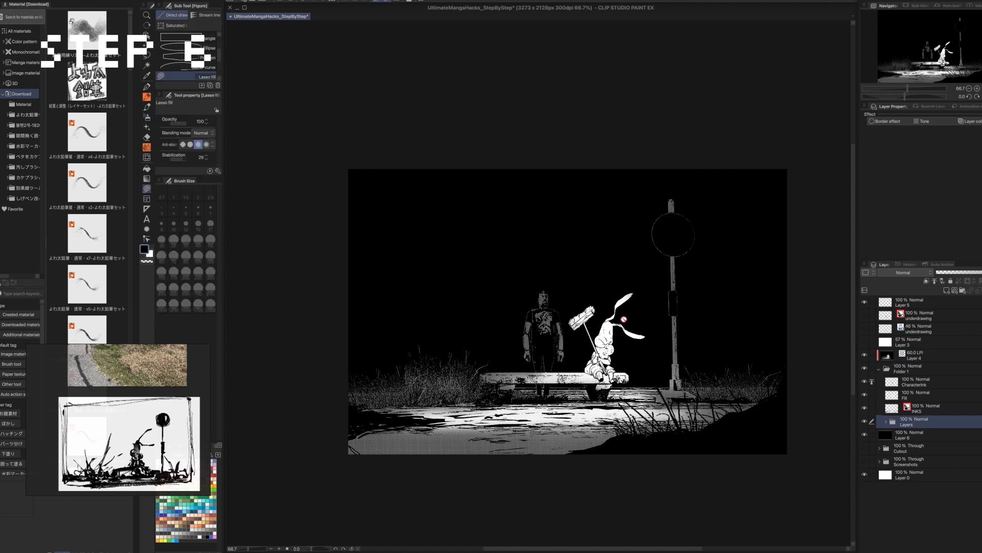
click(981, 290)
key(c)
mouse_move(553, 278)
mouse_down()
mouse_move(570, 360)
mouse_move(562, 287)
mouse_up()
drag(554, 277, 569, 332)
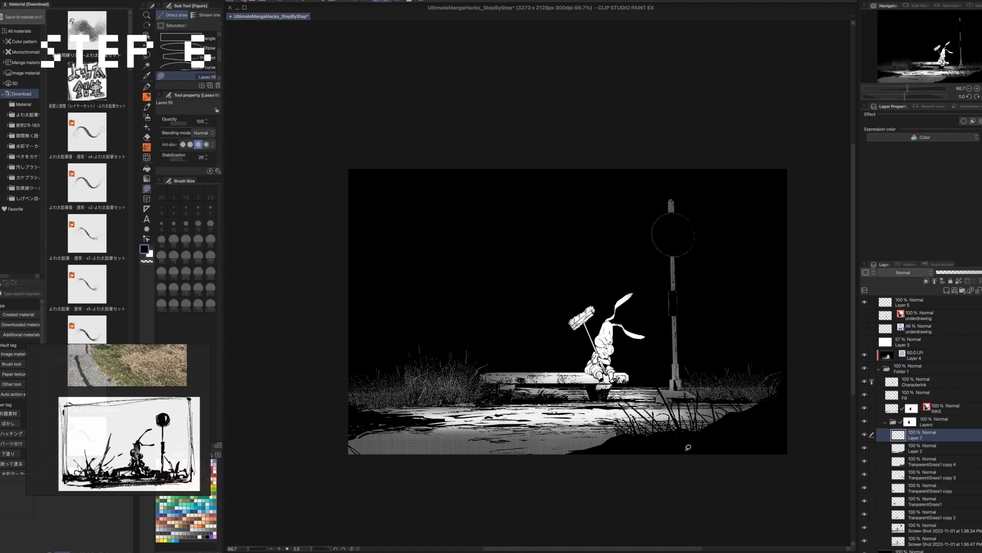
Hide the black background layer and erase the standing man's leftover speck on the folder and INKS masks with the Real G-pen
scroll(891, 409, down, 2)
click(864, 511)
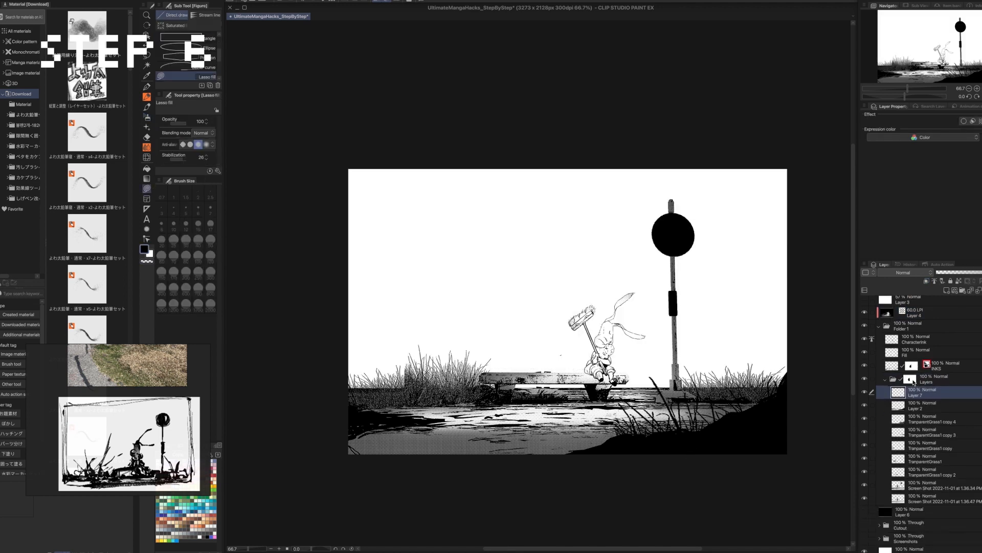
click(900, 382)
key(p)
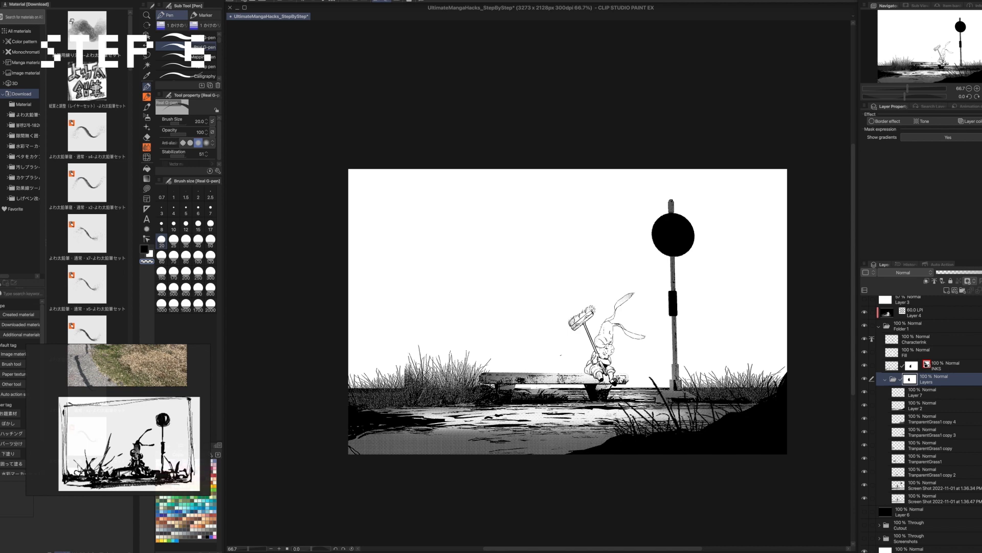
click(895, 366)
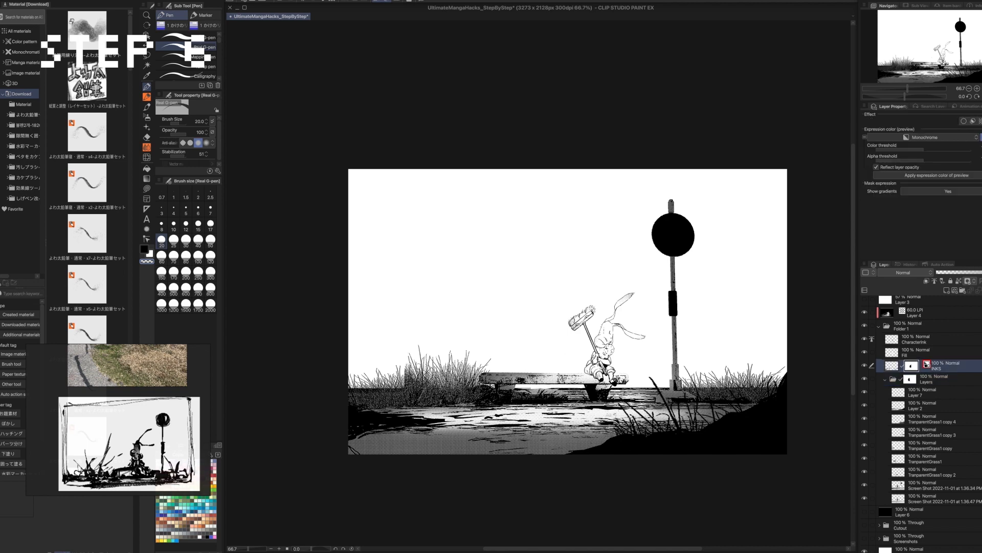
Add a layer above the tone layer, hand-letter "BUZK" on the round bus stop sign with the Turnip pen, and save the file
click(888, 317)
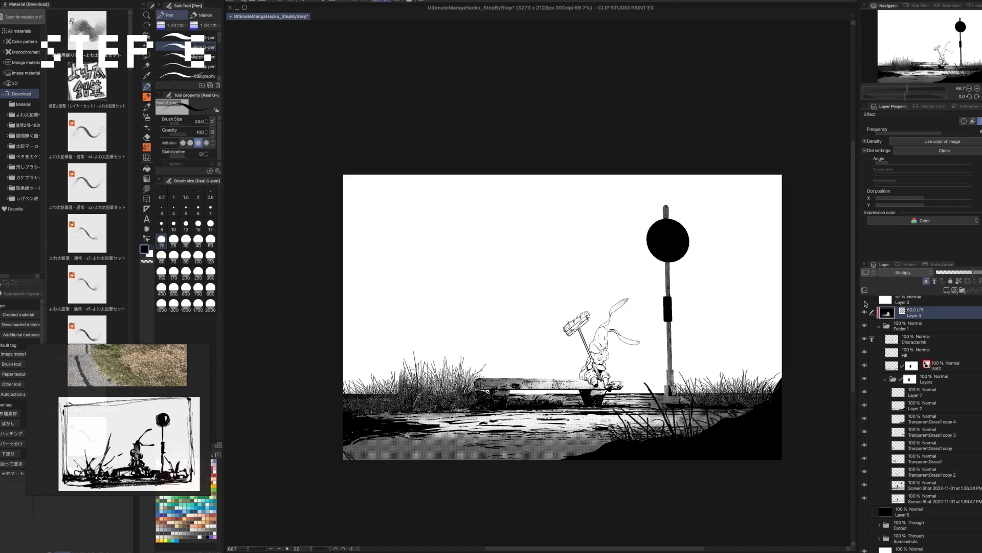
click(947, 291)
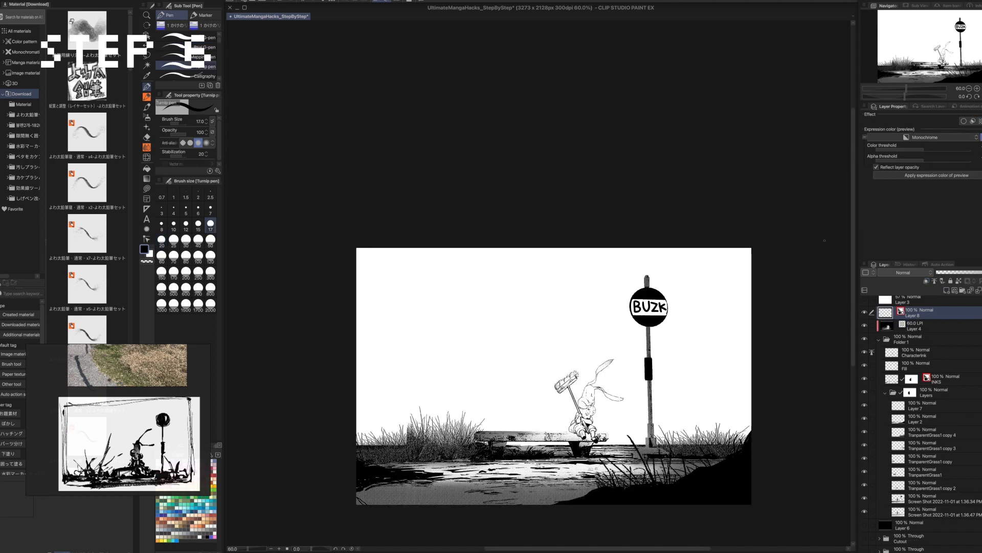
drag(754, 397, 687, 310)
drag(747, 321, 614, 313)
key(super+s)
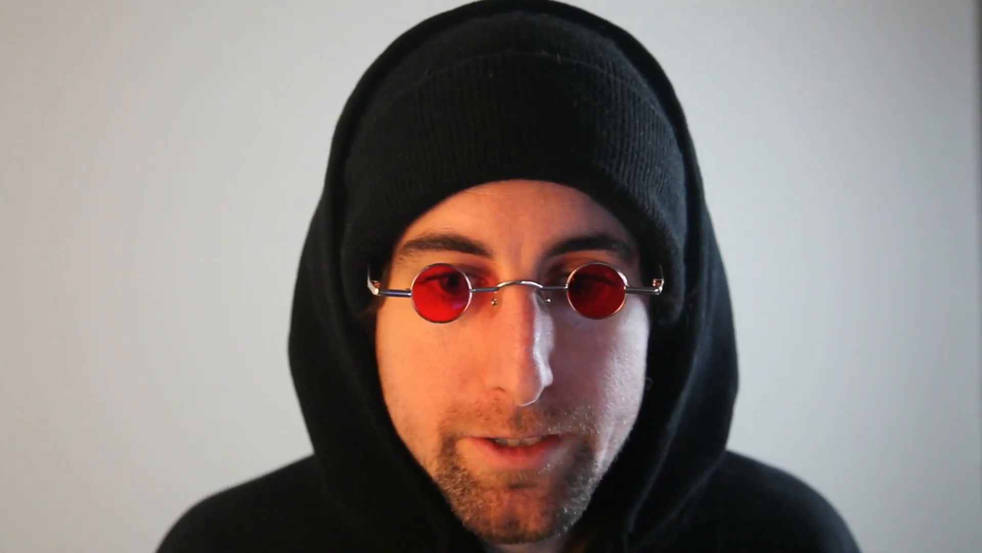